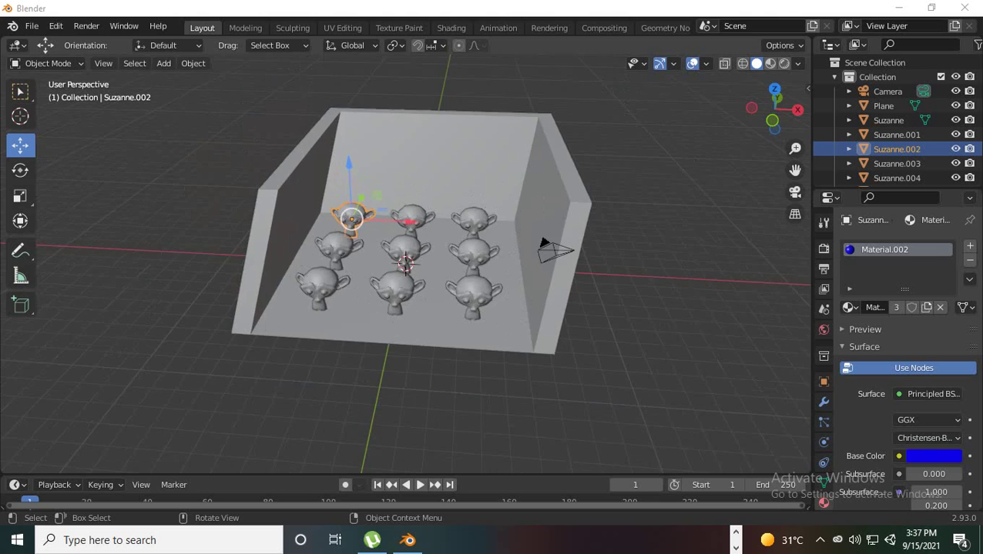
Step: Preview the monkey-head room in rendered shading and through the camera, then return to solid shading in the user perspective
middle_drag(406, 323, 570, 212)
scroll(620, 200, up, 3)
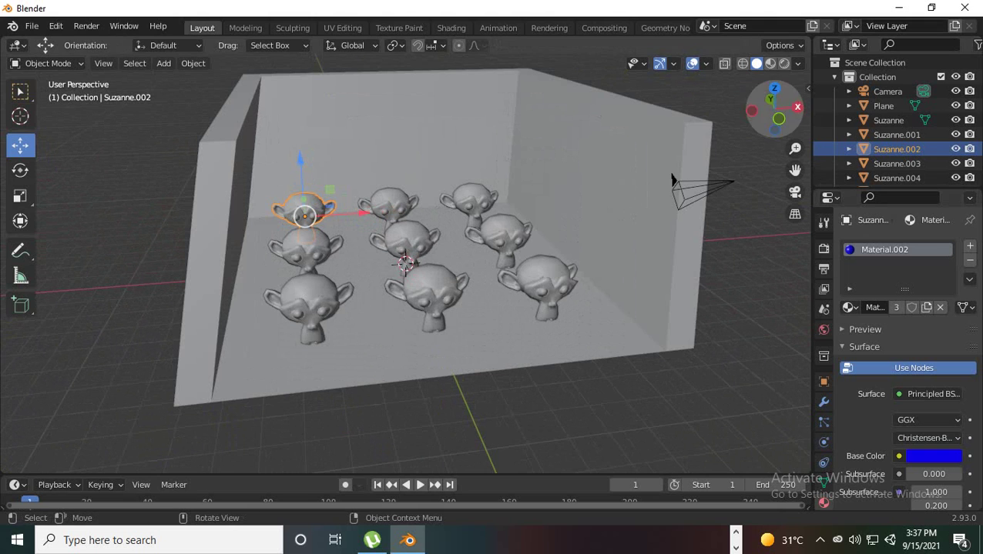
click(783, 63)
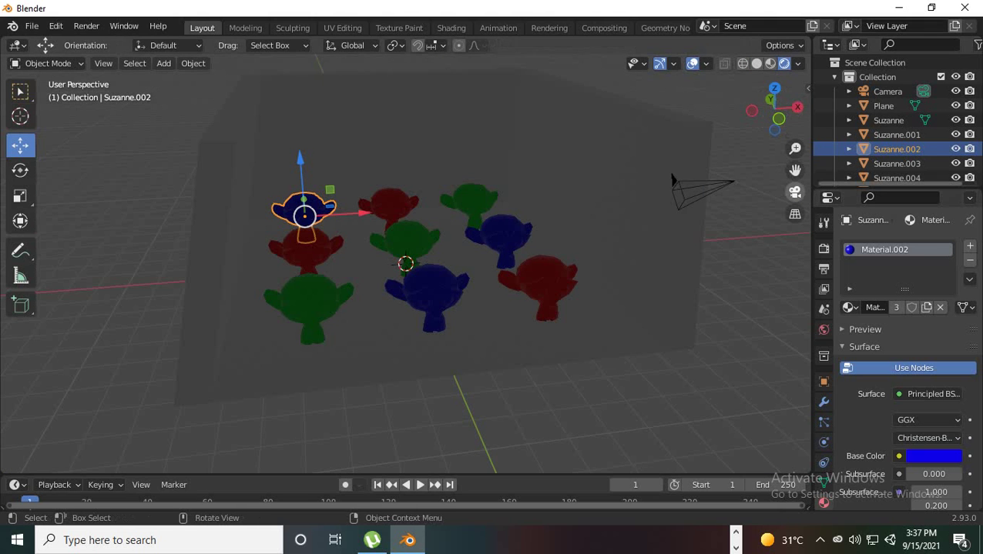
click(794, 191)
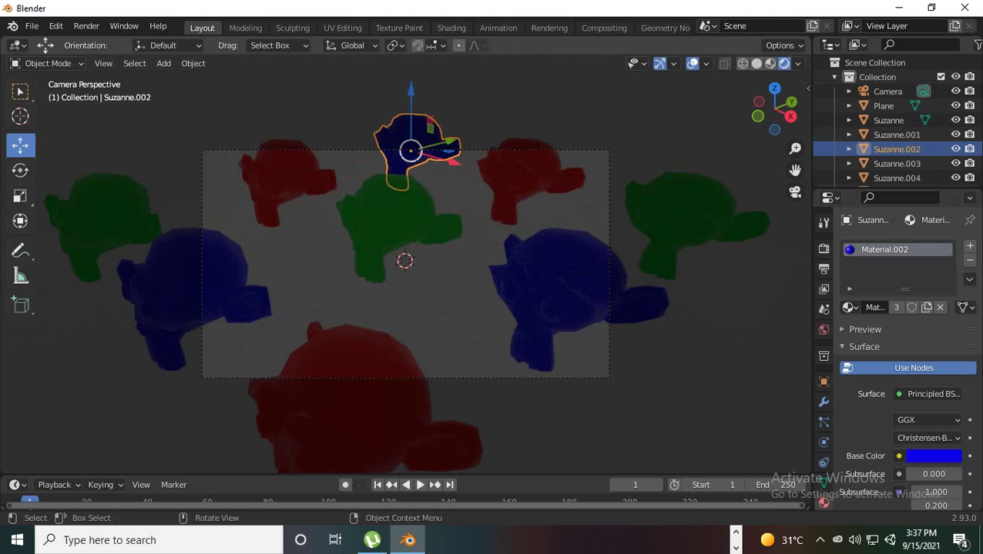
click(756, 63)
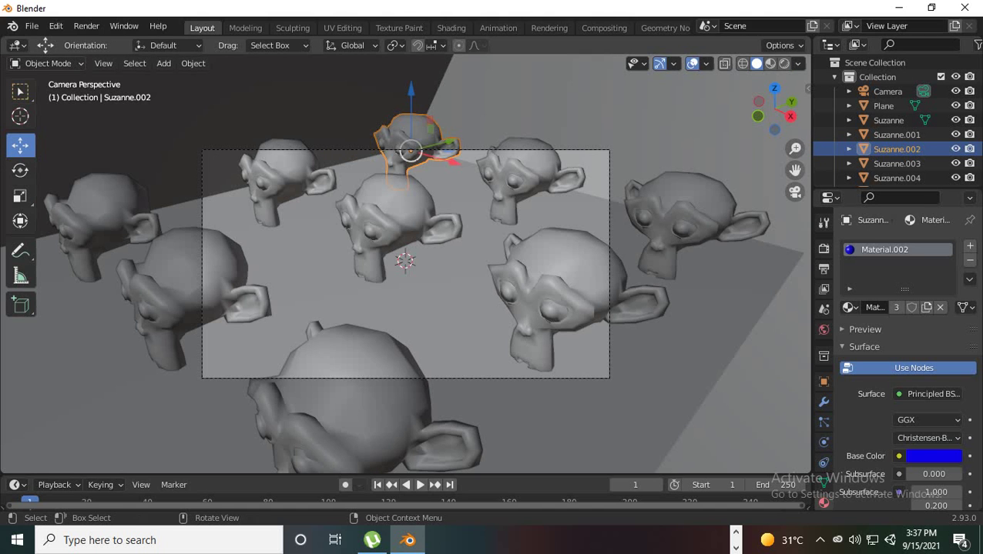
key(KP_0)
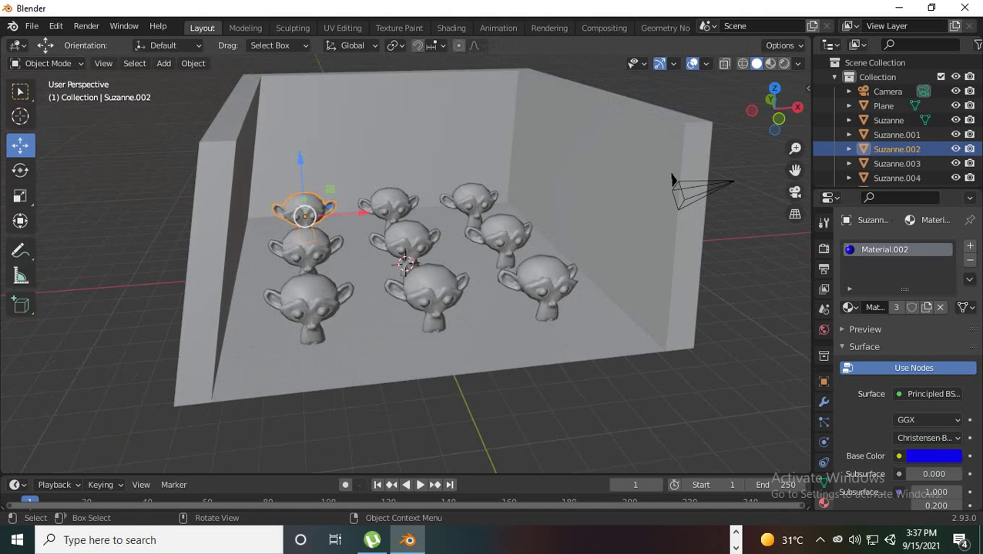
Step: Align the active camera to a frontal, slightly elevated view of the room and its nine monkey heads
middle_drag(671, 181, 656, 219)
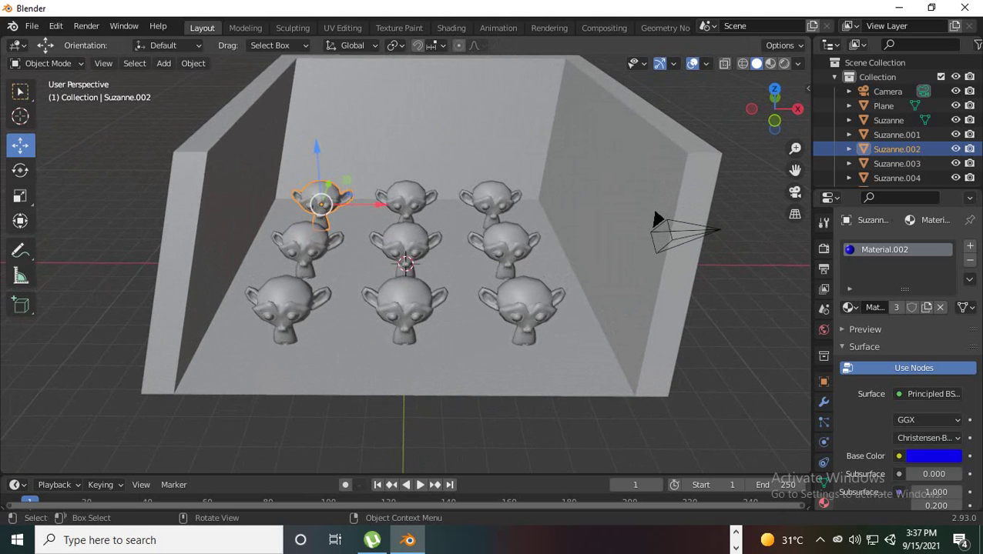
scroll(406, 262, down, 2)
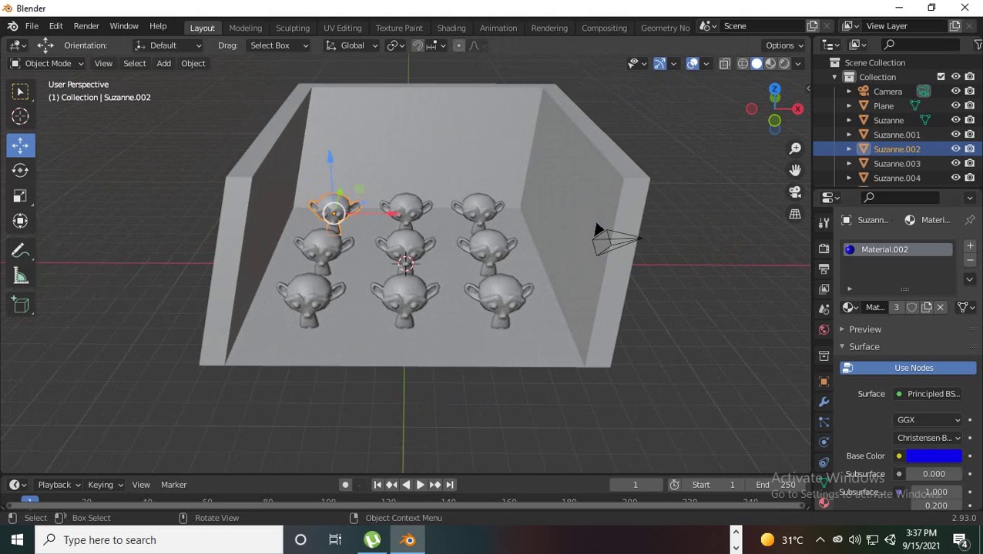
middle_drag(794, 169, 812, 198)
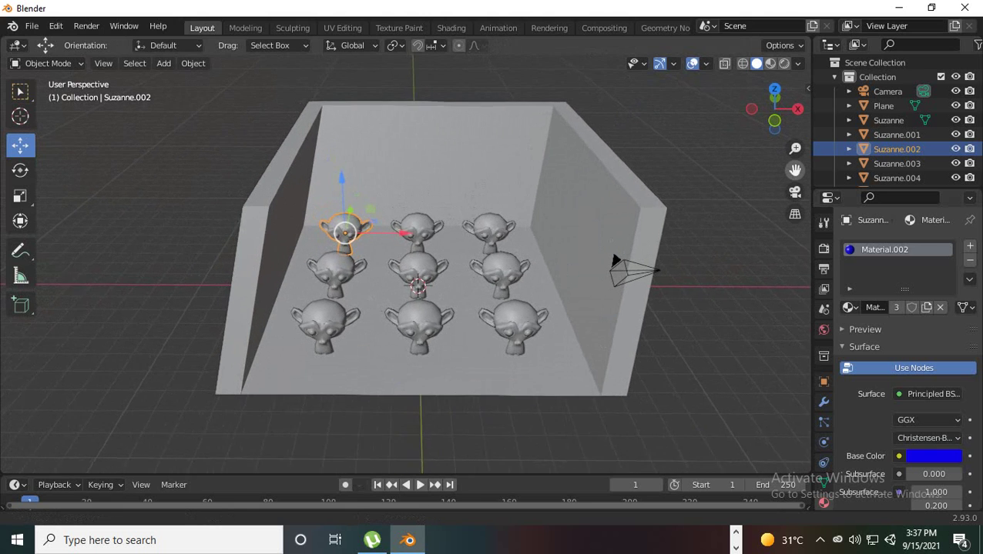
drag(811, 198, 818, 199)
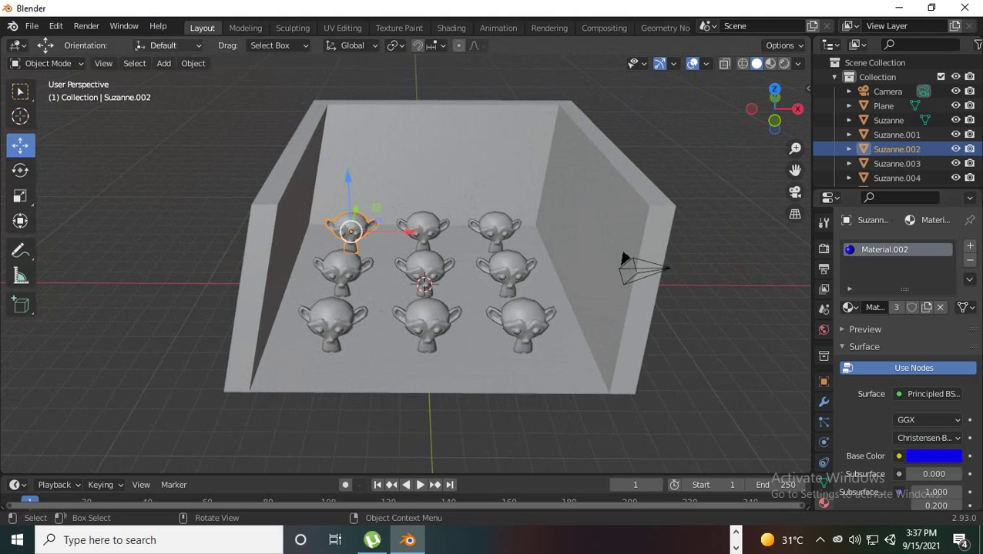
click(103, 64)
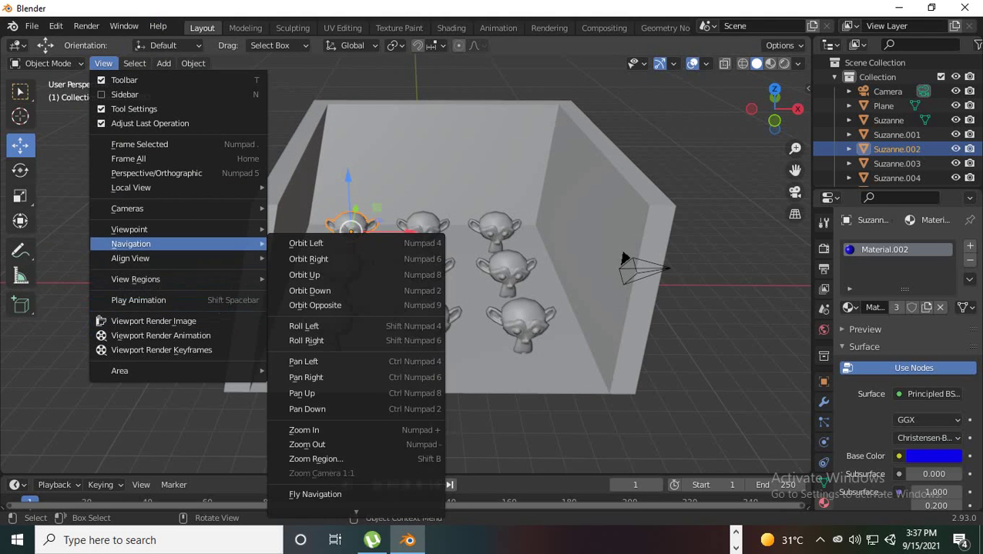
mouse_move(177, 258)
click(340, 278)
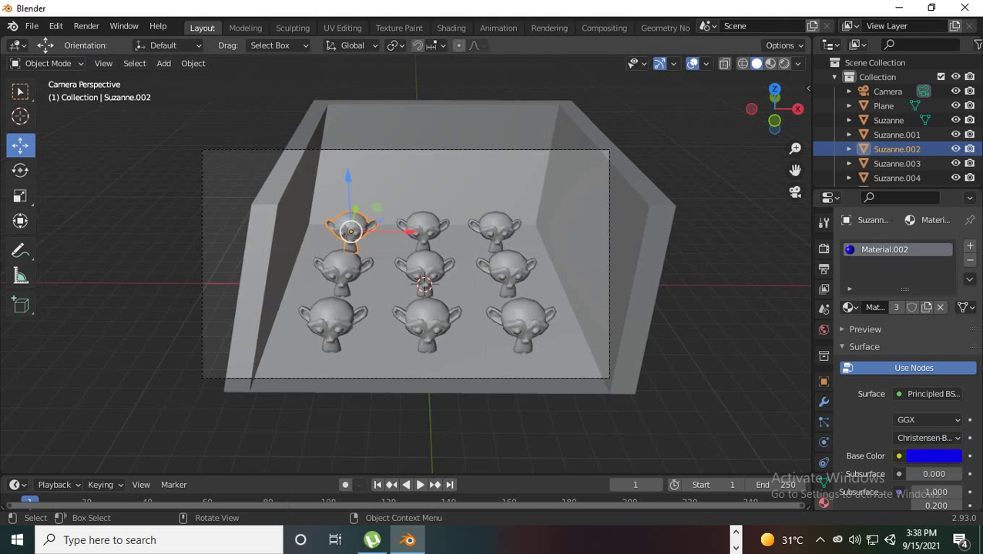
Step: Move the camera about 1.9 m along the global X axis to centre the room in the frame
drag(795, 170, 787, 169)
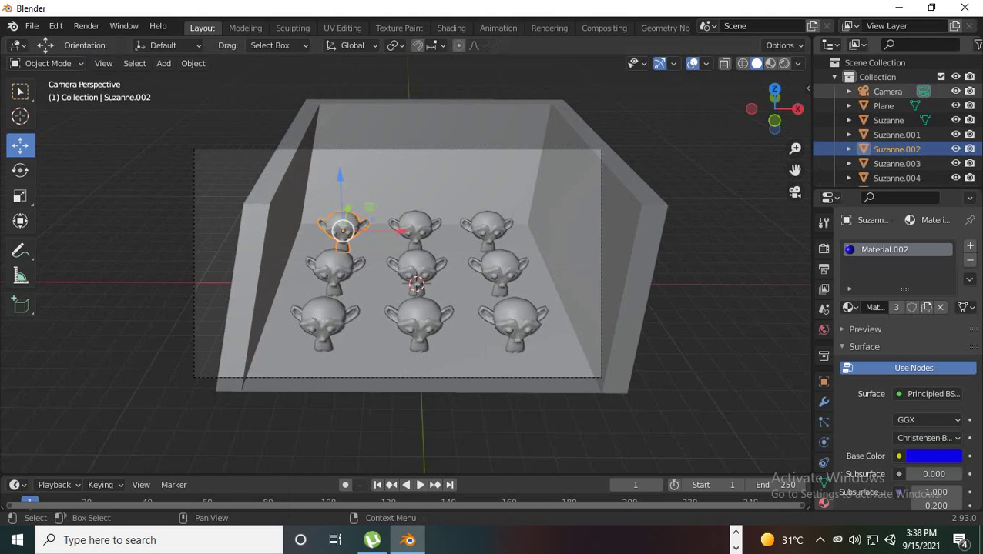
click(922, 91)
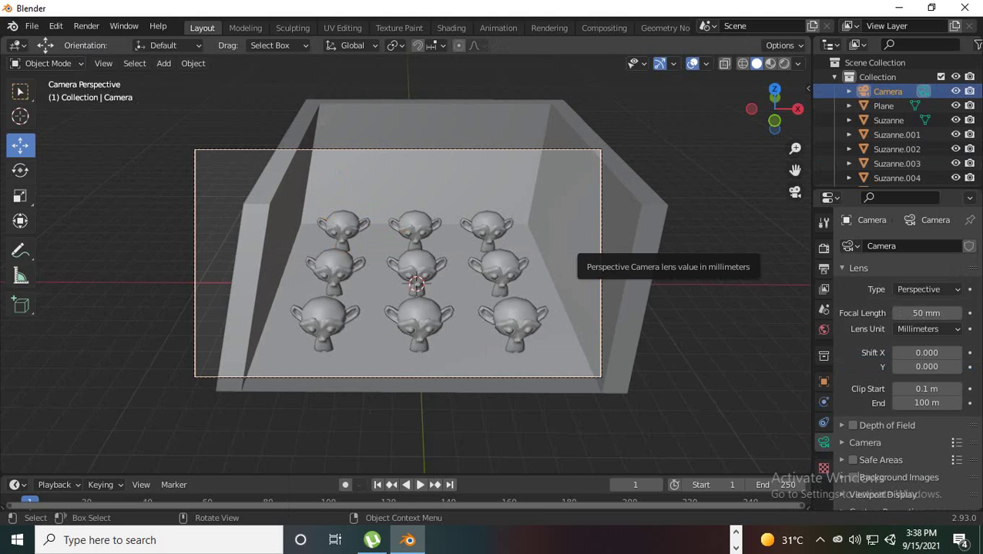
key(g)
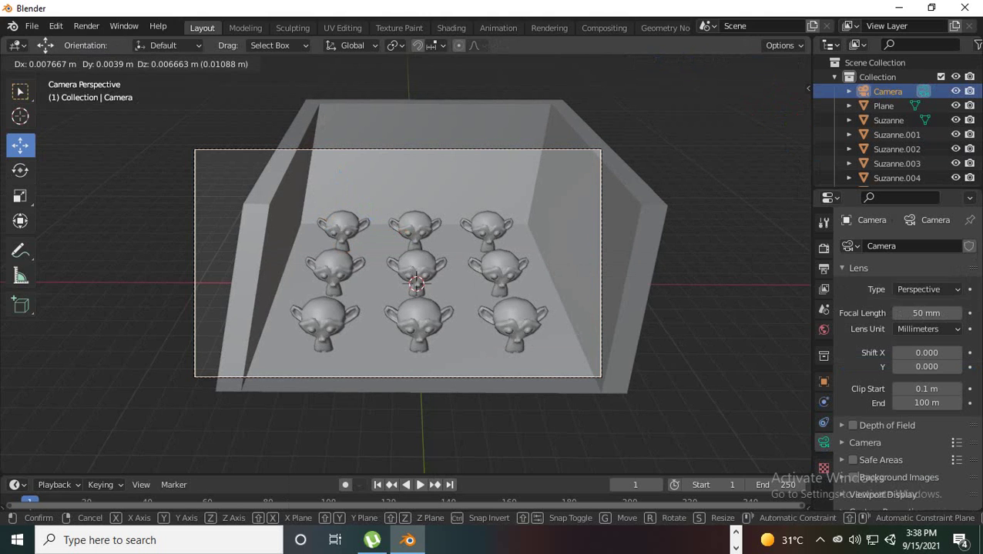
key(x)
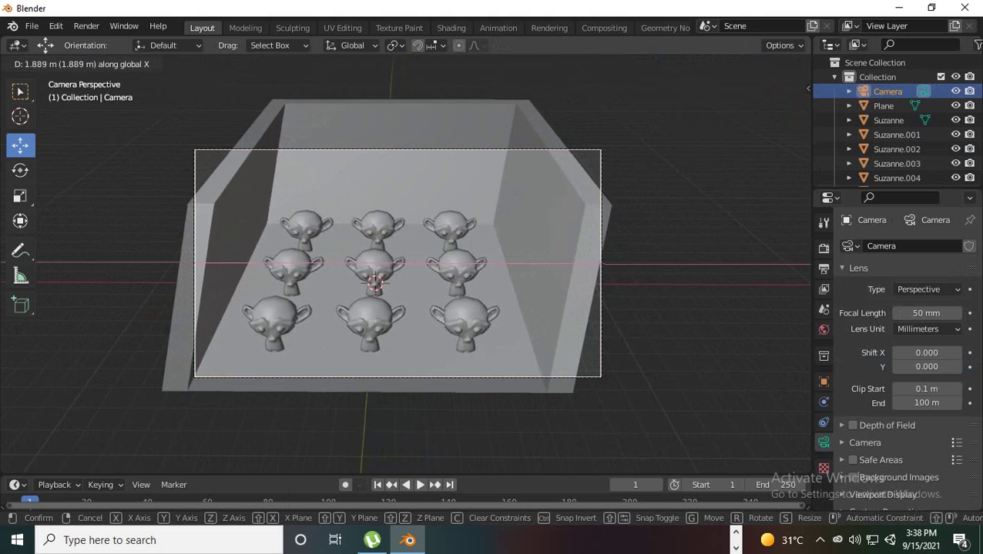
key(Return)
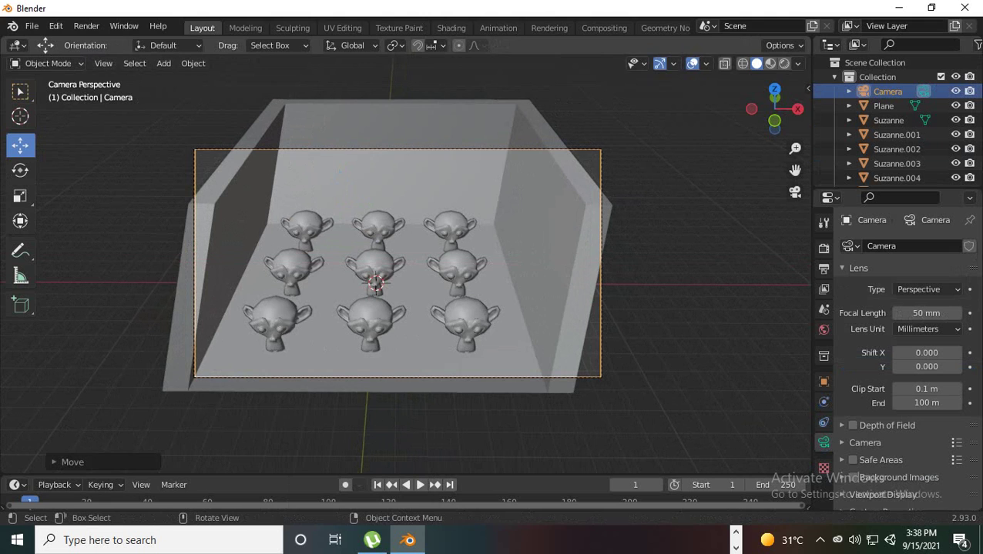
scroll(399, 266, down, 2)
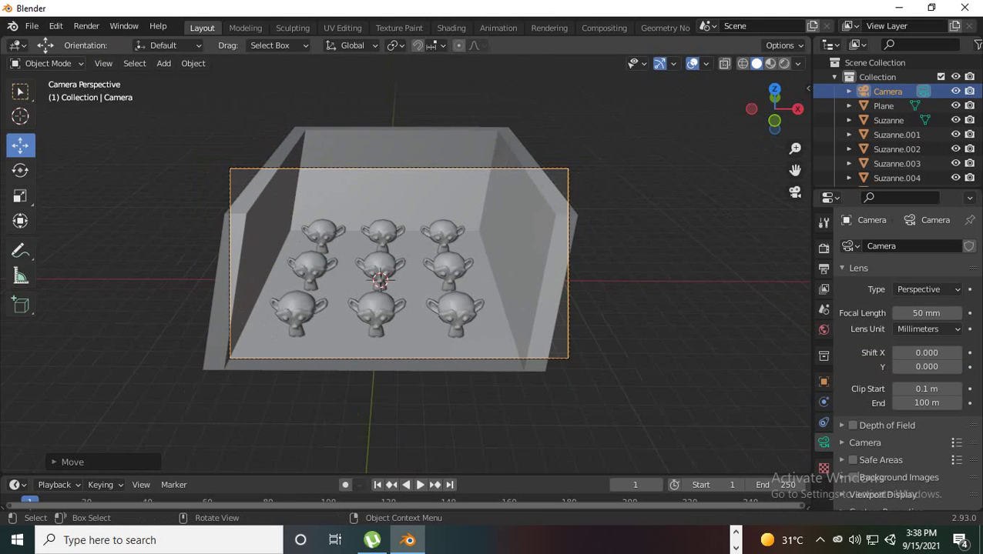
click(103, 63)
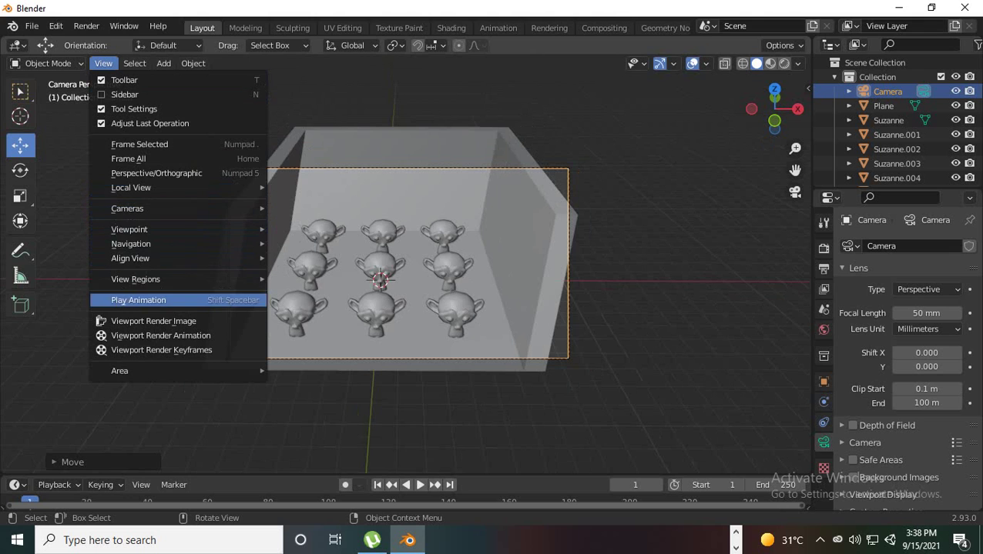
mouse_move(154, 230)
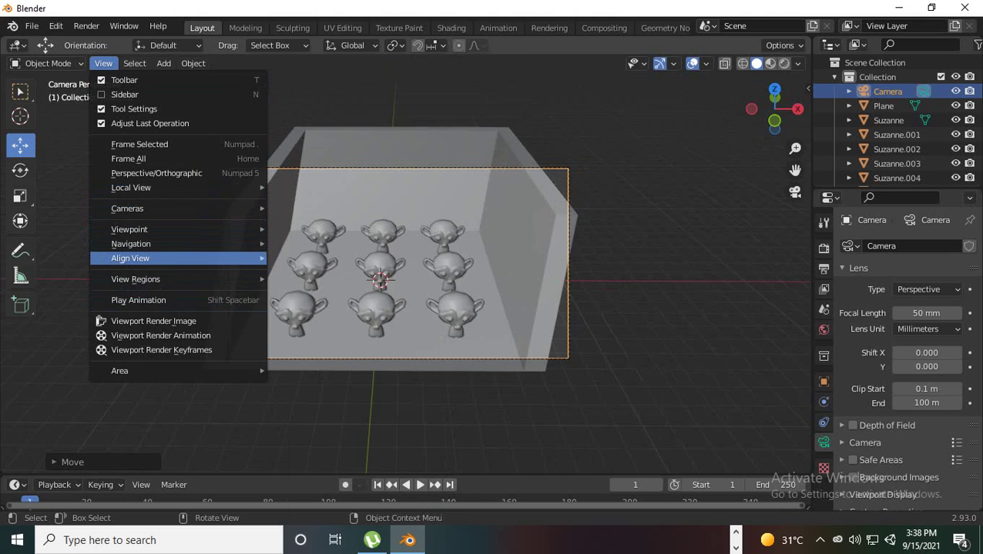
mouse_move(154, 258)
mouse_move(339, 258)
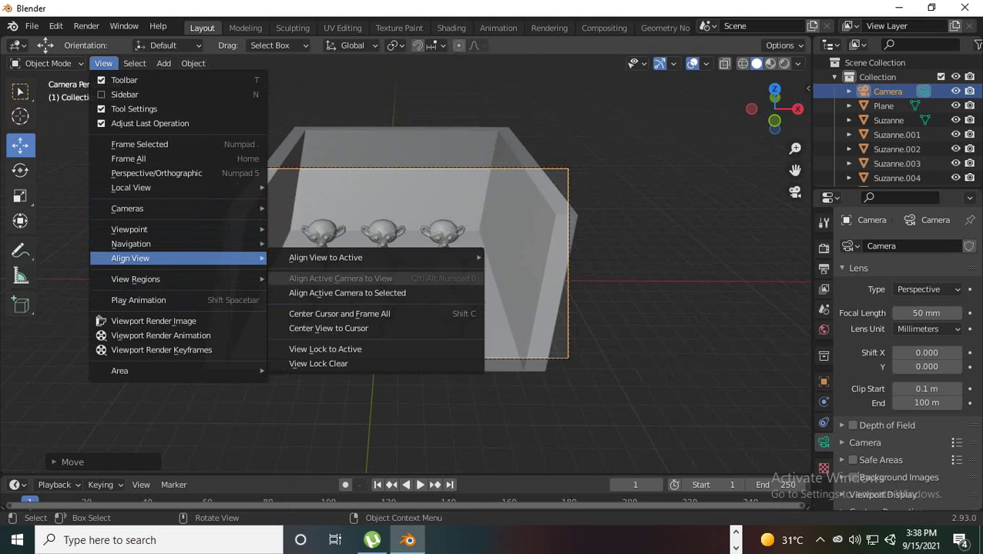
click(647, 308)
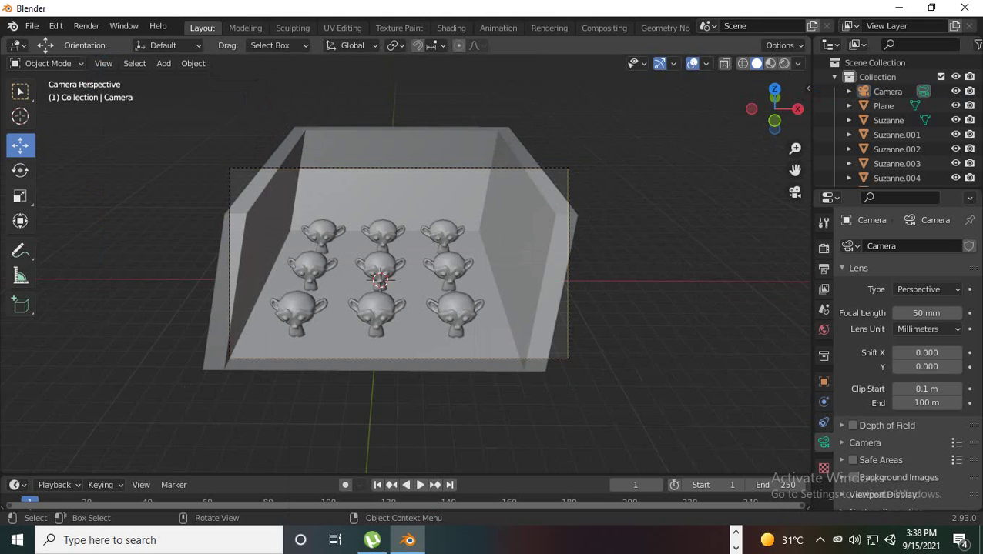
Step: Align the active camera to a wider frontal view so the whole room fits inside the frame
click(795, 192)
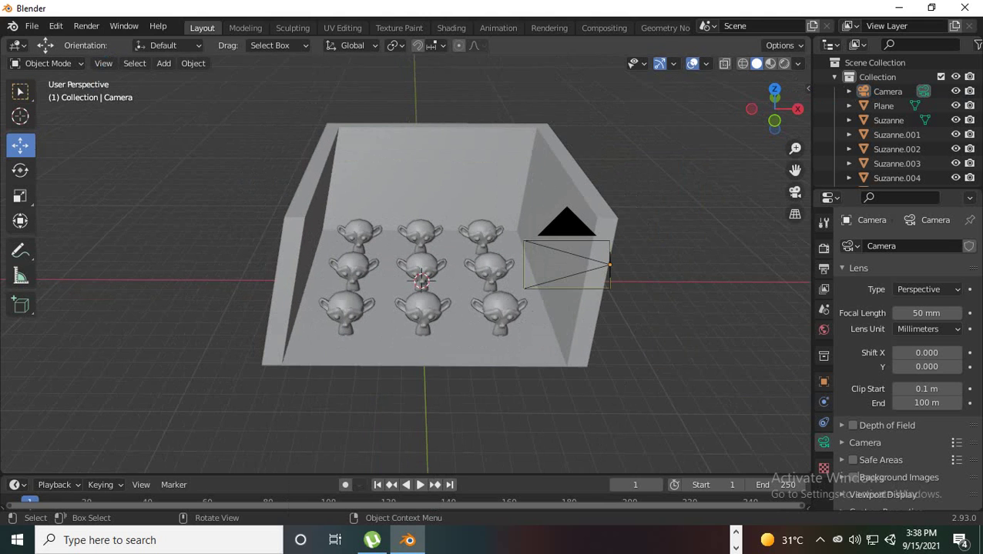
click(795, 192)
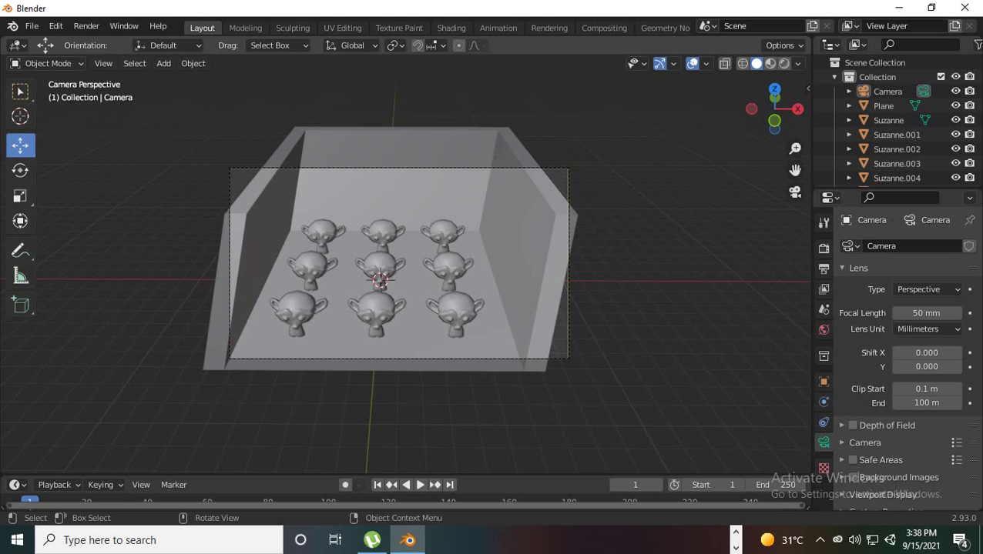
scroll(400, 261, down, 1)
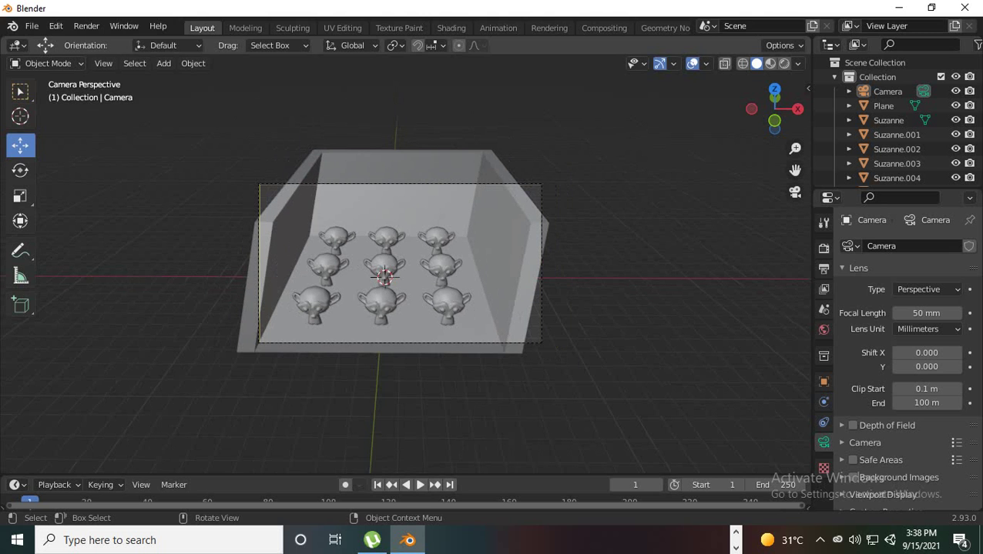
click(795, 191)
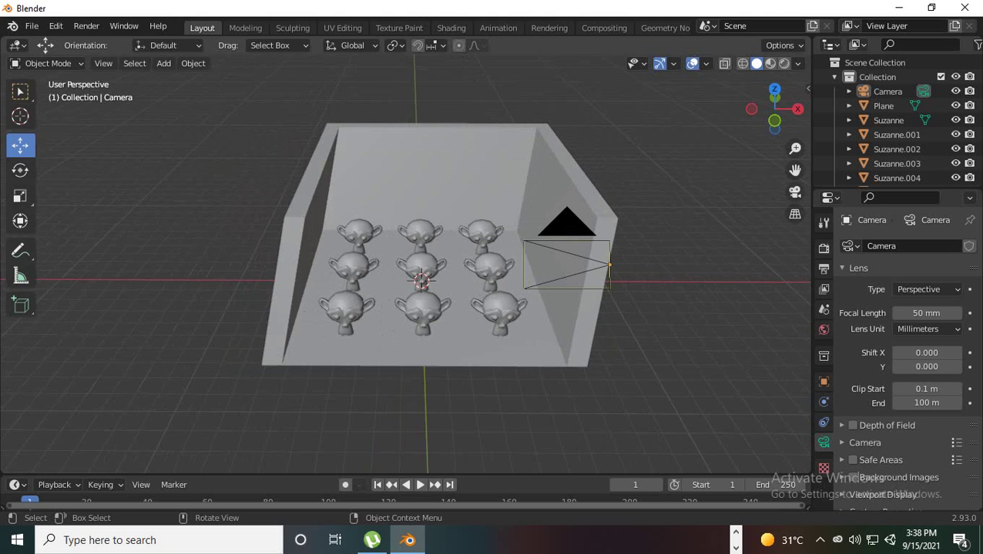
scroll(416, 277, down, 1)
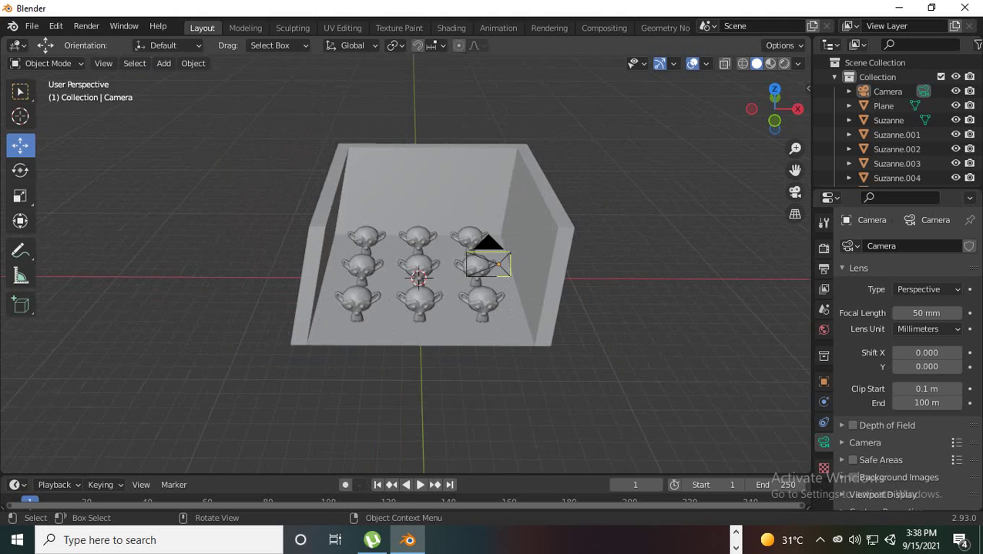
click(103, 63)
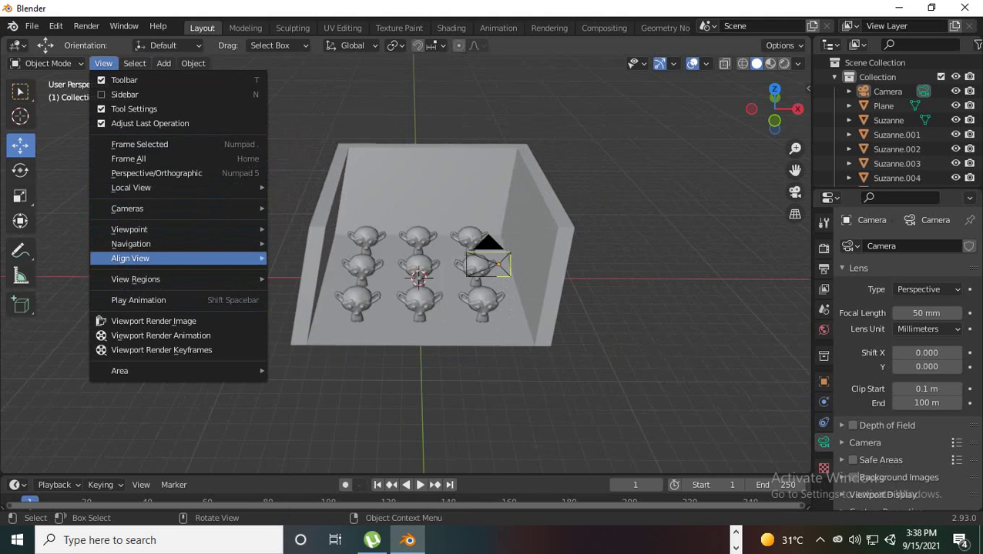
mouse_move(131, 258)
click(339, 275)
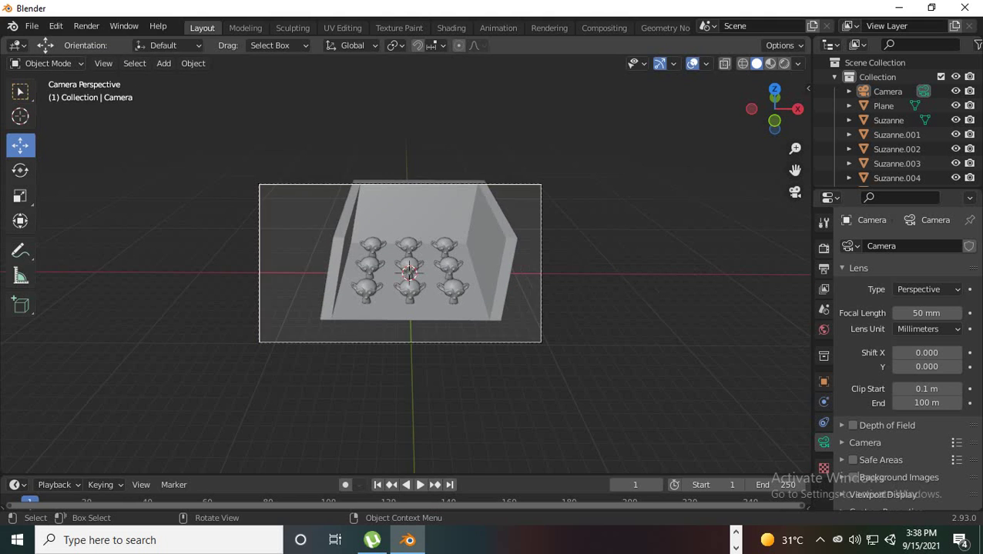
Step: Move the camera upward so the room sits lower within the frame, and return to the user perspective
scroll(398, 263, up, 1)
click(562, 296)
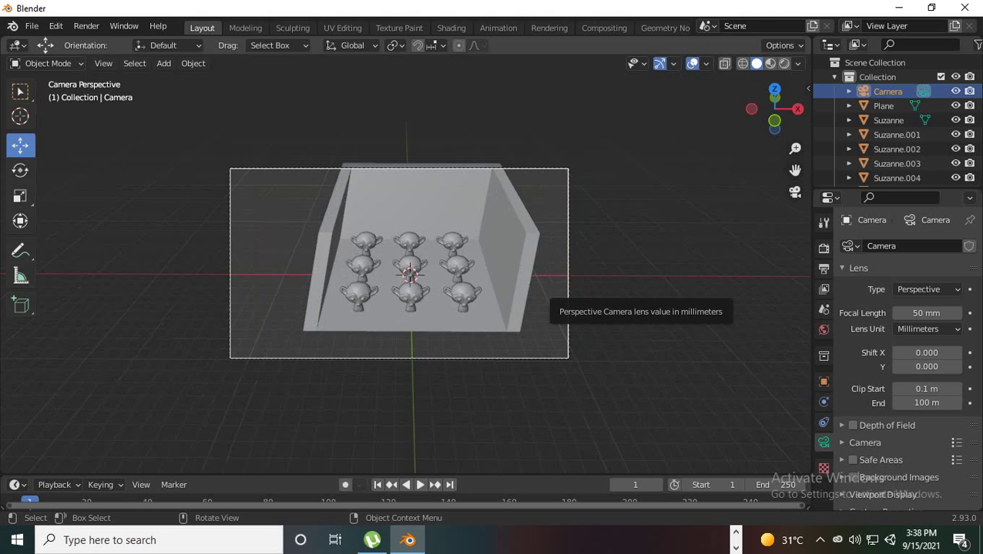
key(g)
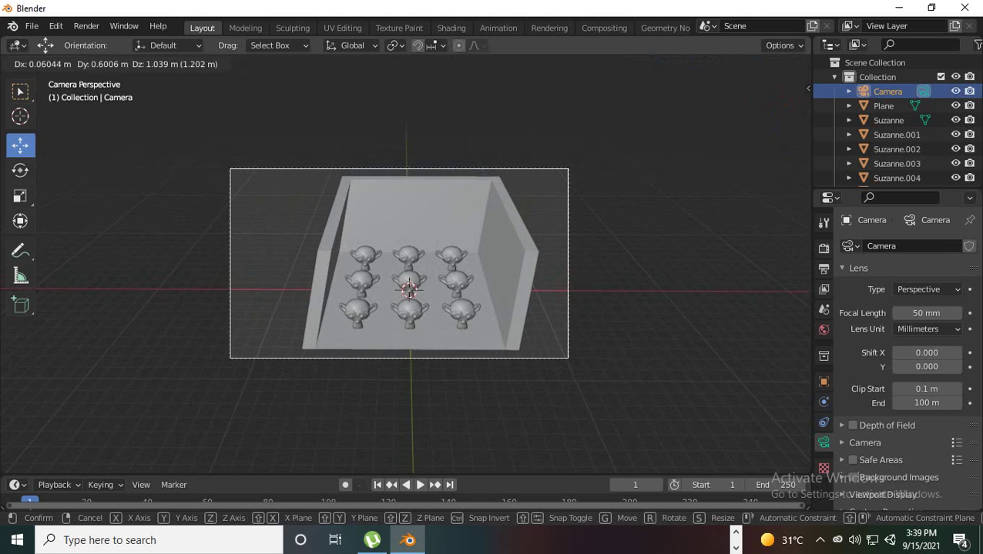
key(Return)
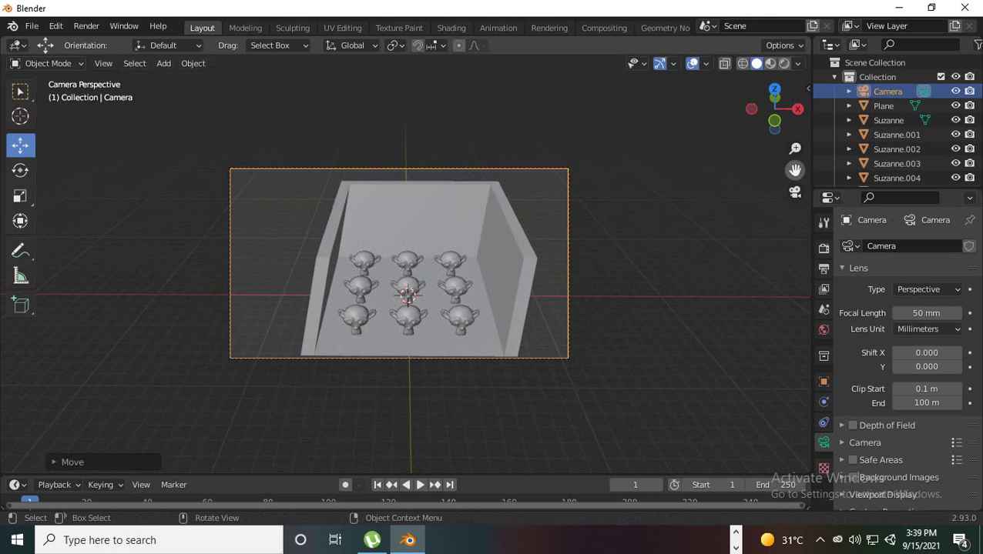
click(795, 192)
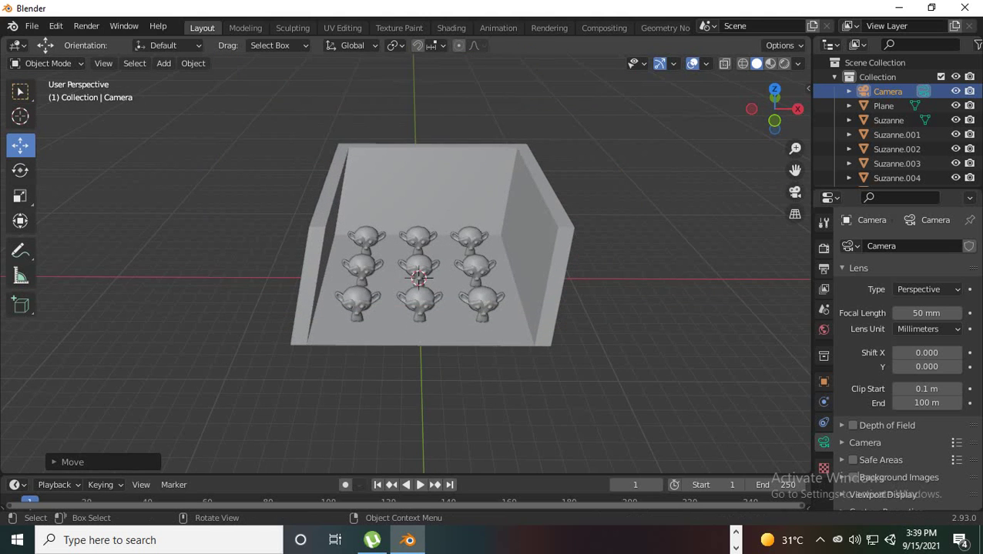
Step: Switch the viewport to rendered shading and add a point light at the centre of the room
scroll(416, 270, up, 3)
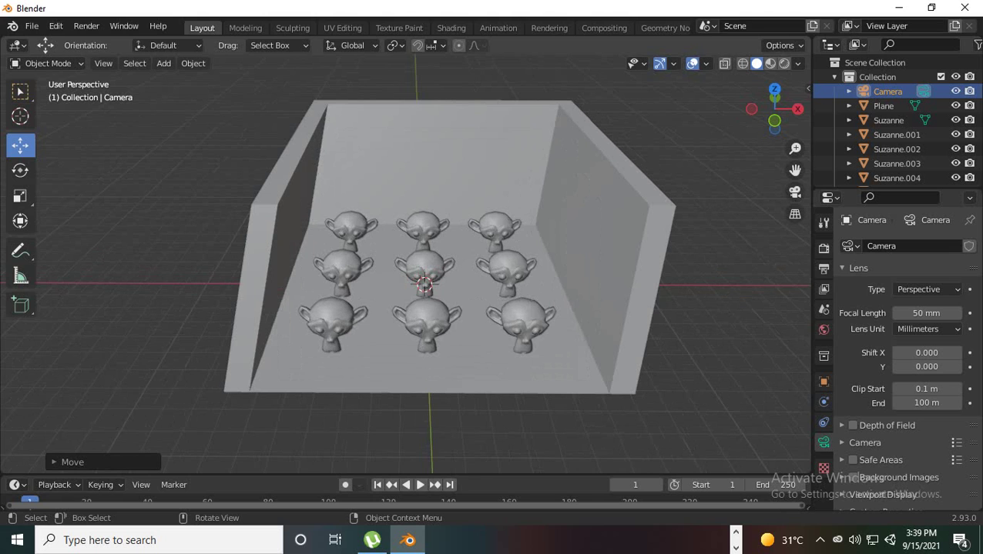
click(784, 63)
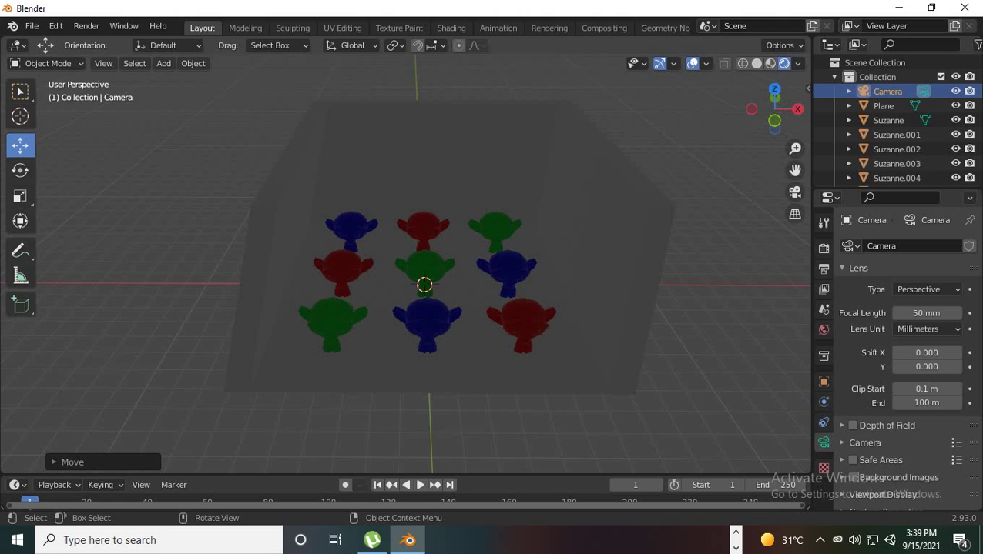
key(shift+a)
mouse_move(101, 216)
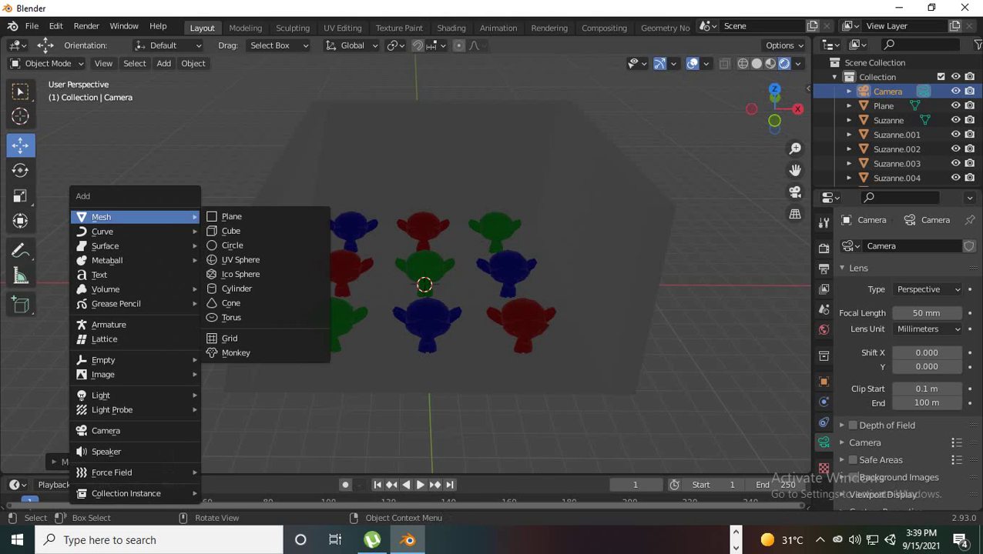
mouse_move(101, 395)
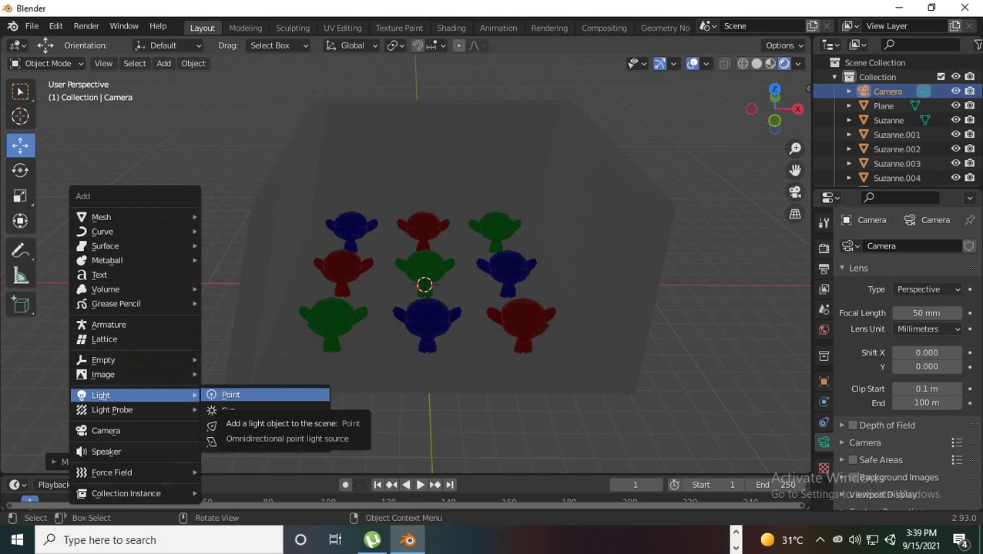
click(231, 394)
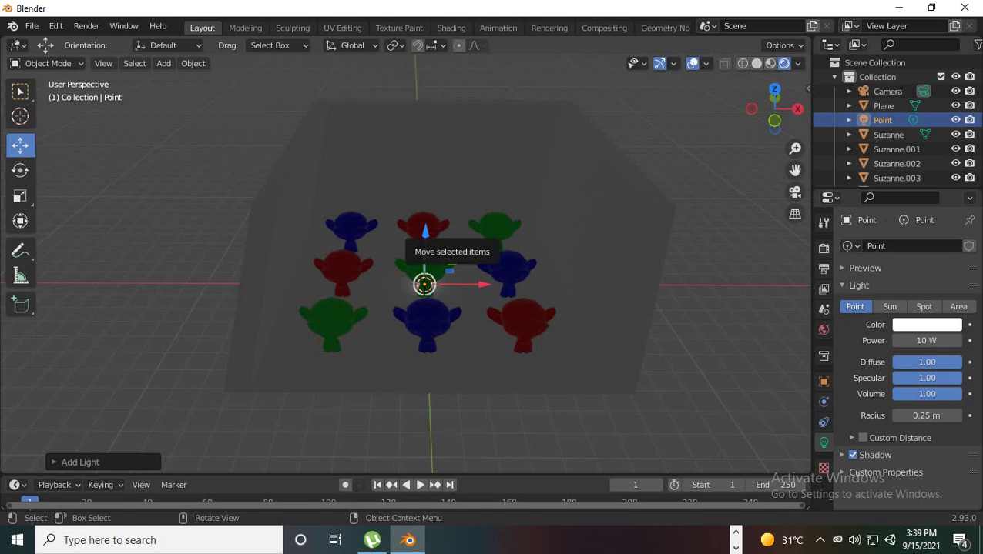
Step: Raise the point light vertically from the floor to above the monkey heads and keep it selected
drag(424, 243, 425, 223)
drag(425, 262, 426, 187)
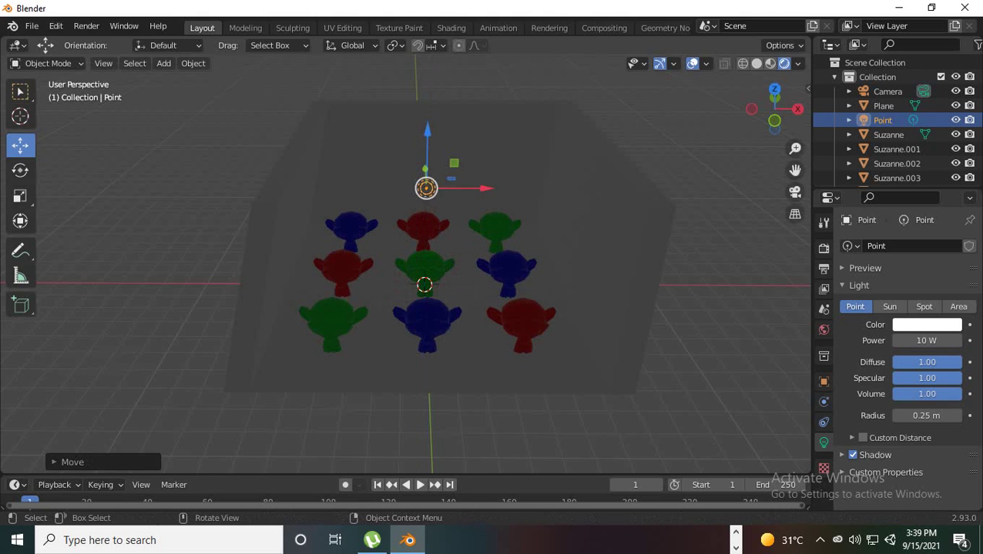
click(431, 208)
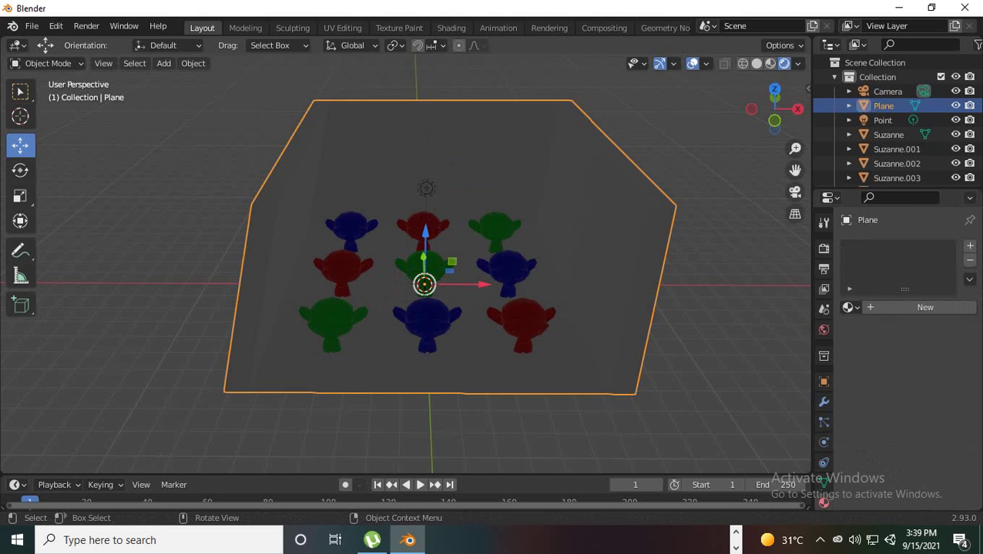
click(426, 188)
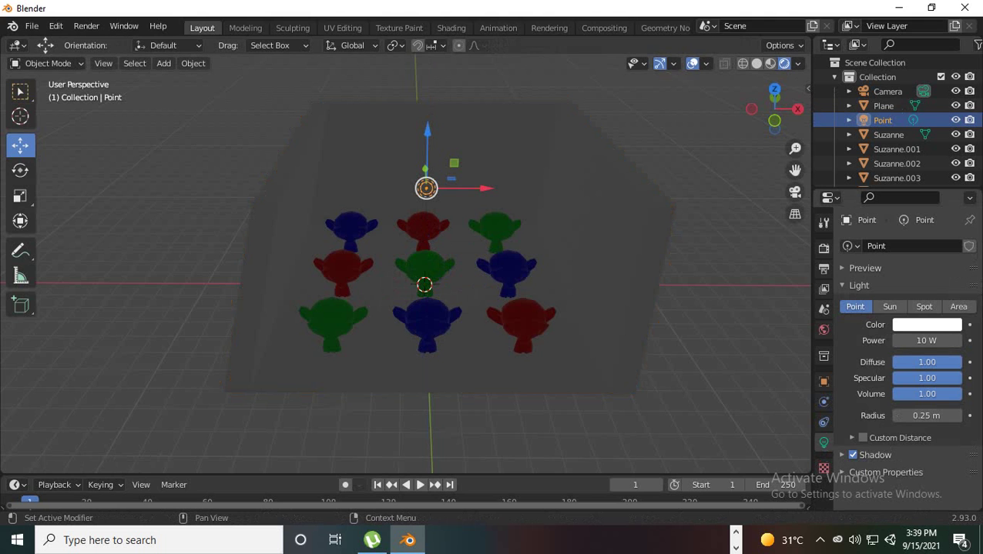
Step: Try the Sun, Spot and Area types on the light, and set it back to Point
click(890, 307)
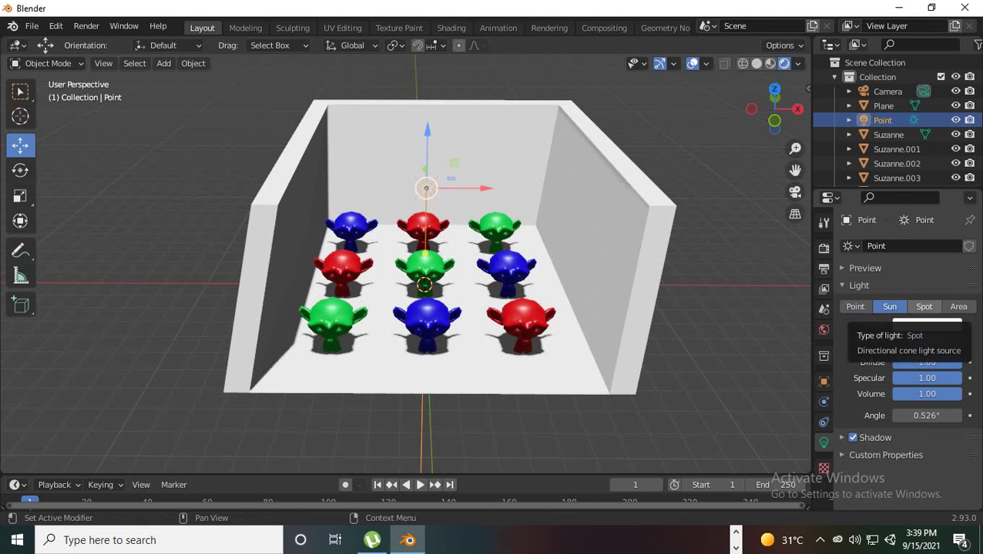
click(925, 307)
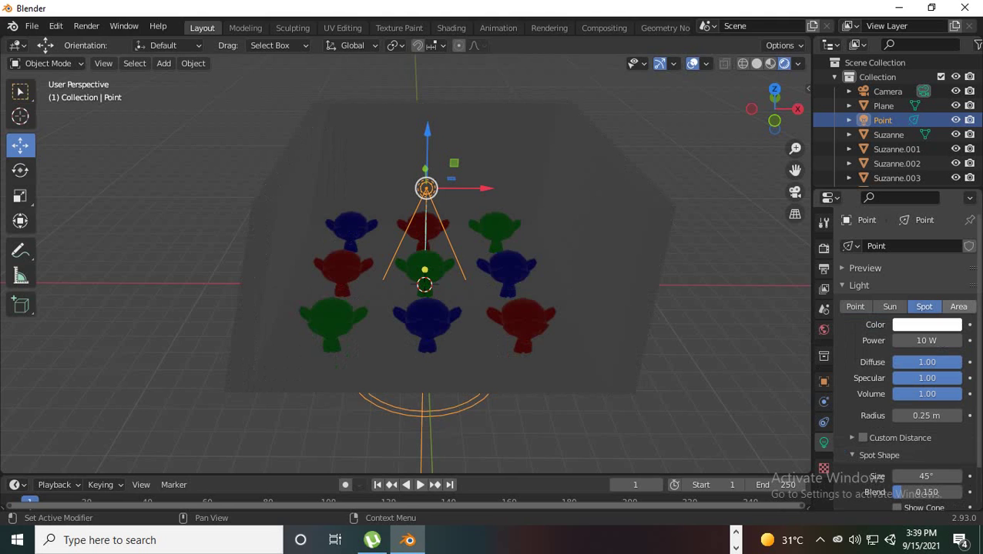
click(958, 307)
click(855, 307)
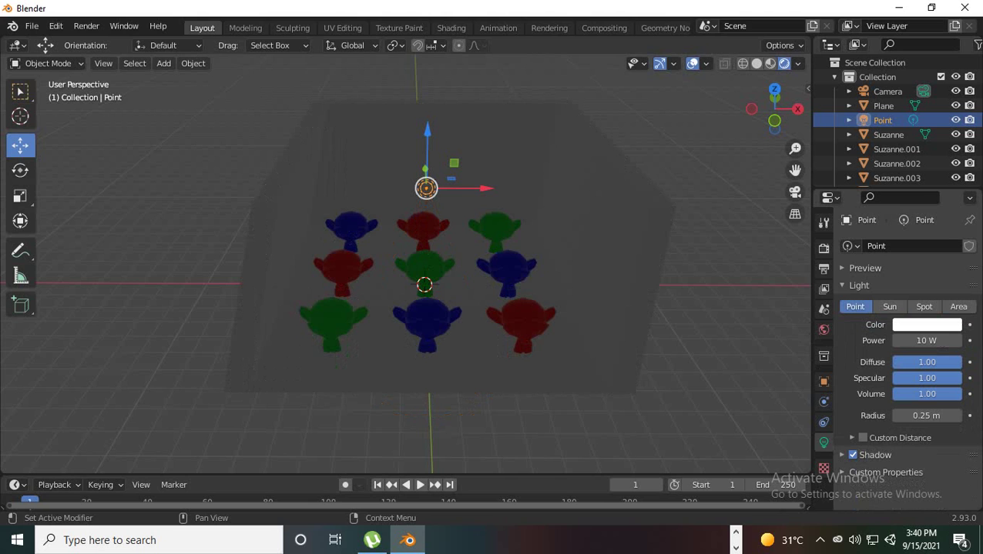
Step: Set the point light's power to 500 W
click(917, 340)
text(500)
key(Return)
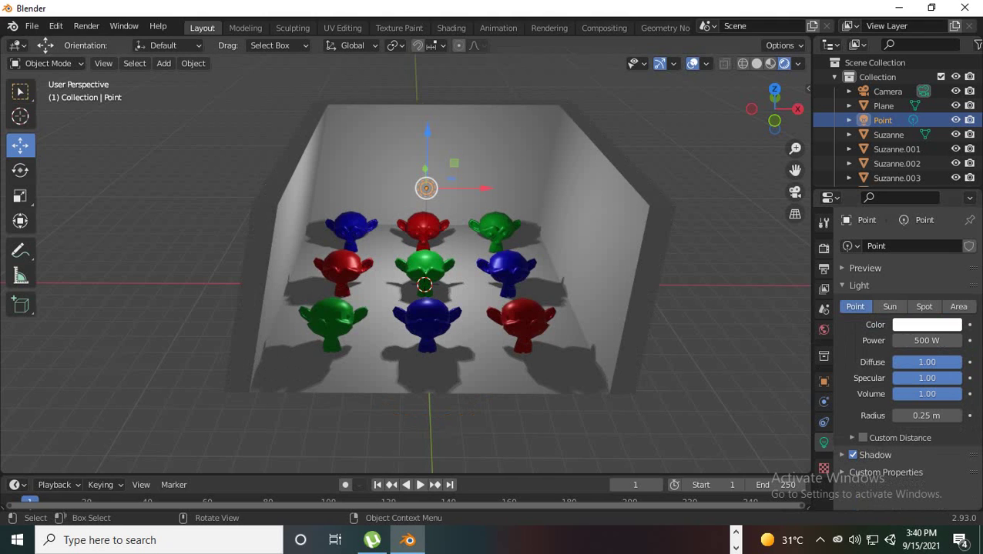
Step: Raise the point light along the global Z axis to the upper part of the room, then lower it slightly
scroll(406, 262, up, 1)
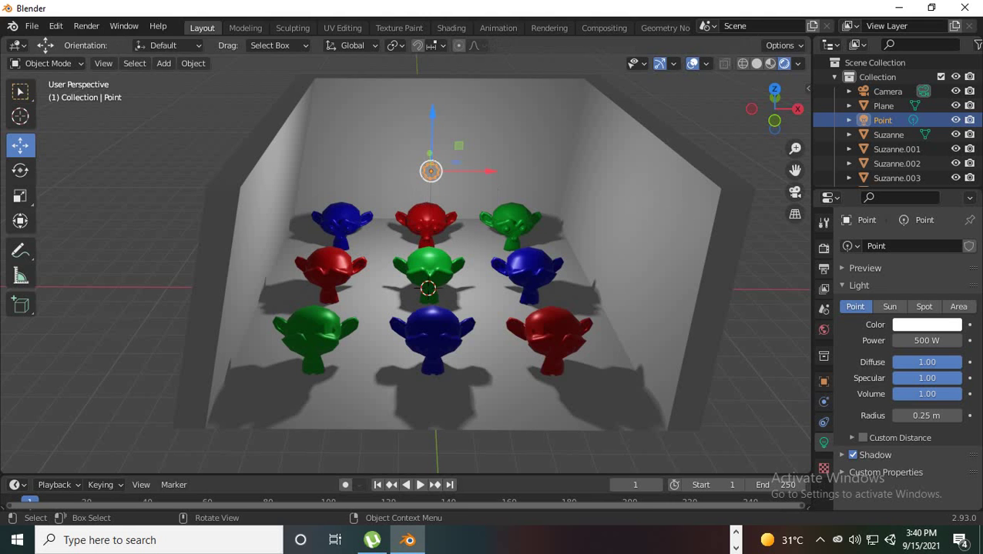
drag(432, 114, 432, 102)
drag(431, 160, 433, 47)
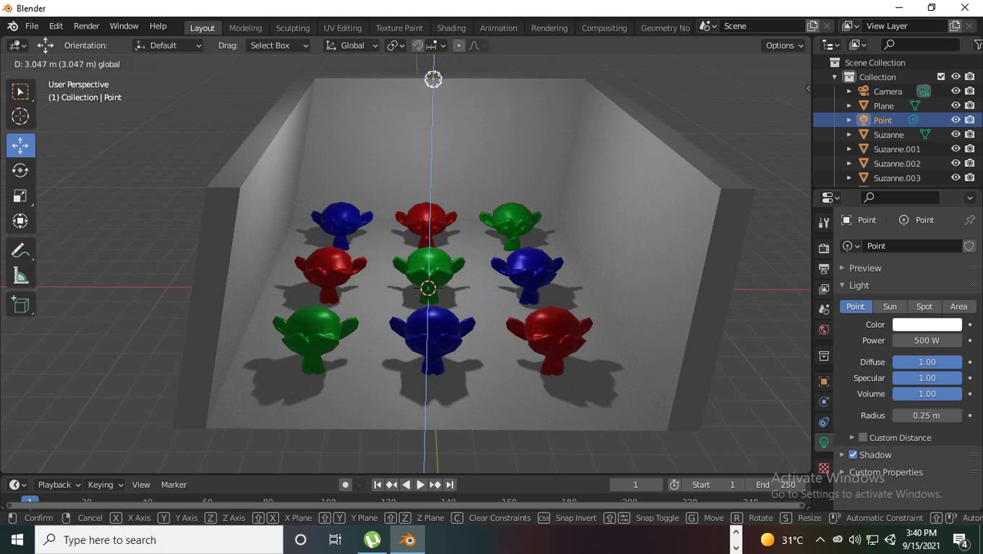
drag(433, 67, 433, 58)
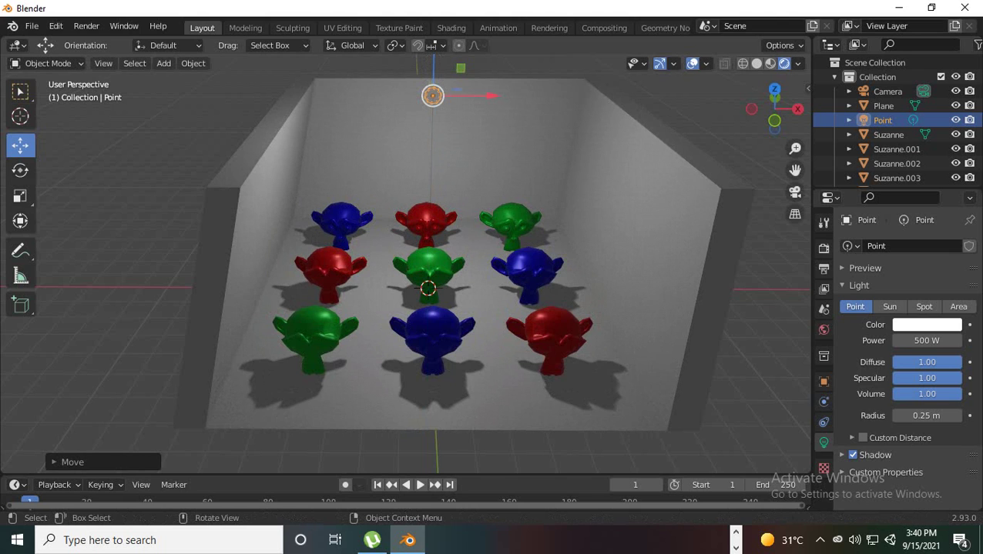
scroll(416, 262, down, 3)
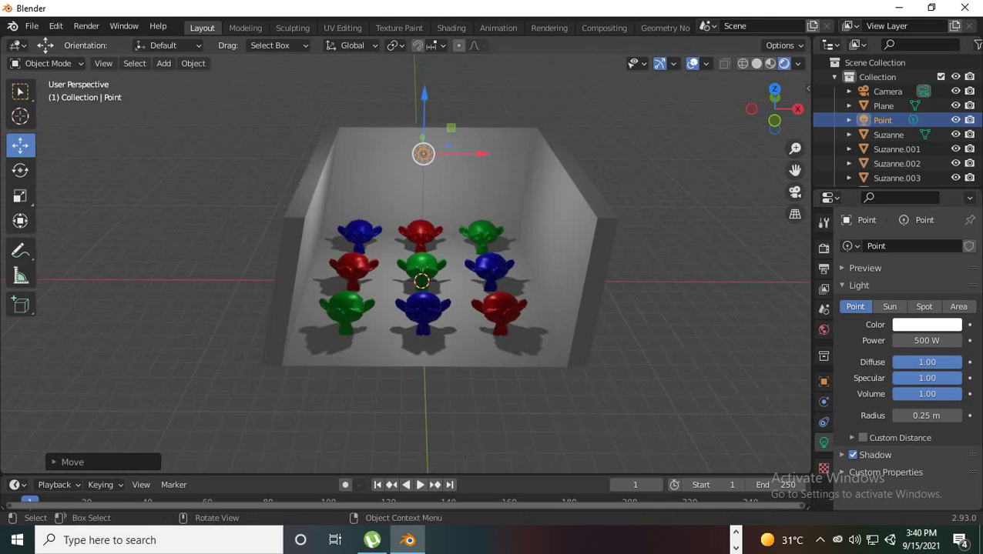
drag(423, 94, 423, 110)
click(493, 193)
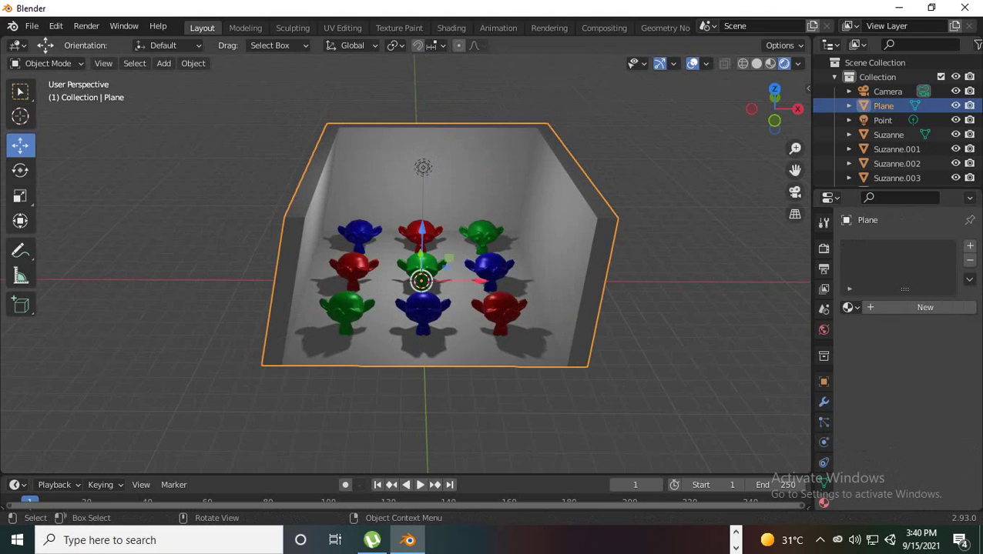
Step: Colour the point light orange with hue 0.057 and full saturation, and set its power to 200 W
click(423, 167)
click(926, 325)
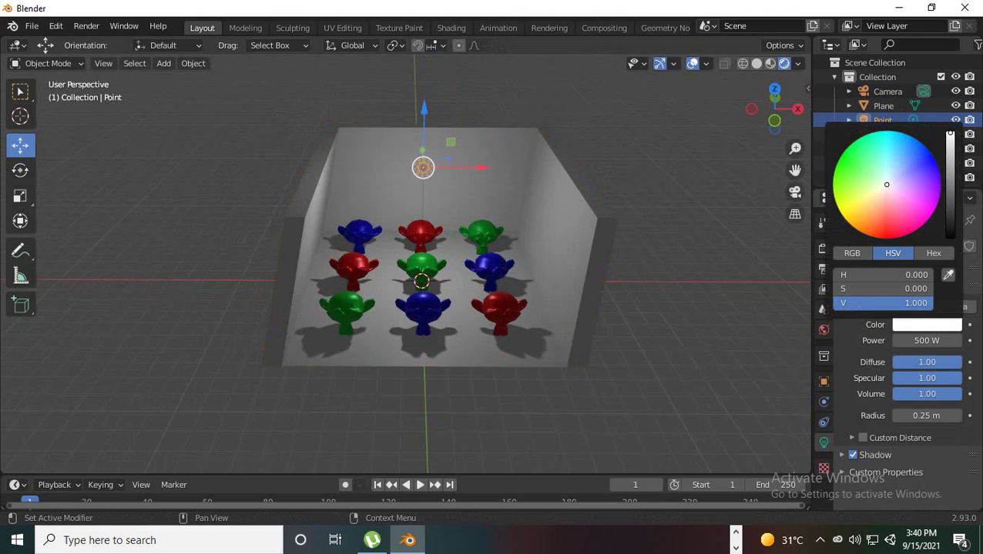
click(849, 223)
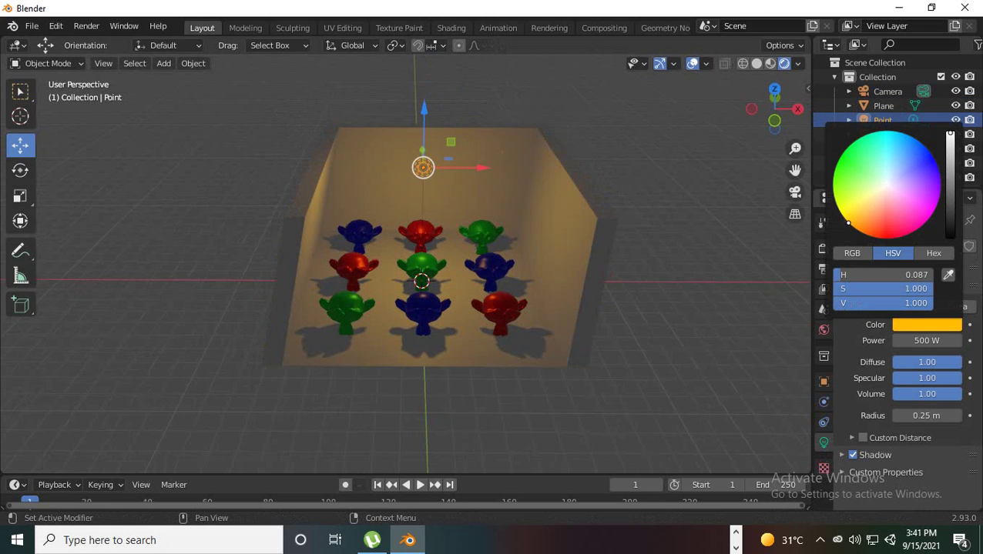
drag(848, 223, 853, 228)
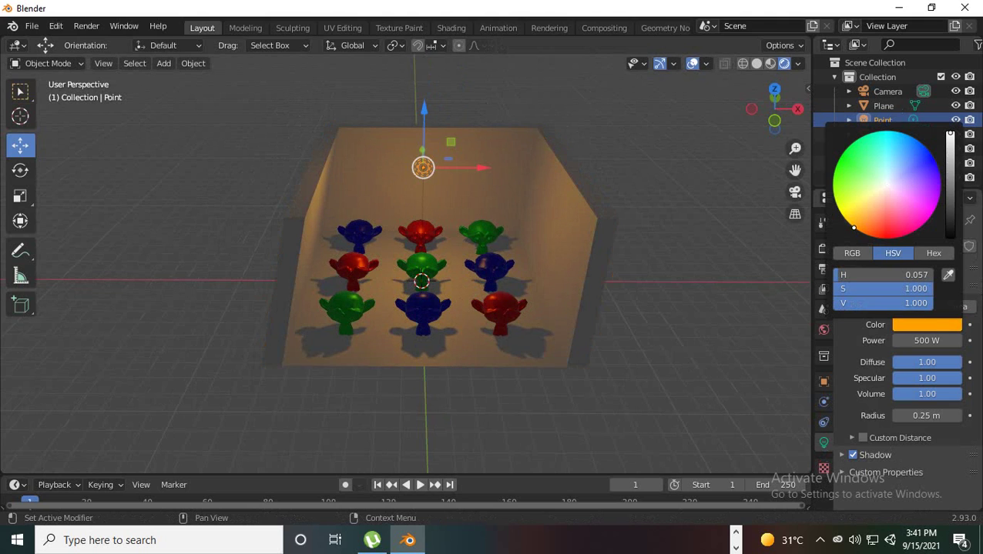
click(927, 340)
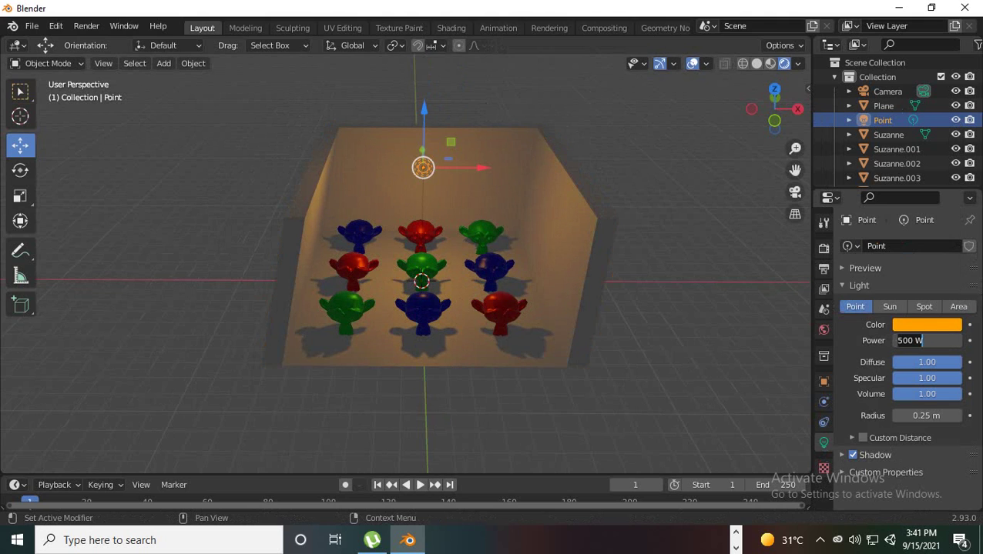
text(200)
key(Return)
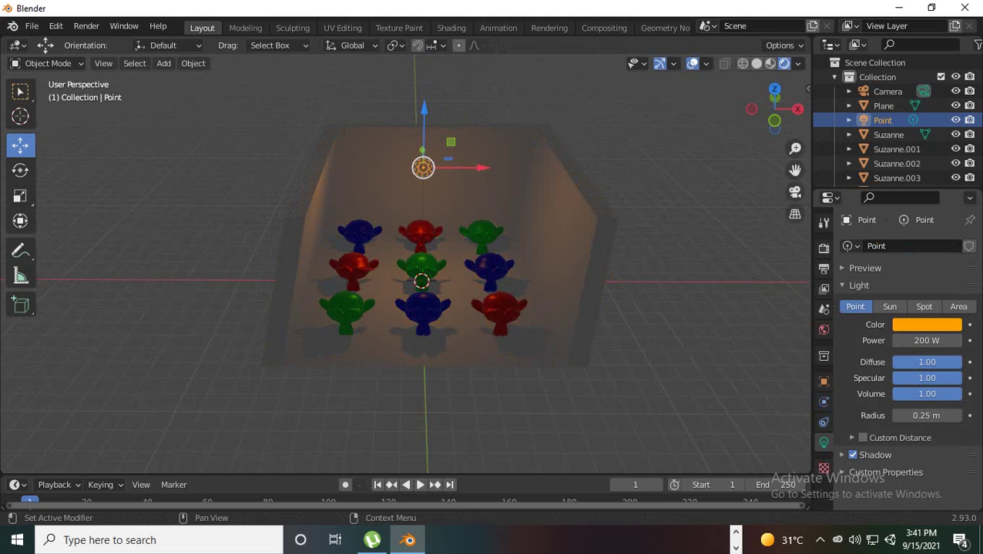
Step: Move the orange light along the global X axis towards the room's left wall
scroll(424, 300, up, 5)
scroll(423, 300, down, 2)
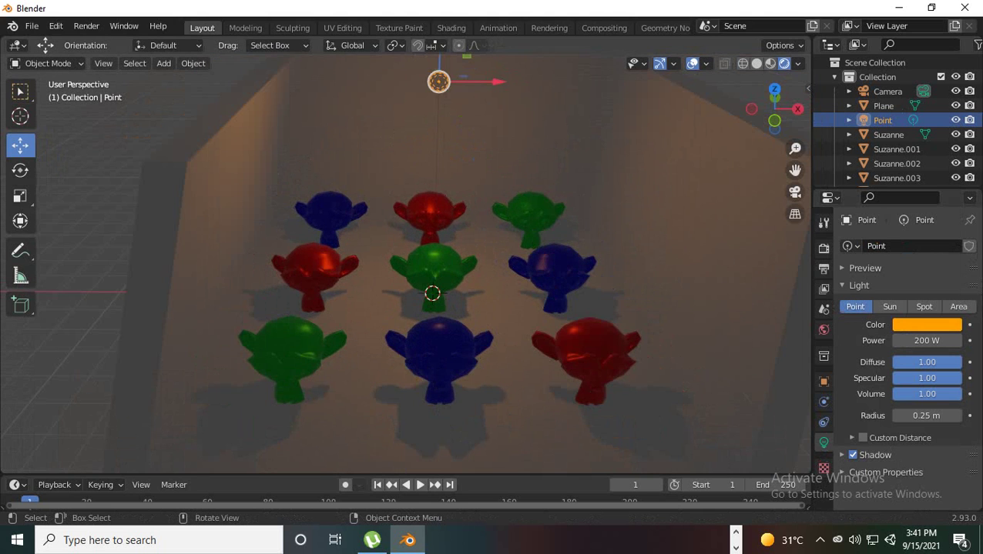
key(g)
key(x)
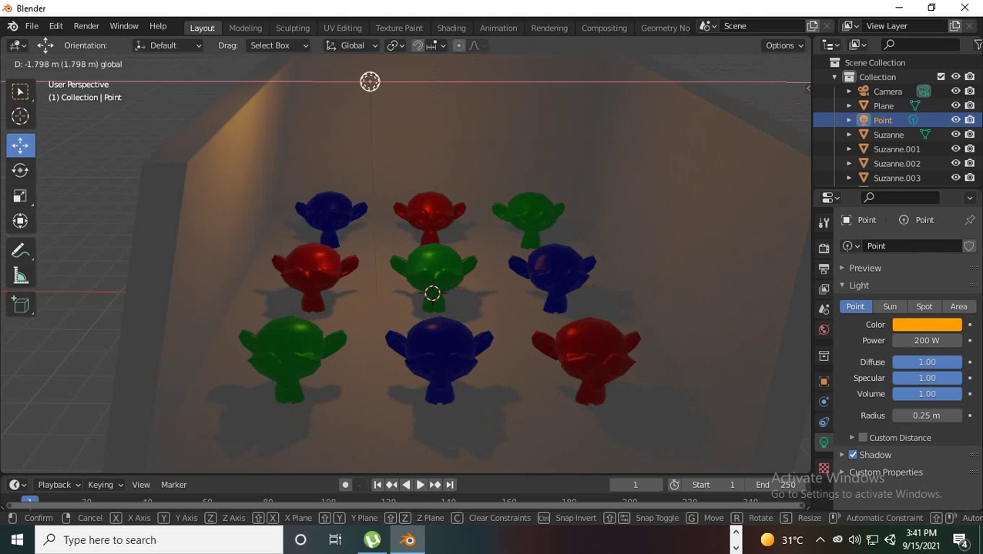
key(Return)
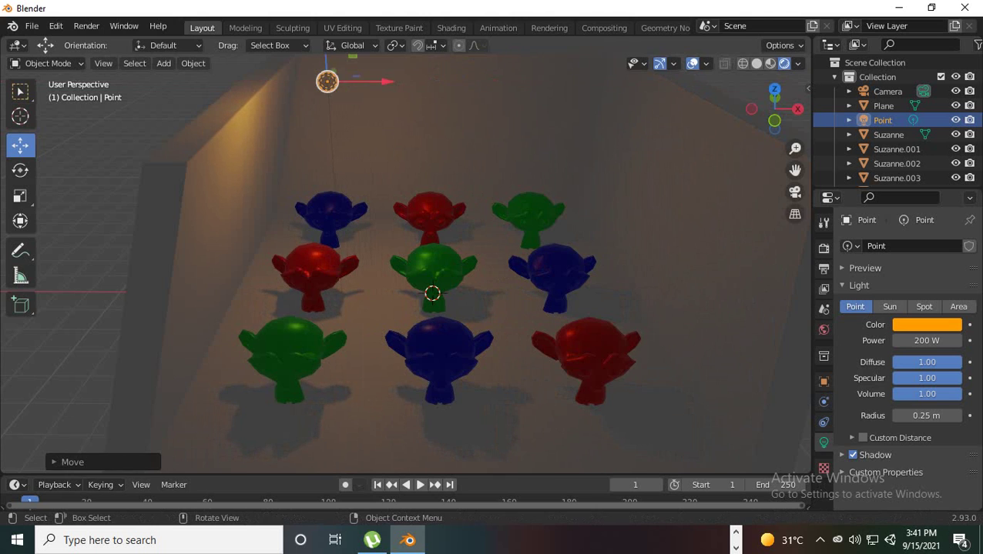
Step: Lower the orange light along the global Z axis to just above the blue head in the back row
scroll(409, 261, down, 3)
key(g)
key(z)
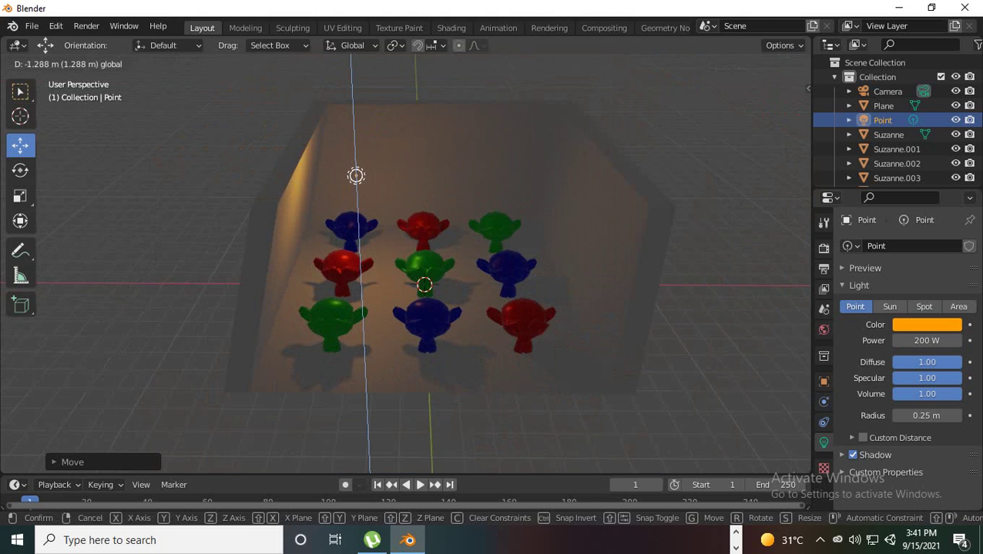
drag(354, 130, 354, 133)
click(401, 185)
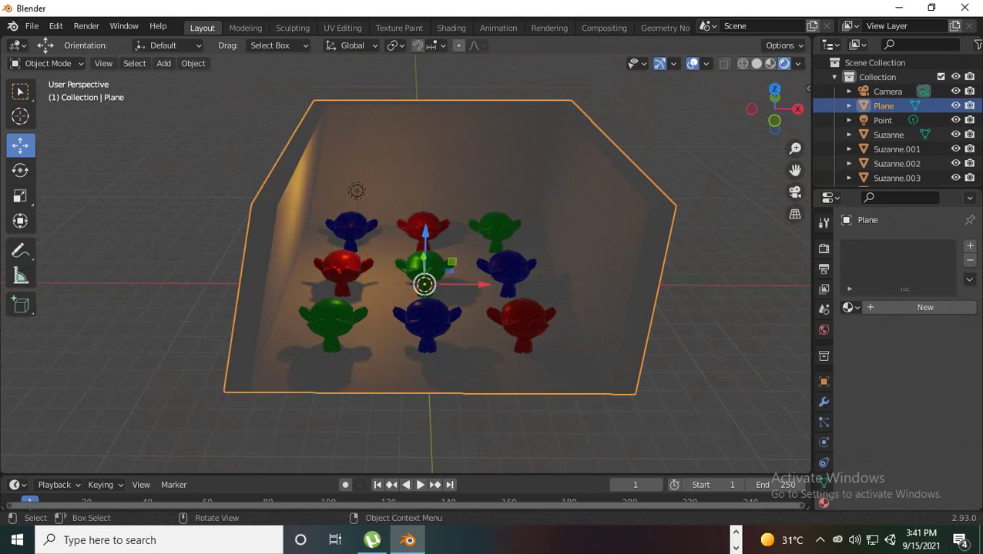
Step: Duplicate the orange point light about 7.5 m along the global X axis, placing the copy near the right wall
click(356, 191)
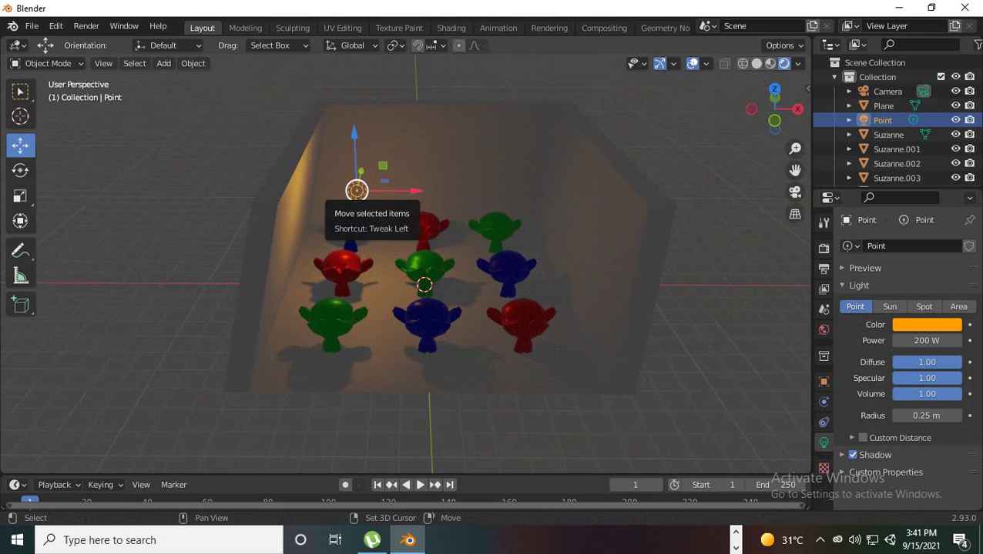
key(shift+d)
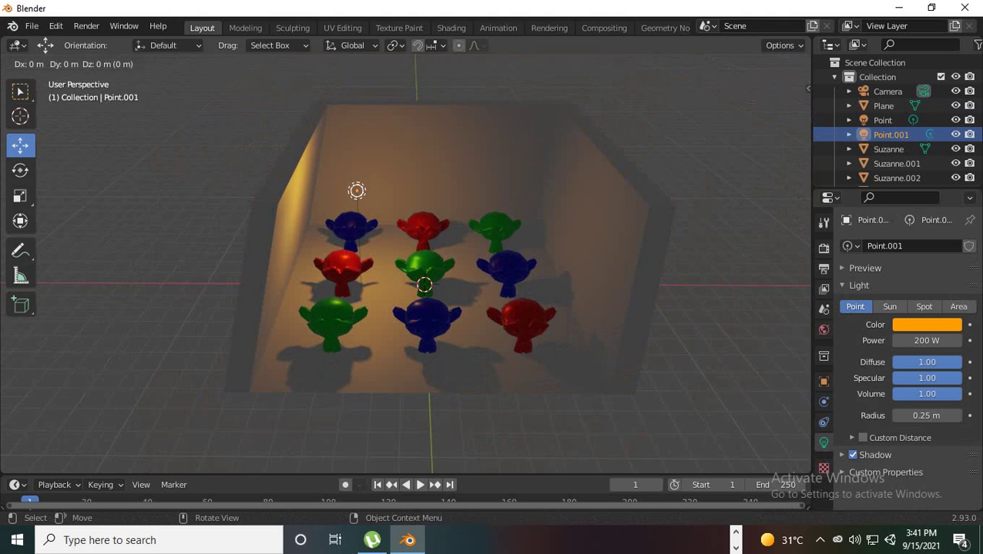
key(x)
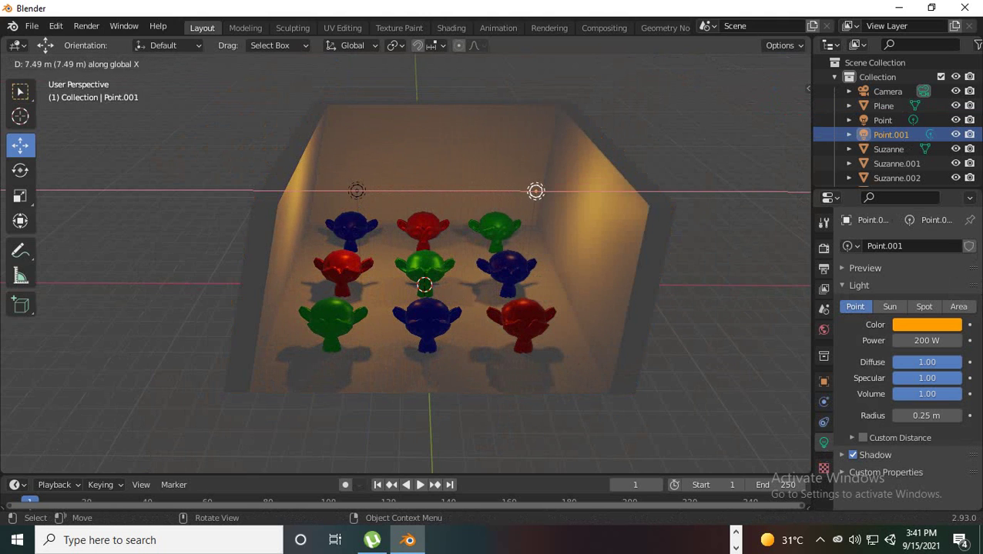
key(Return)
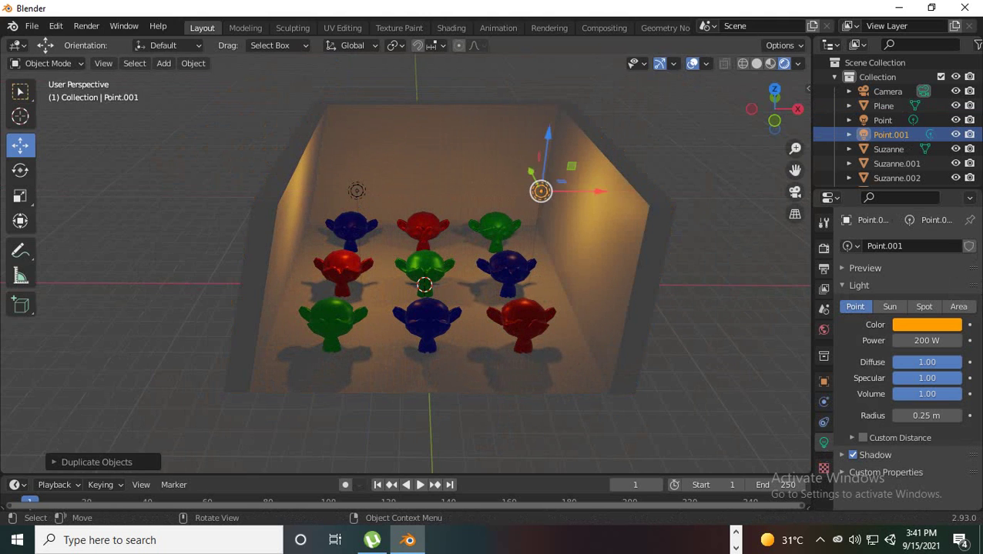
Step: Enlarge the duplicated light's radius to about 1.41 m and inspect the shadows of the monkey heads
scroll(423, 255, down, 3)
mouse_move(423, 261)
middle_down()
mouse_move(333, 248)
mouse_move(430, 248)
mouse_move(433, 279)
middle_up()
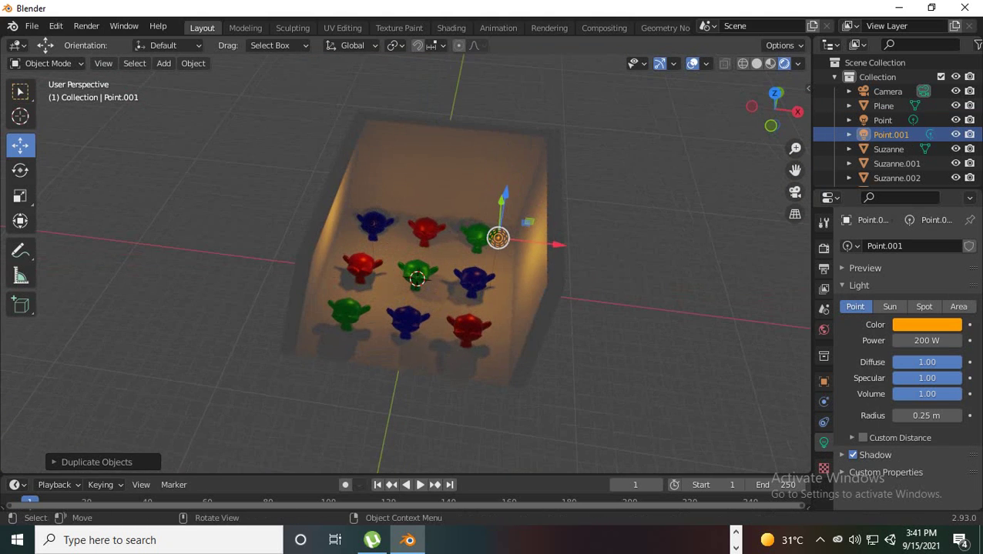
scroll(432, 261, up, 2)
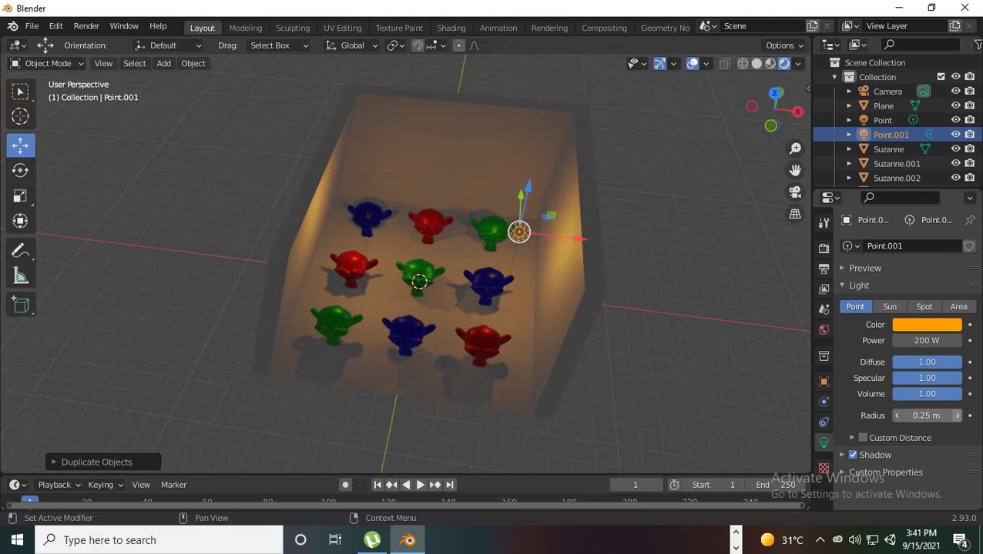
drag(926, 416, 952, 416)
scroll(405, 264, up, 2)
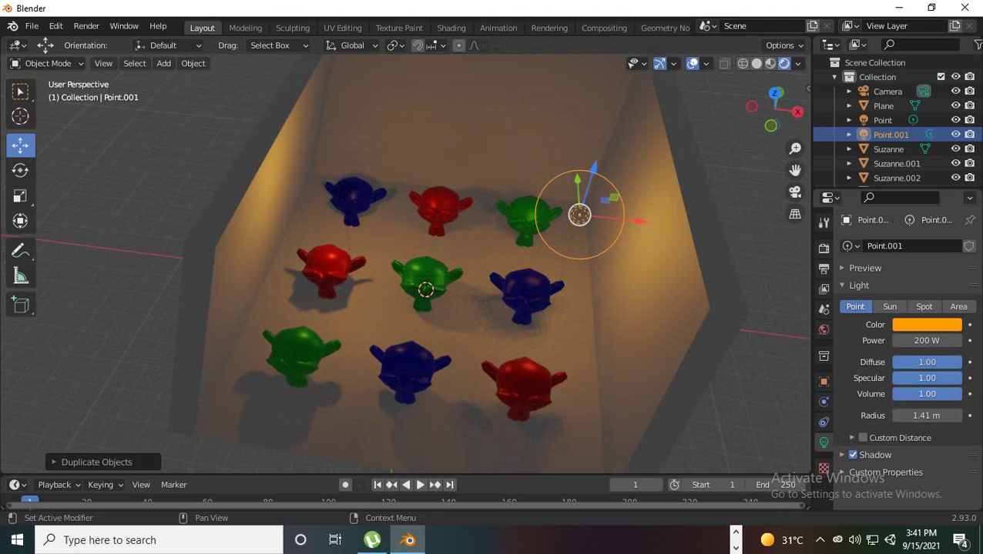
Step: Set the duplicated light's radius to 0 m
click(926, 416)
text(0)
key(Return)
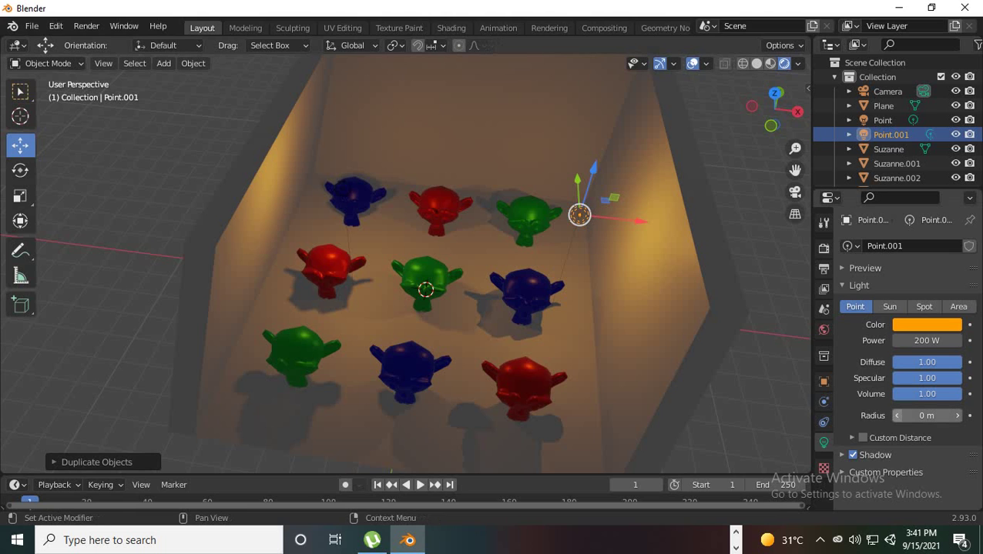
Step: Enlarge the duplicated point light's radius to about 1.47 m to compare the shadows, and reset it to 0 m
drag(927, 415, 958, 416)
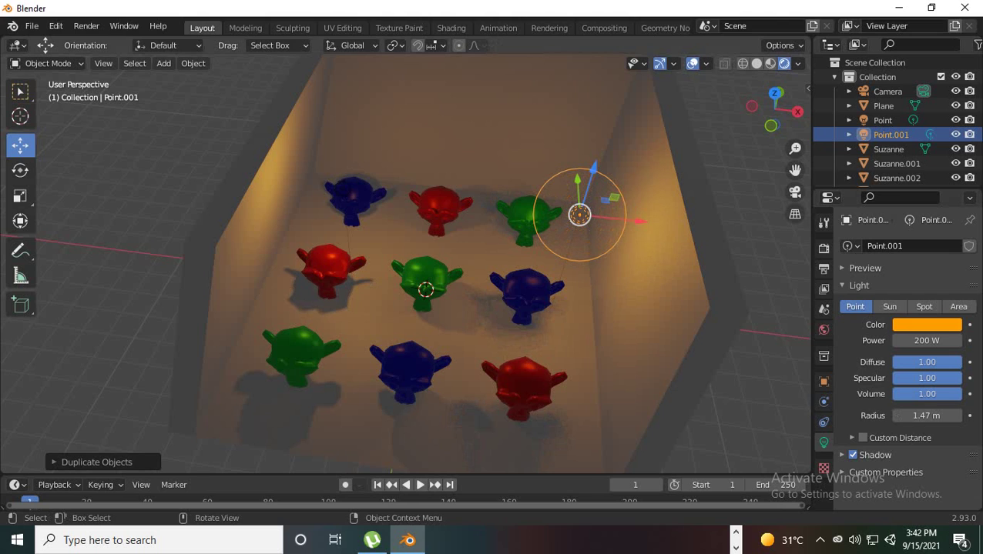
click(924, 416)
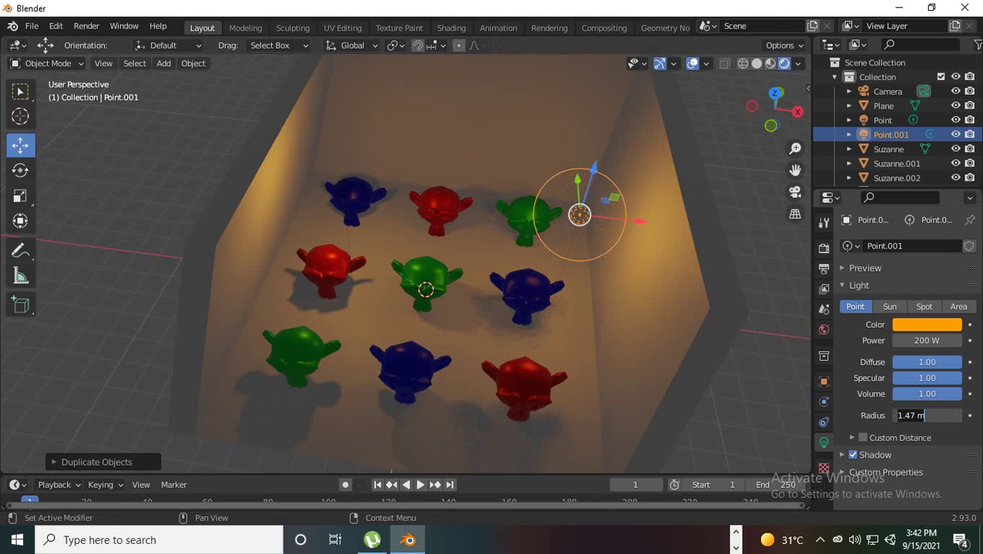
text(0)
key(Return)
Step: Enable the duplicated light's custom distance, try 42 m, and set the distance to 40 m
drag(956, 362, 961, 394)
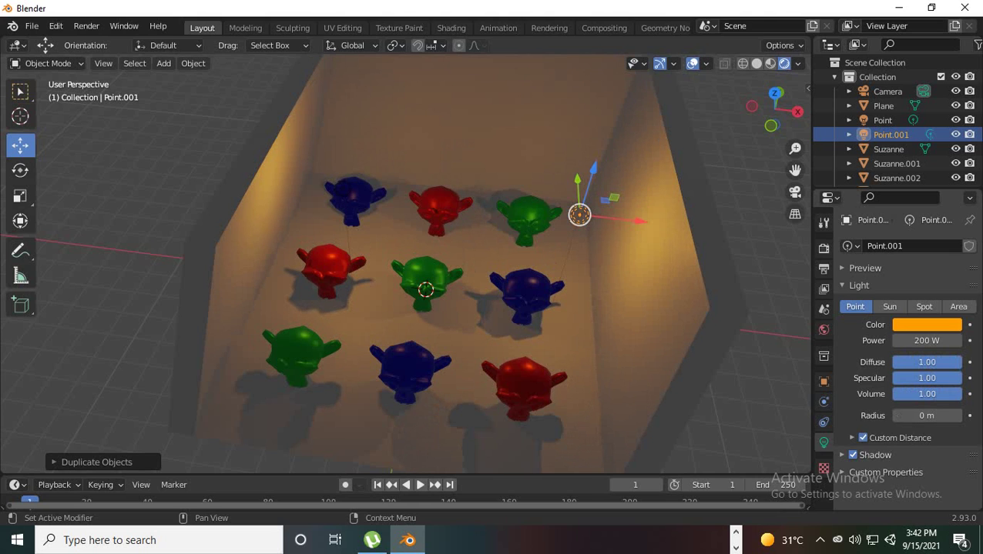
click(852, 437)
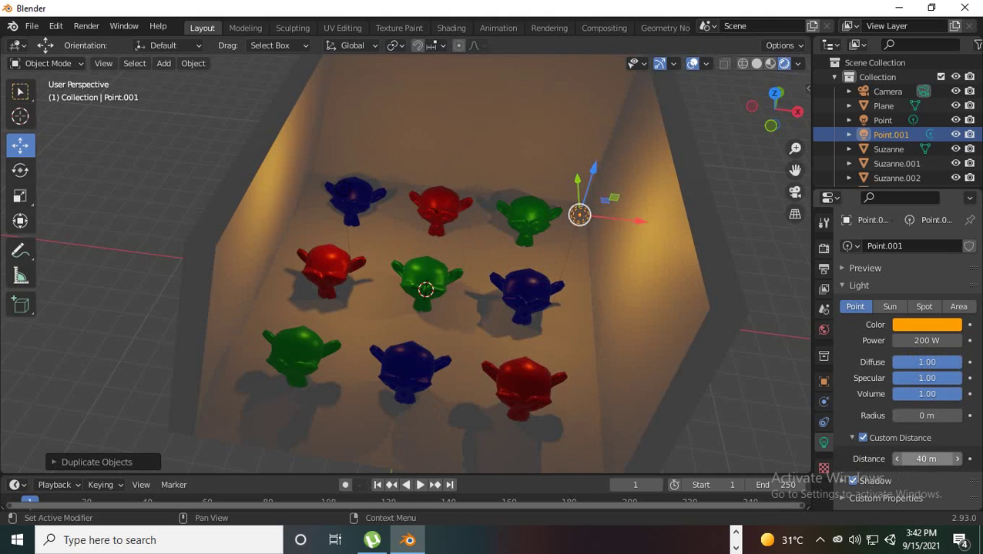
click(958, 459)
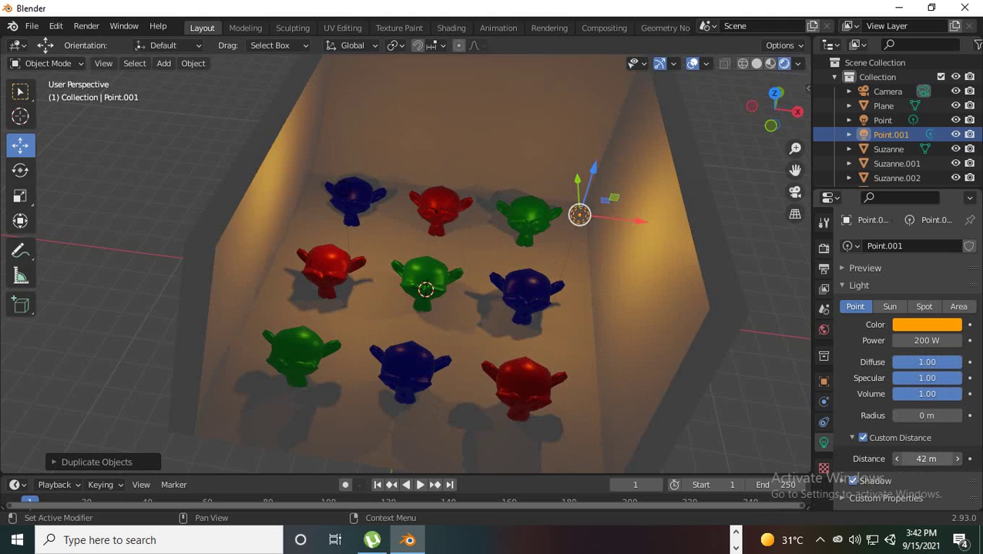
click(927, 459)
text(42.8 m)
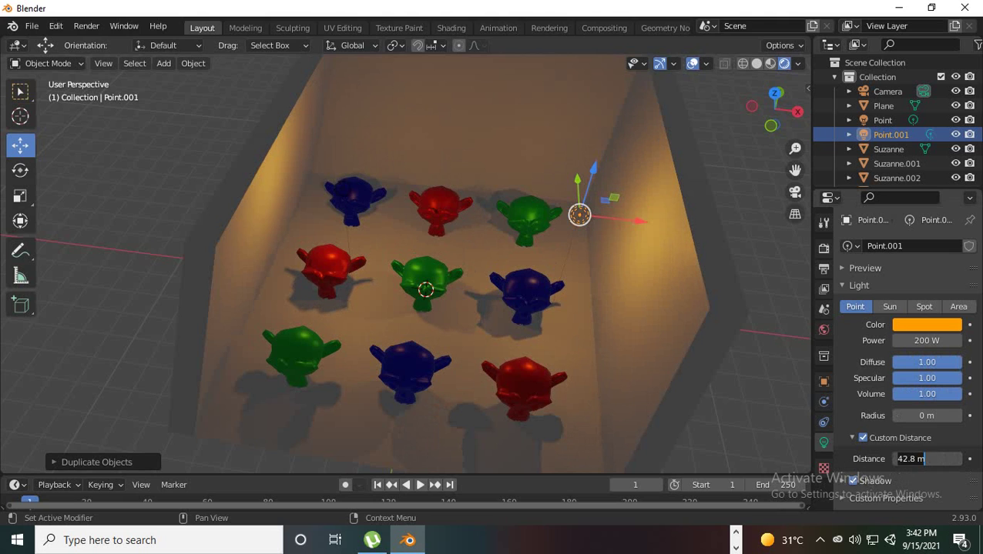
key(ctrl+a)
text(40)
key(Return)
click(852, 437)
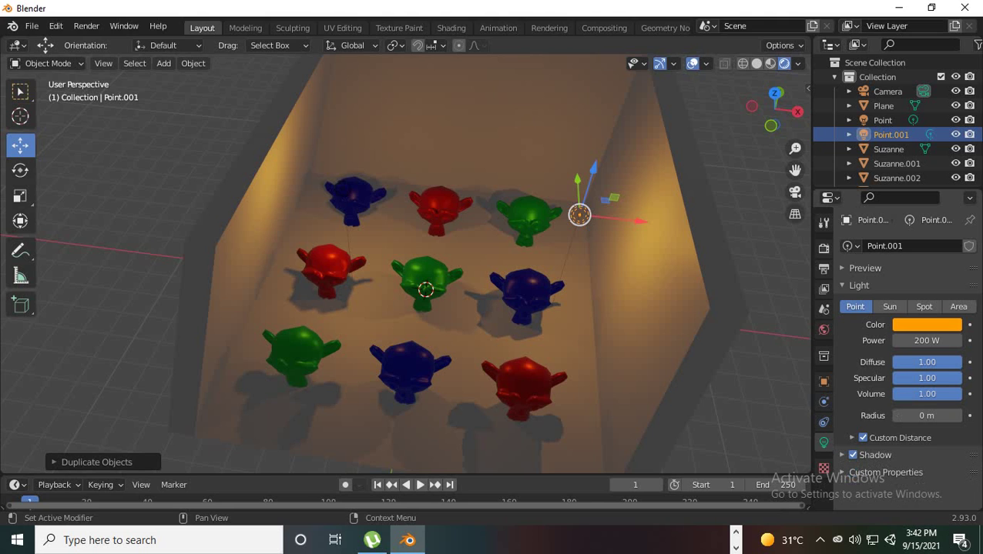
Step: Toggle the duplicated light's shadow off and on several times to compare the room, leaving it enabled
click(843, 456)
click(852, 455)
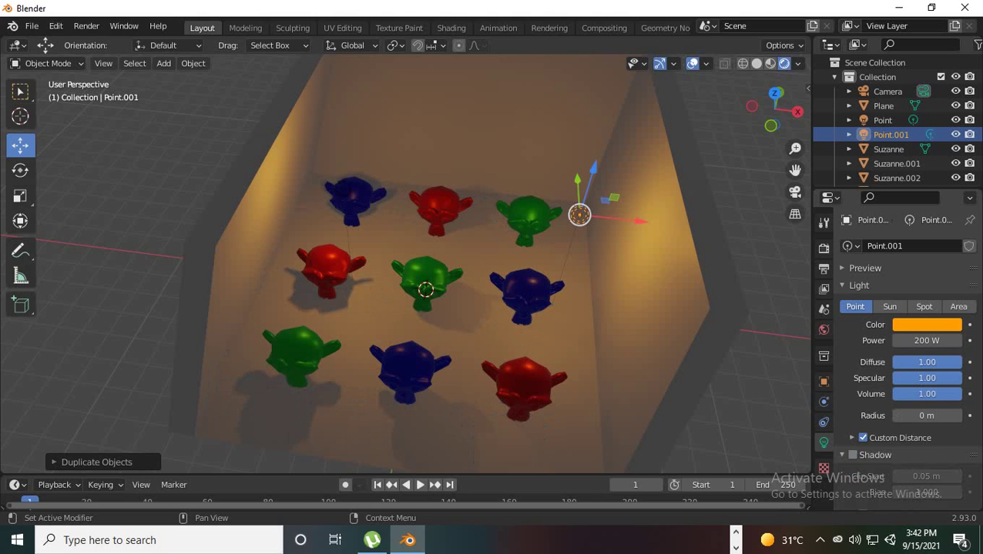
key(ctrl+z)
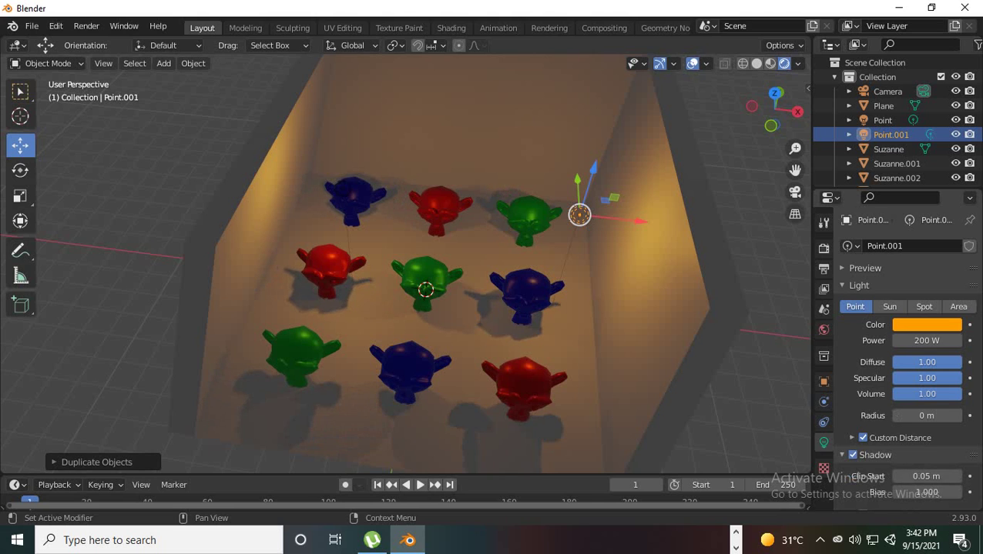
key(ctrl+shift+z)
key(ctrl+z)
key(ctrl+shift+z)
key(ctrl+z)
key(ctrl+shift+z)
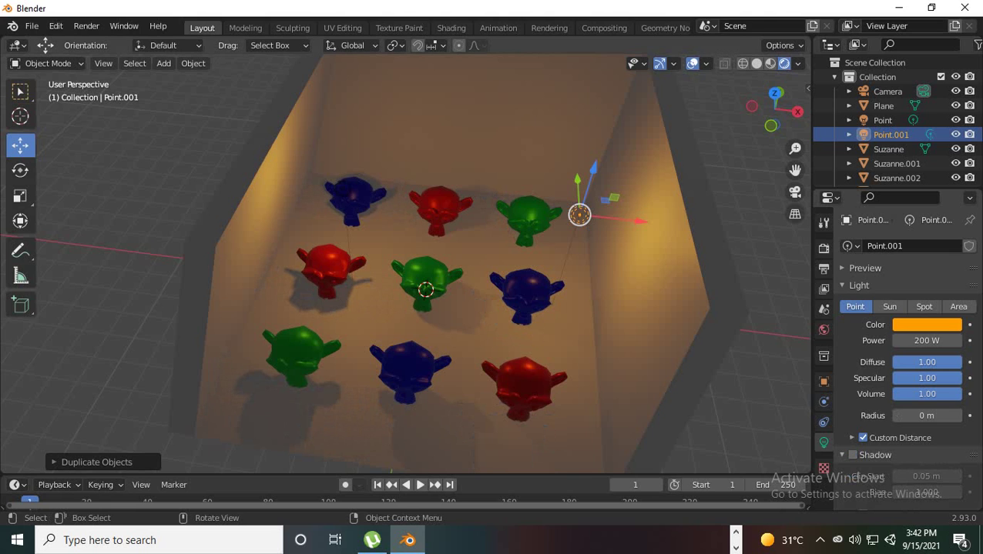
click(853, 455)
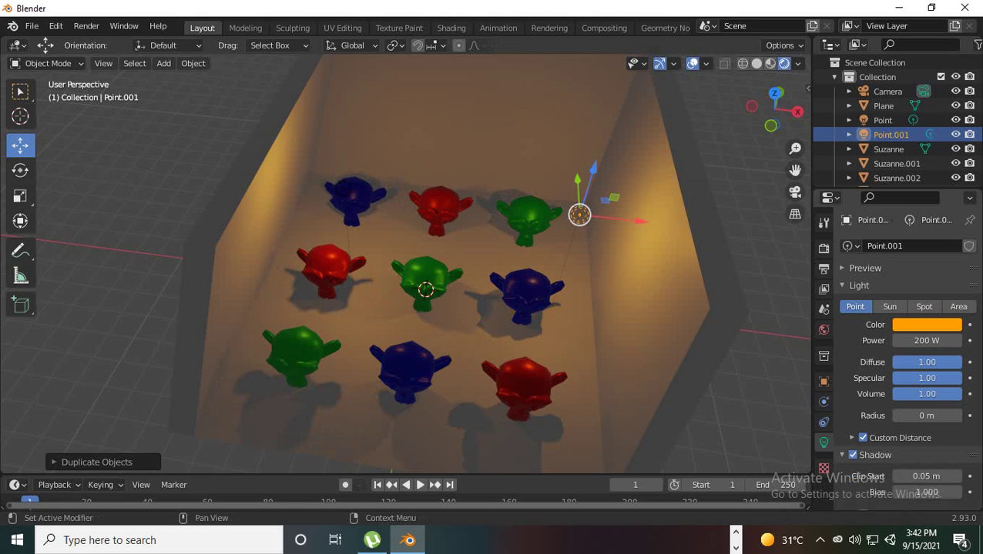
Step: Try contact shadows on the duplicated light with a distance of 0 m, and disable them again
scroll(924, 389, down, 3)
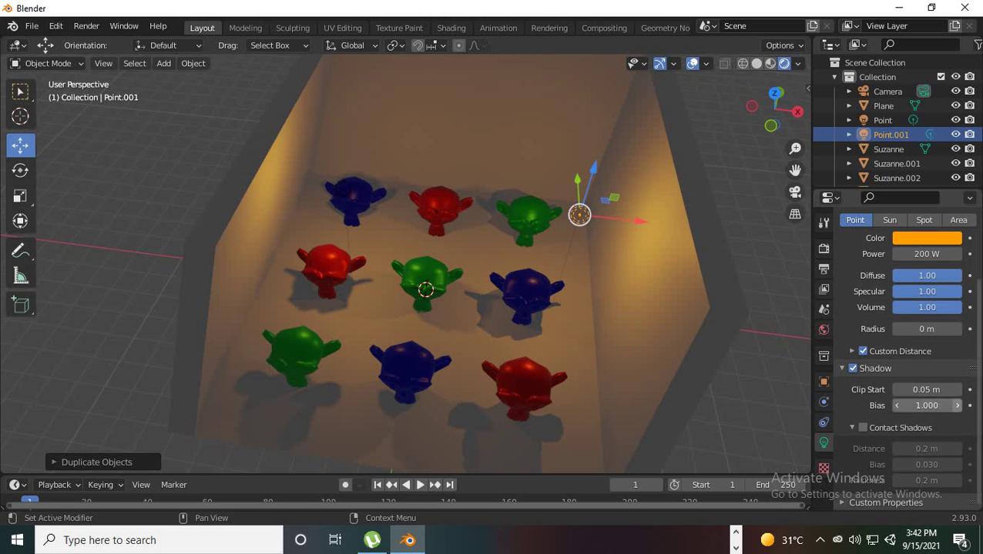
click(862, 428)
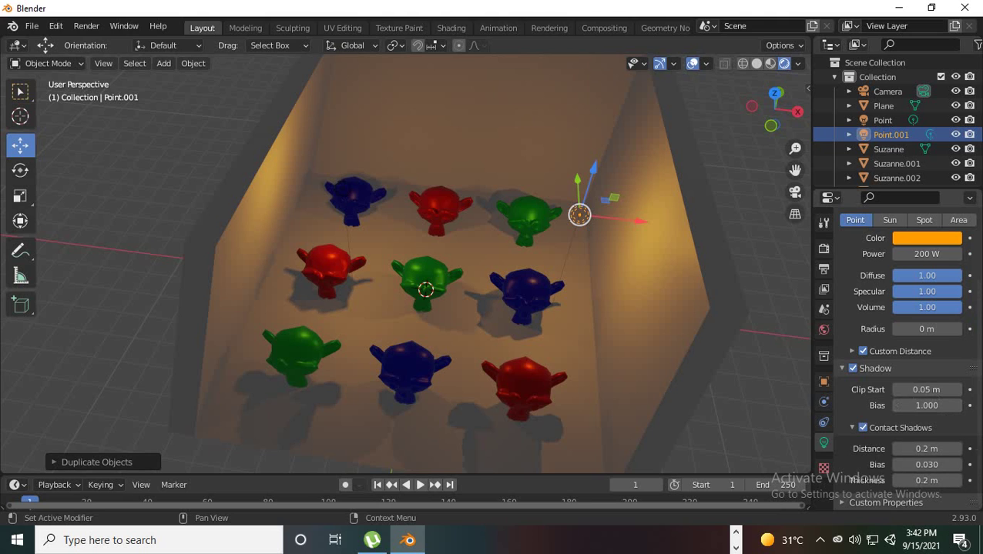
drag(927, 449, 897, 449)
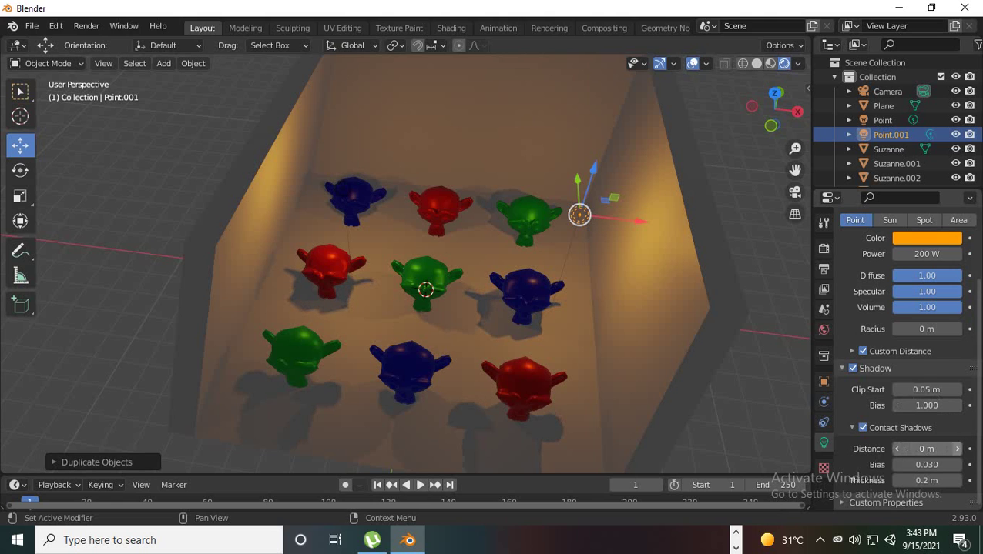
click(862, 427)
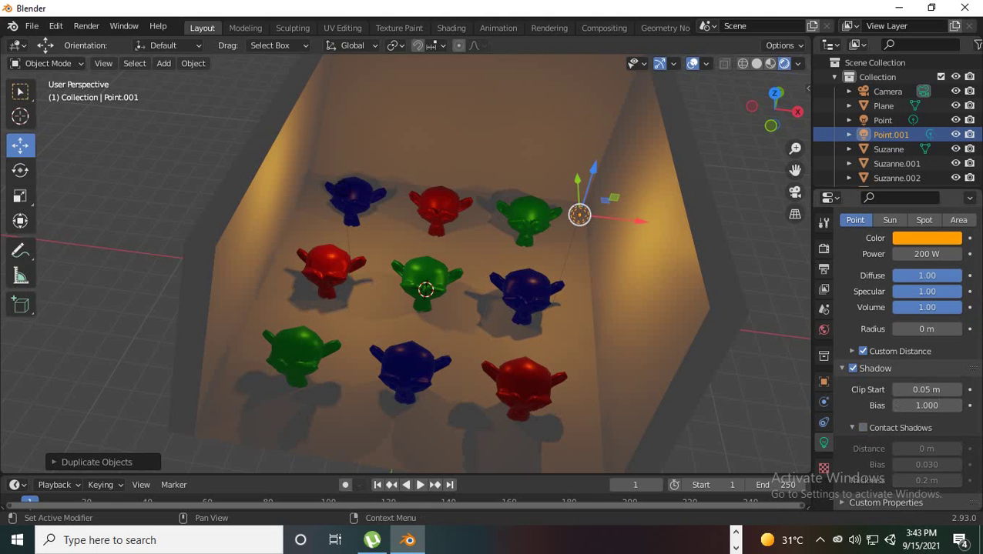
scroll(898, 354, down, 1)
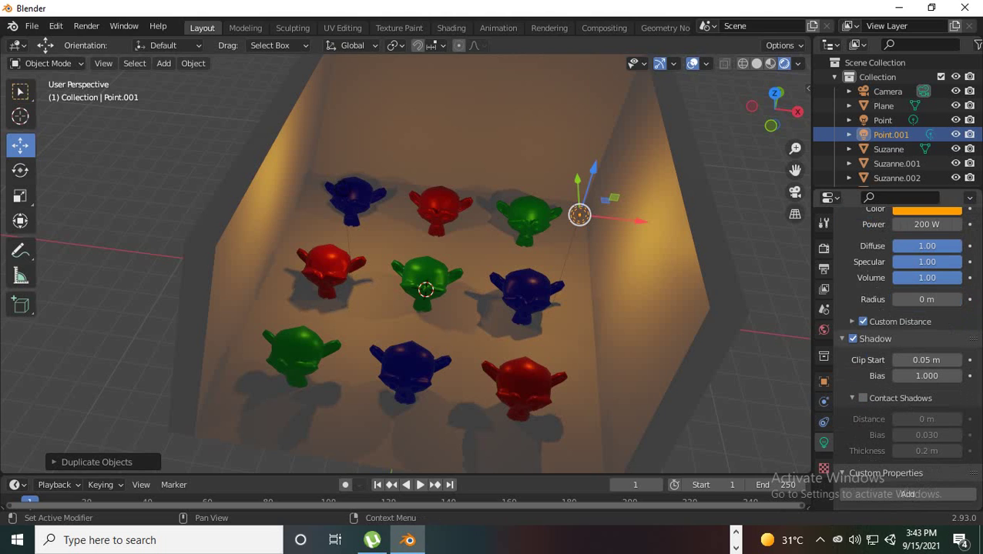
scroll(905, 354, up, 1)
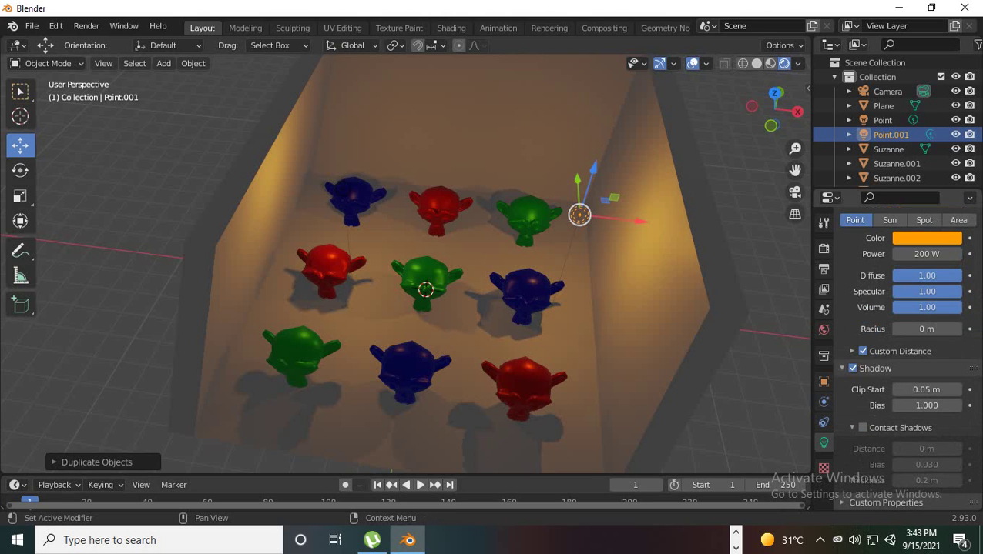
click(886, 368)
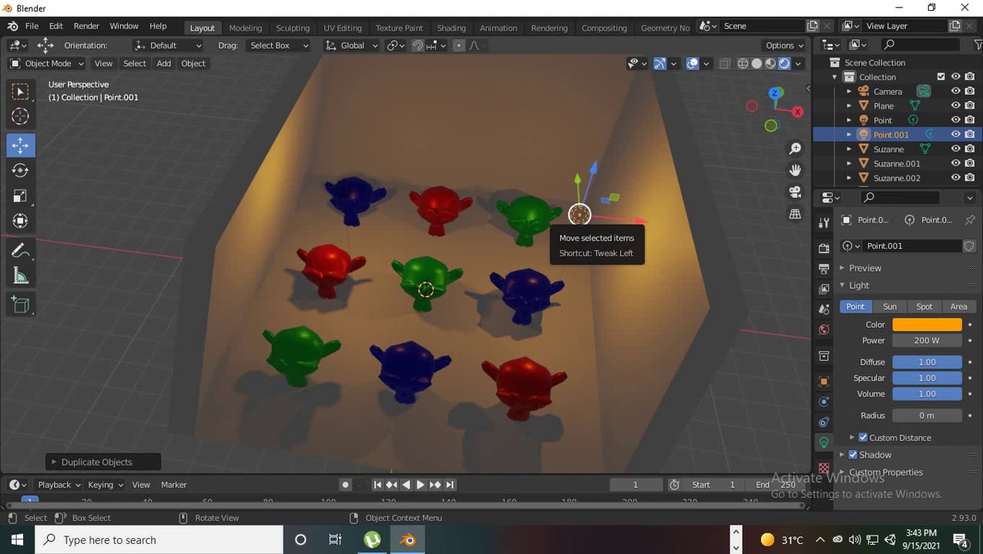
Step: Delete both orange point lights from the scene
key(Delete)
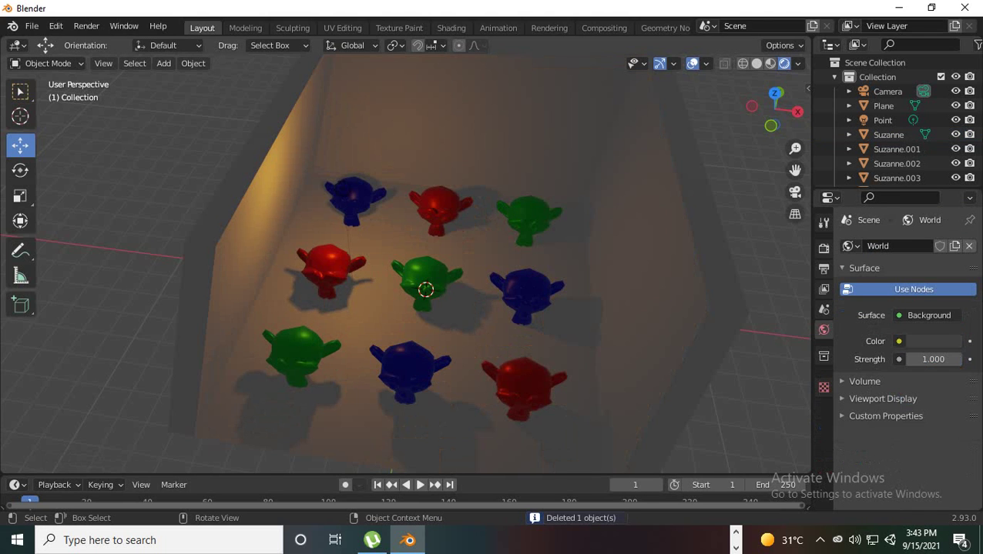
click(883, 120)
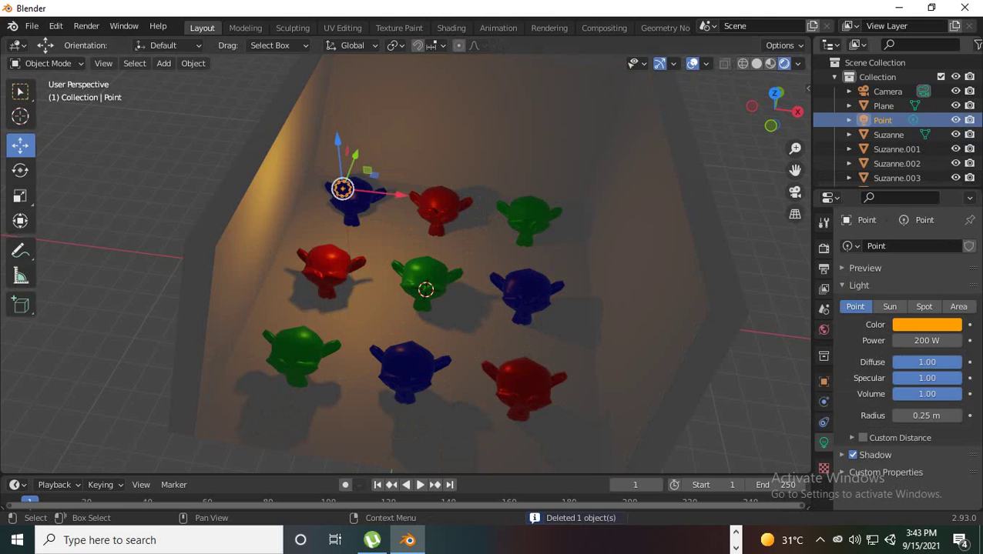
key(Delete)
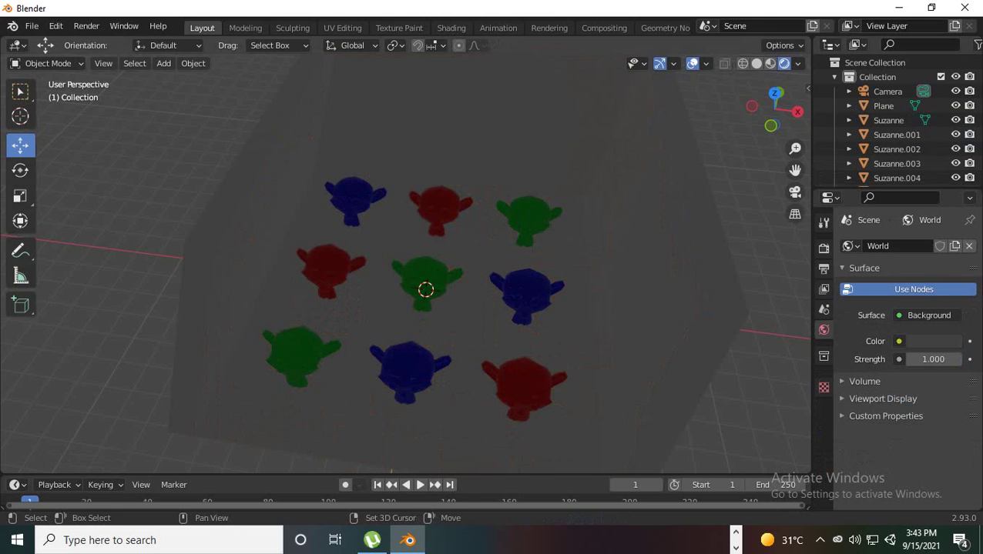
Step: Add a sun light and raise it about 7.83 m along the global Z axis above the centre monkey head
key(shift+a)
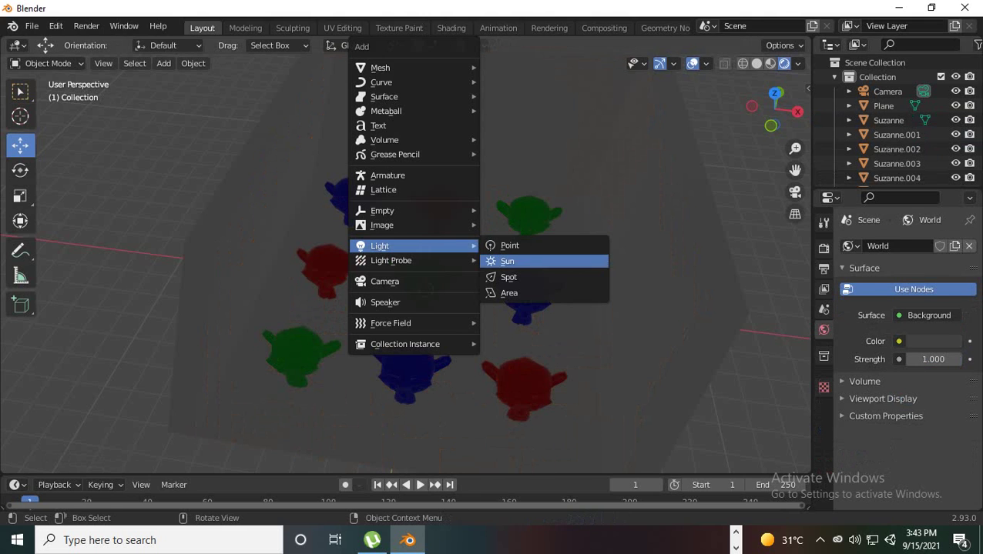
click(507, 261)
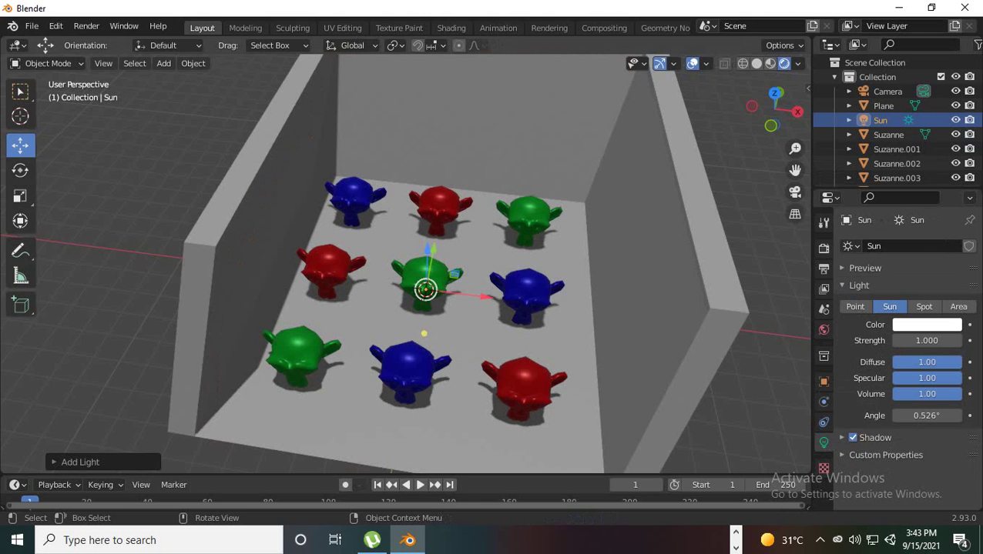
scroll(425, 308, down, 1)
middle_drag(425, 308, 433, 269)
key(g)
key(z)
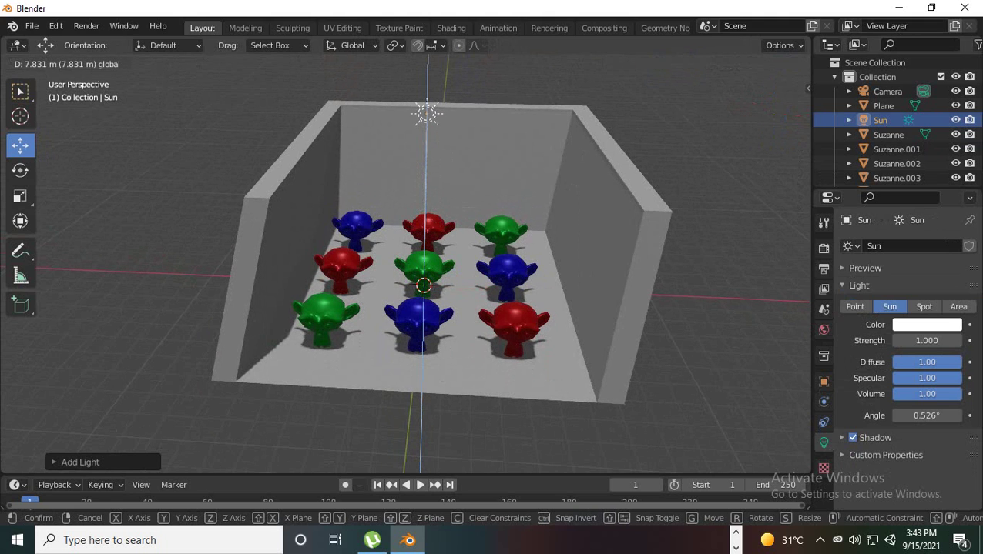
key(Return)
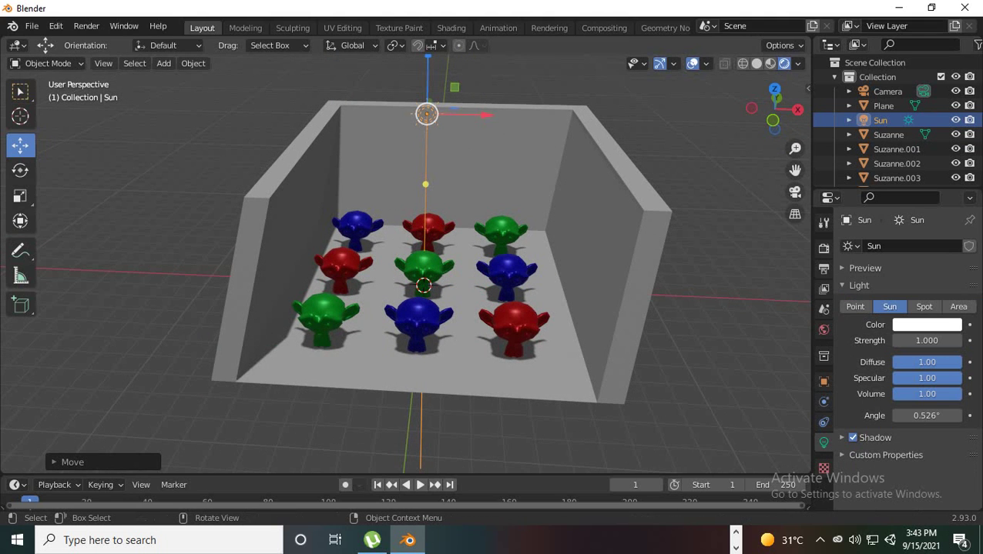
Step: Raise the sun light further along the global Z axis so it sits above the room's walls
scroll(425, 308, down, 1)
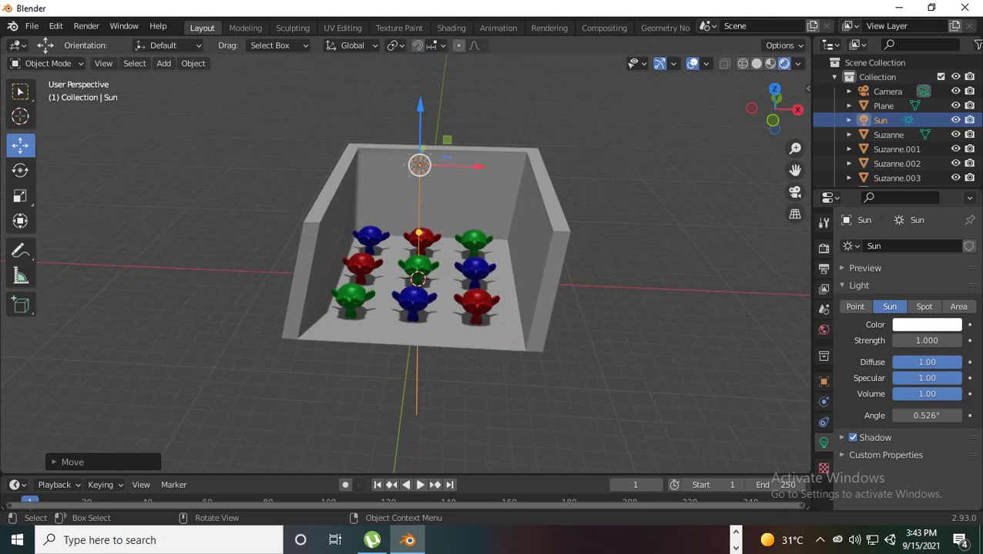
scroll(425, 309, up, 2)
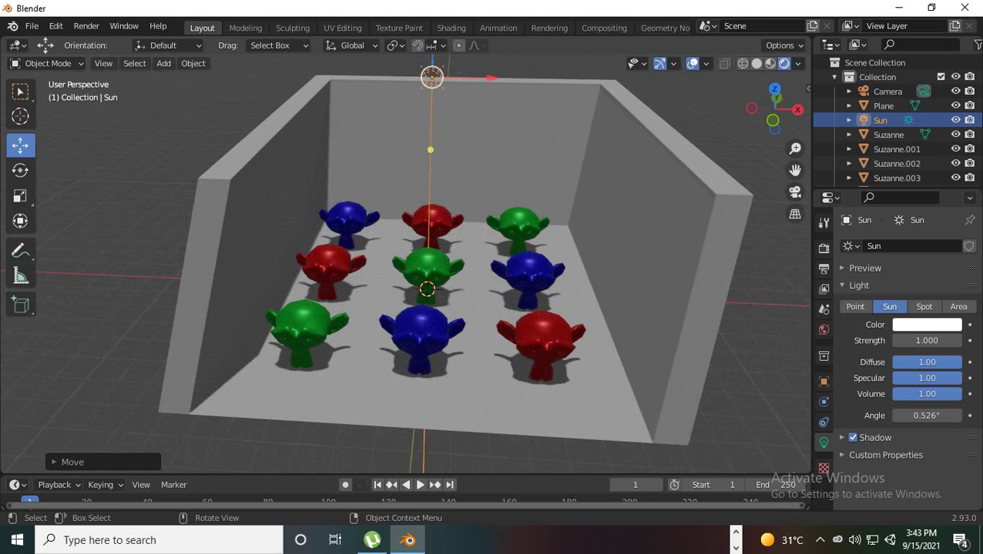
middle_drag(425, 308, 425, 327)
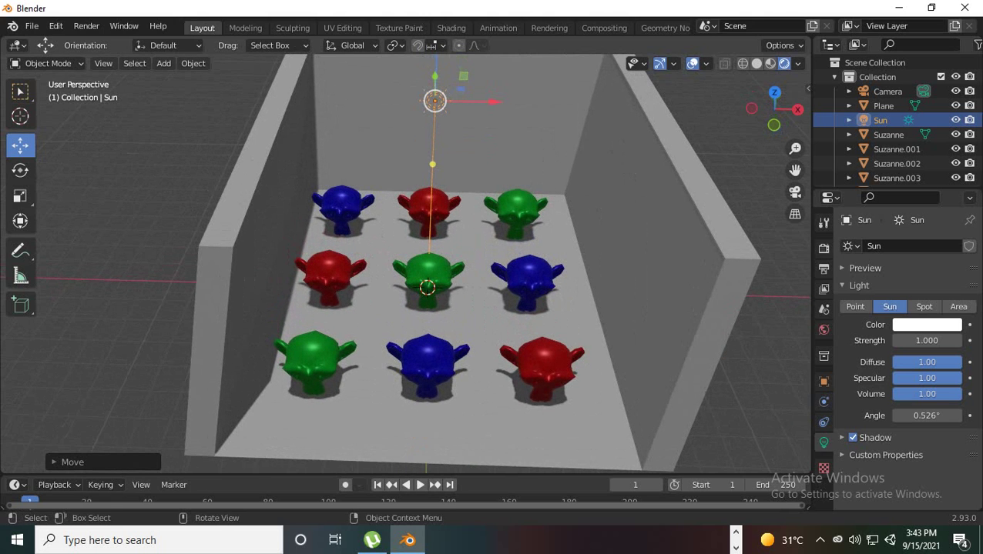
scroll(425, 308, down, 3)
mouse_move(425, 308)
middle_down()
mouse_move(462, 292)
mouse_move(428, 312)
middle_up()
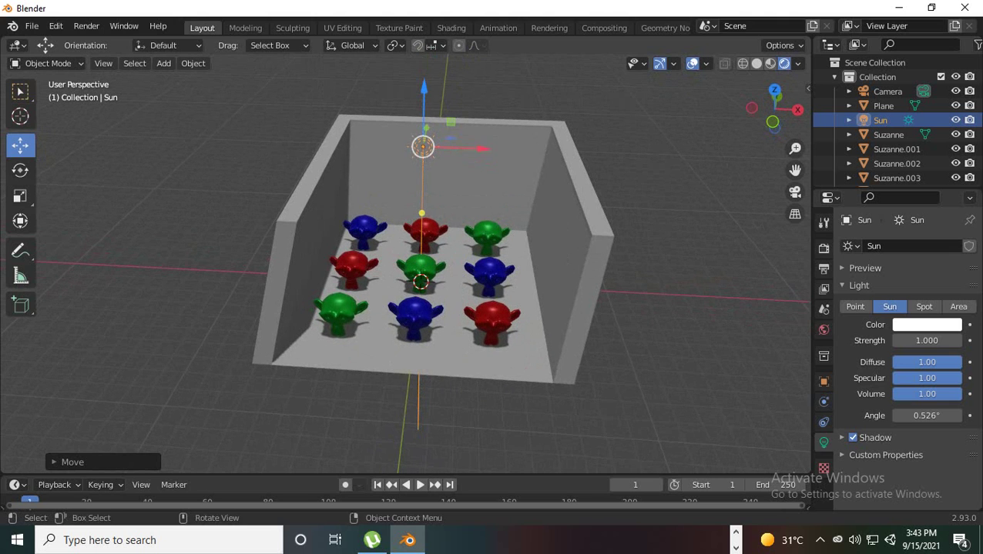
key(g)
key(z)
key(1)
key(Return)
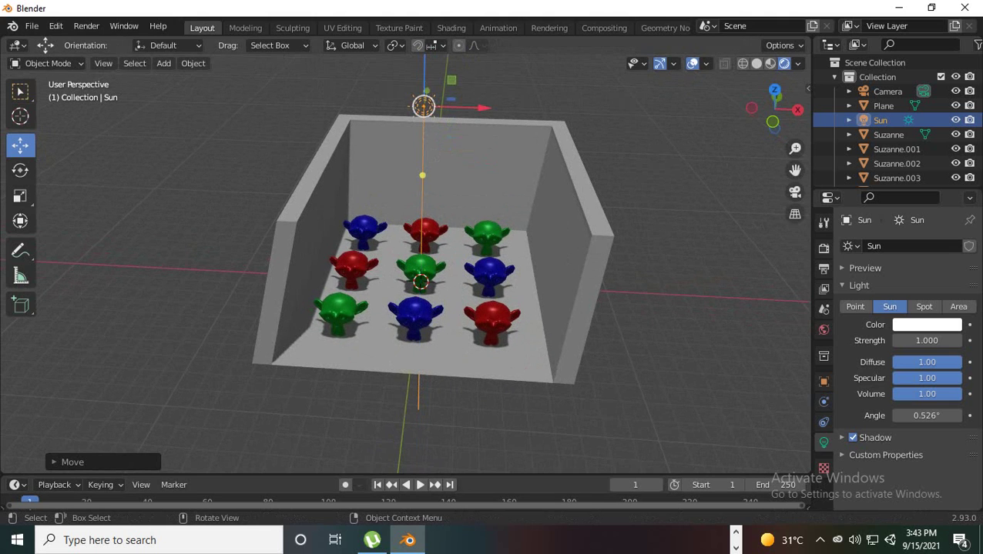
Step: Move the sun light along the positive global X axis to outside the room's right wall, keeping it selected
key(g)
key(x)
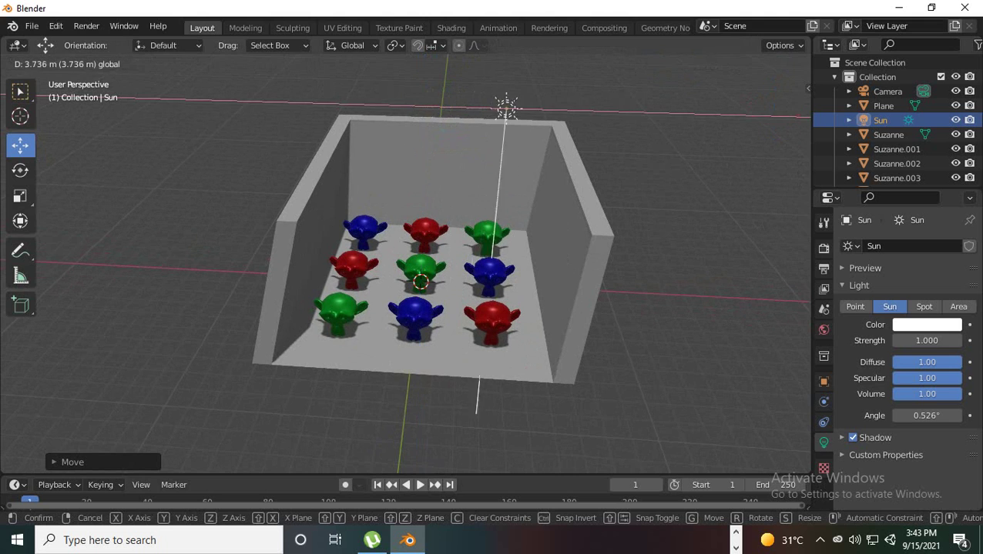
key(Return)
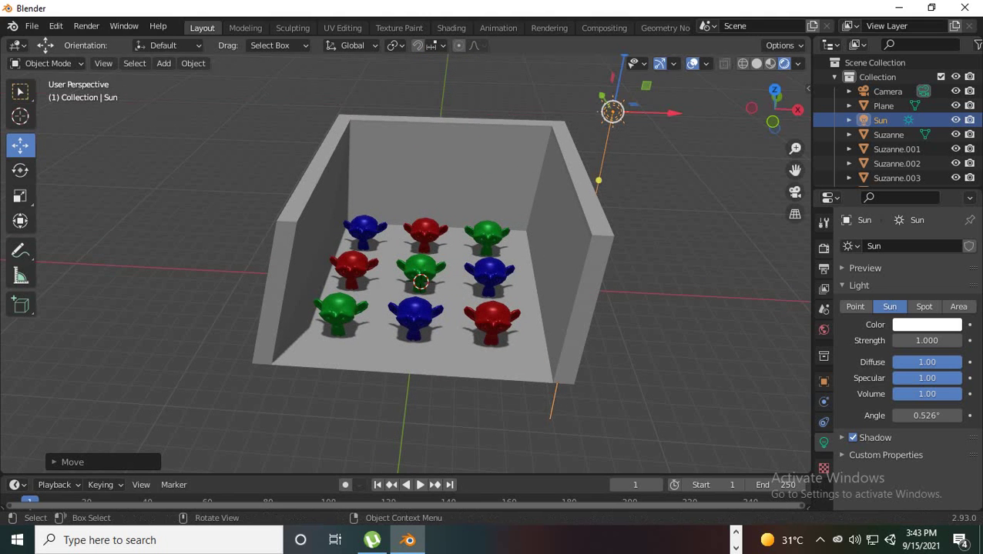
key(g)
key(x)
key(Return)
key(alt+a)
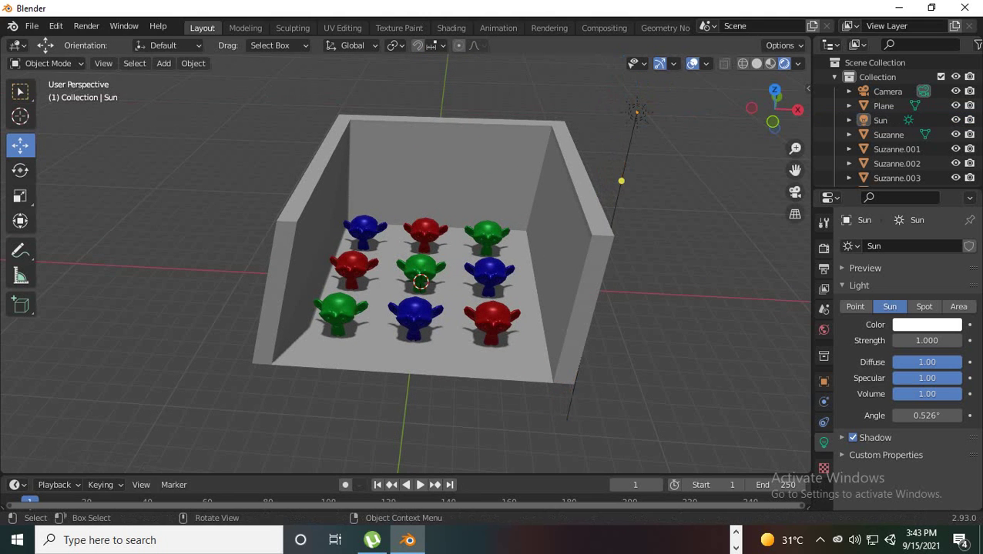
key(ctrl+z)
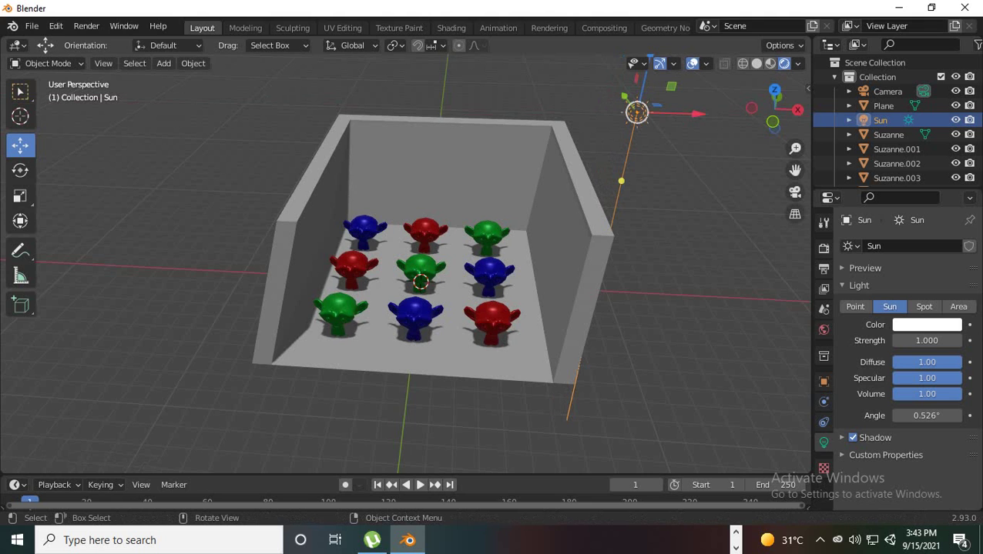
scroll(409, 269, down, 1)
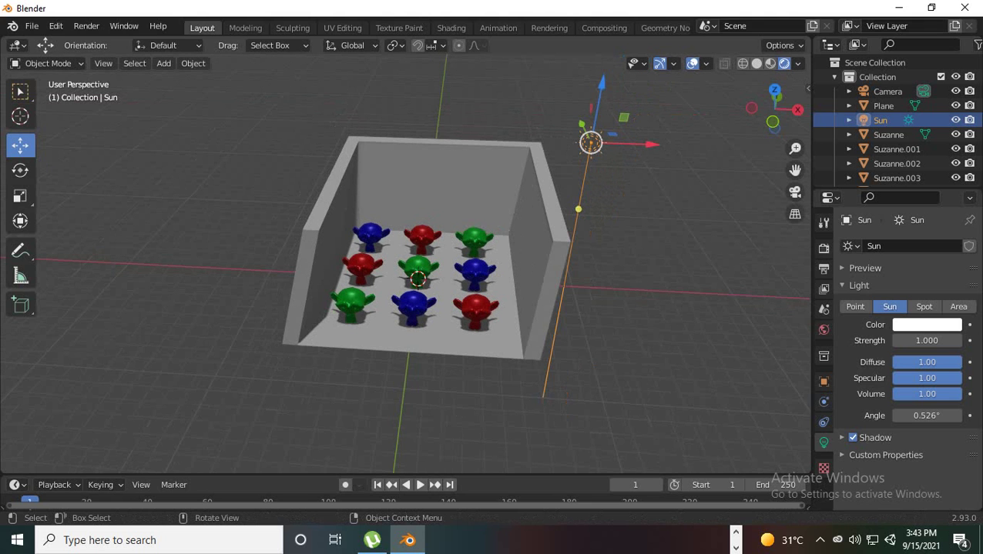
Step: Rotate the sun light so its beam points down into the room at the centre monkey head
click(20, 170)
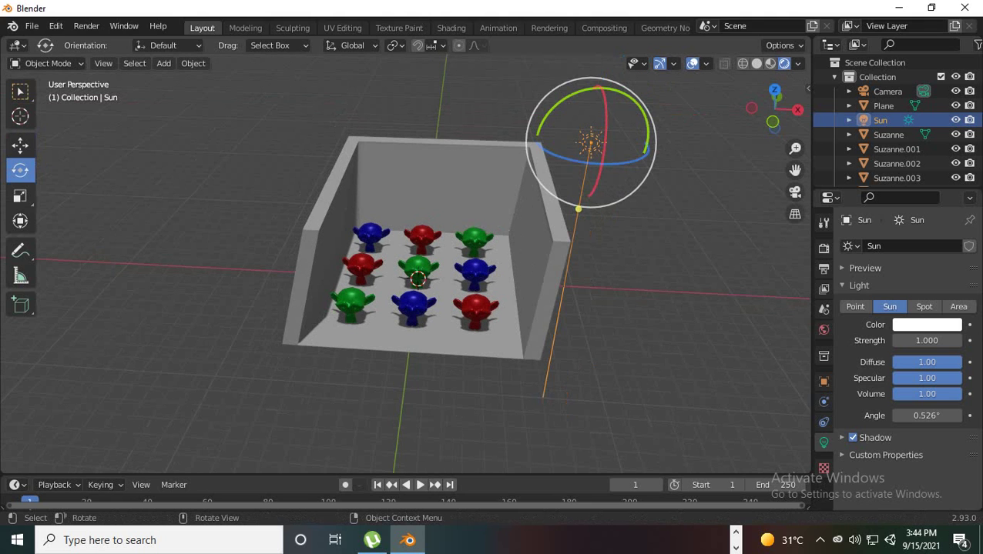
drag(630, 101, 701, 136)
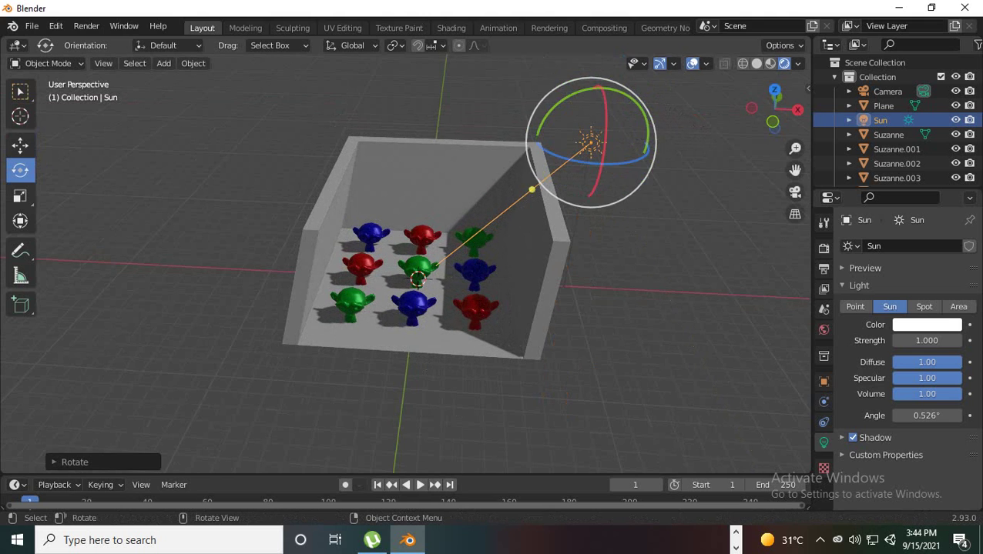
scroll(701, 137, up, 3)
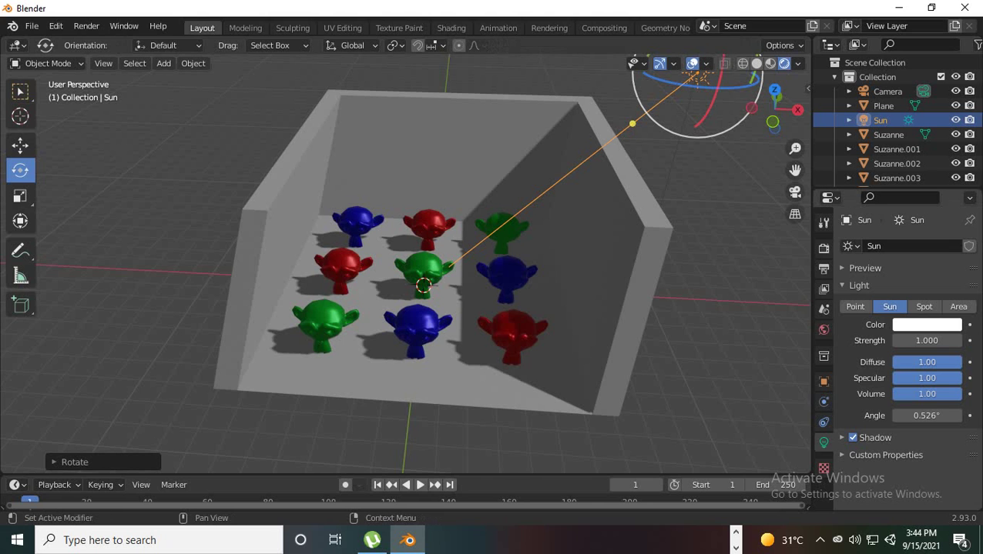
Step: Tint the sun light a very pale pink and raise its strength to 3.320
click(927, 325)
drag(878, 218, 891, 186)
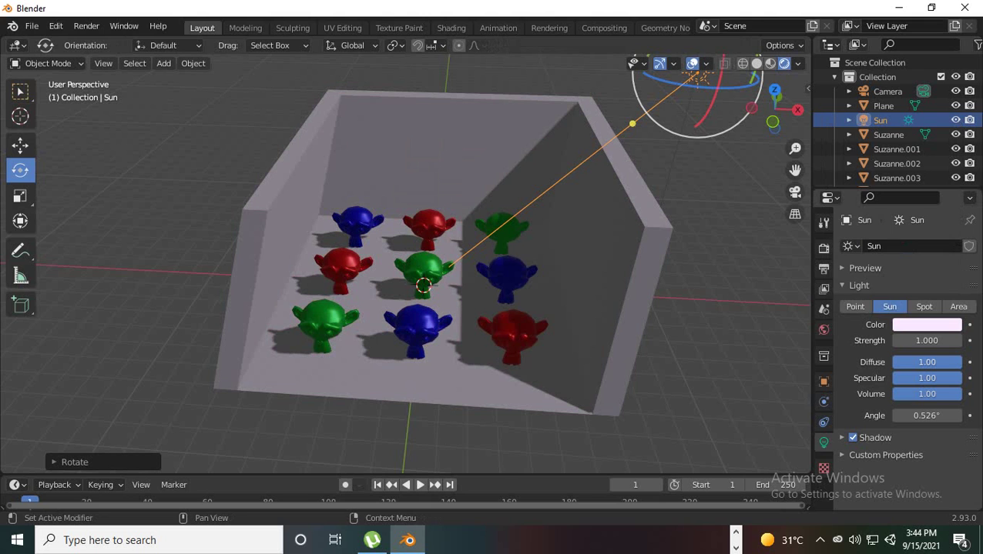
drag(917, 340, 982, 340)
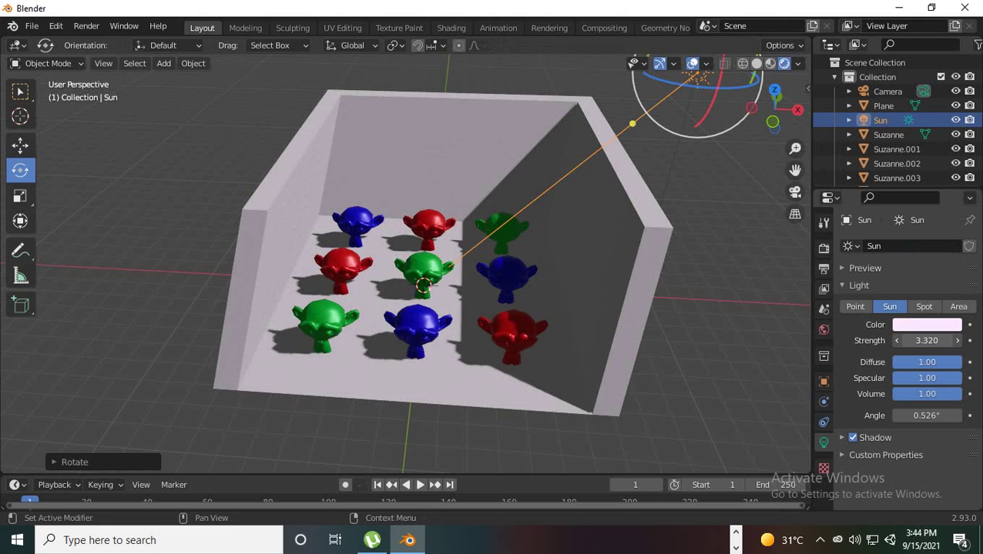
Step: Set the sun light's strength to 1
click(926, 341)
text(3.32)
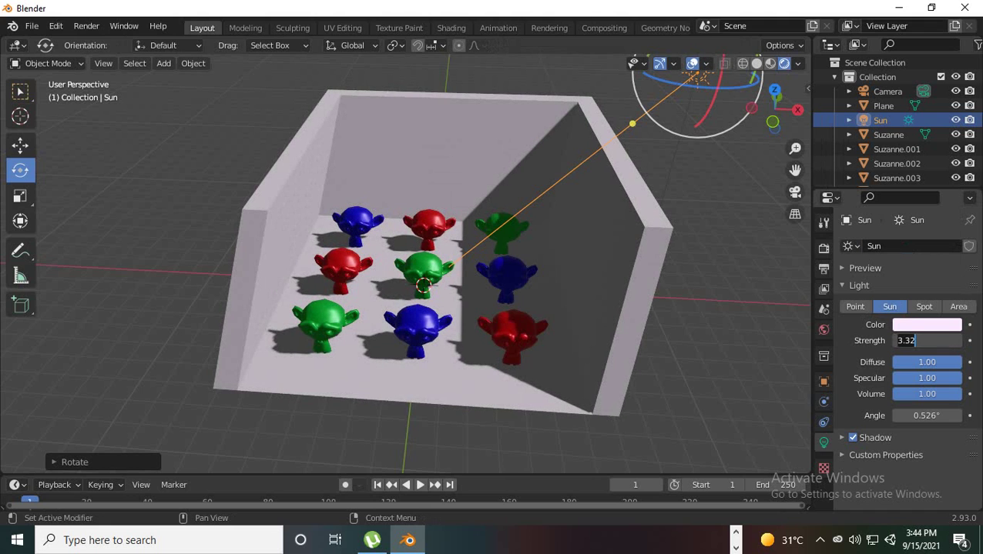
key(BackSpace)
key(BackSpace)
key(BackSpace)
key(BackSpace)
text(1)
key(Return)
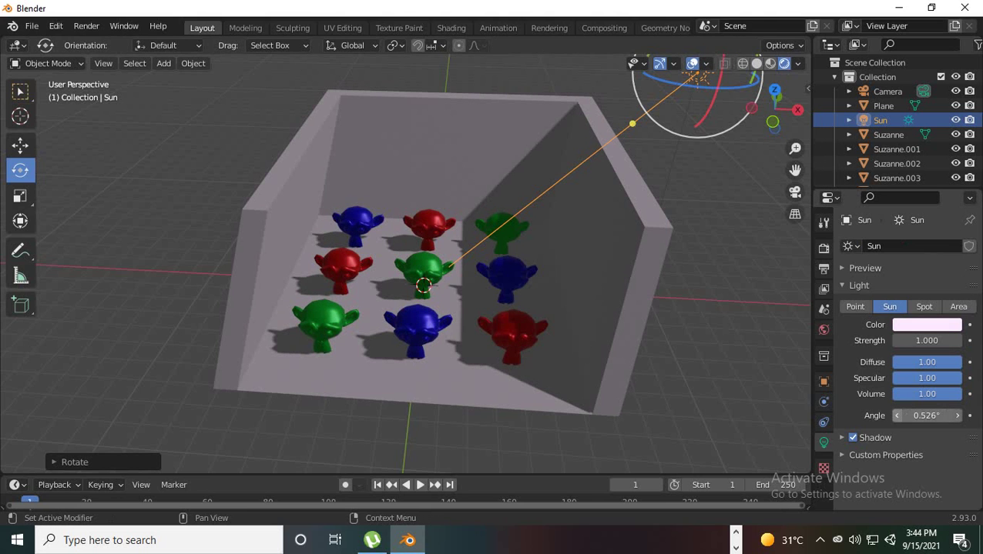
Step: Set the sun light's angle to about 8.73° and switch its shadow off and back on
drag(925, 416, 895, 416)
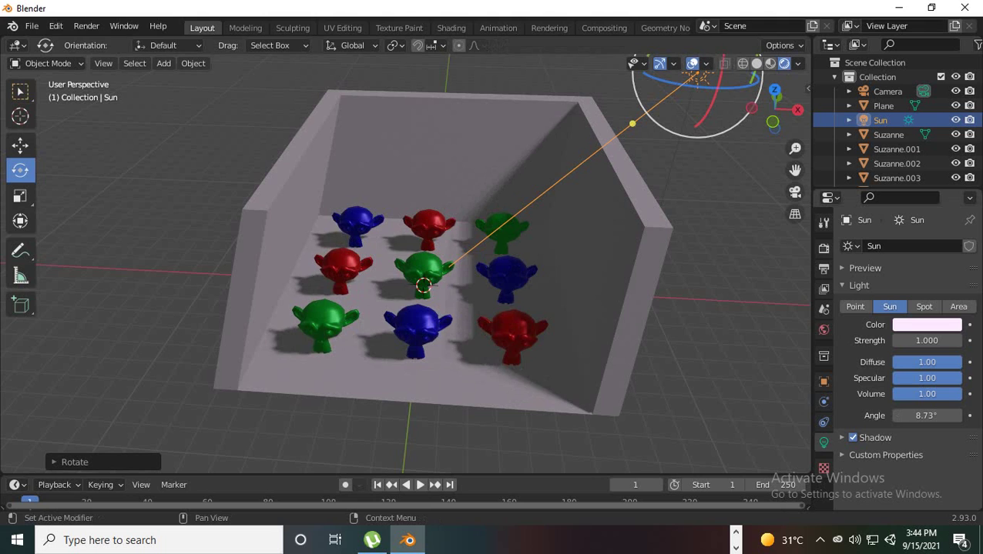
click(853, 438)
click(852, 438)
click(853, 438)
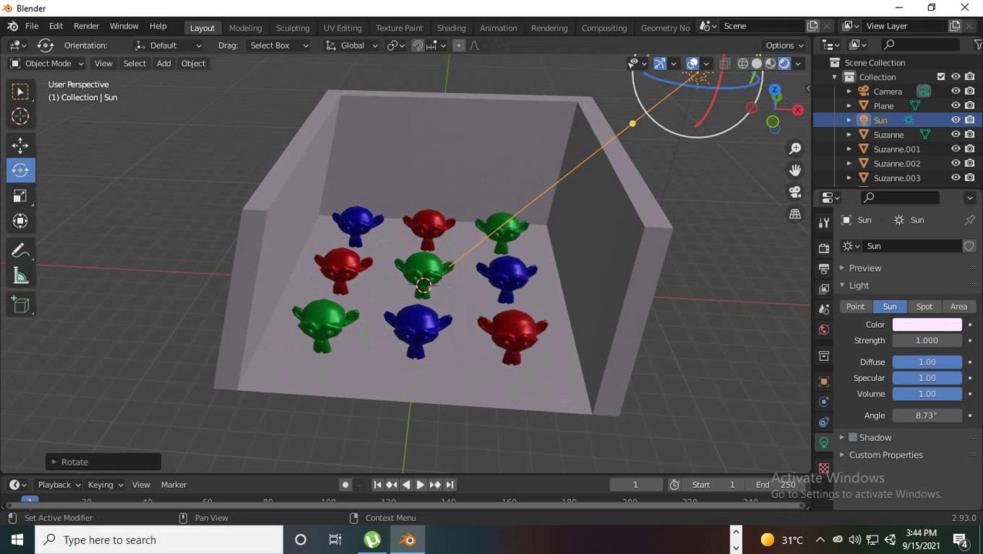
click(852, 438)
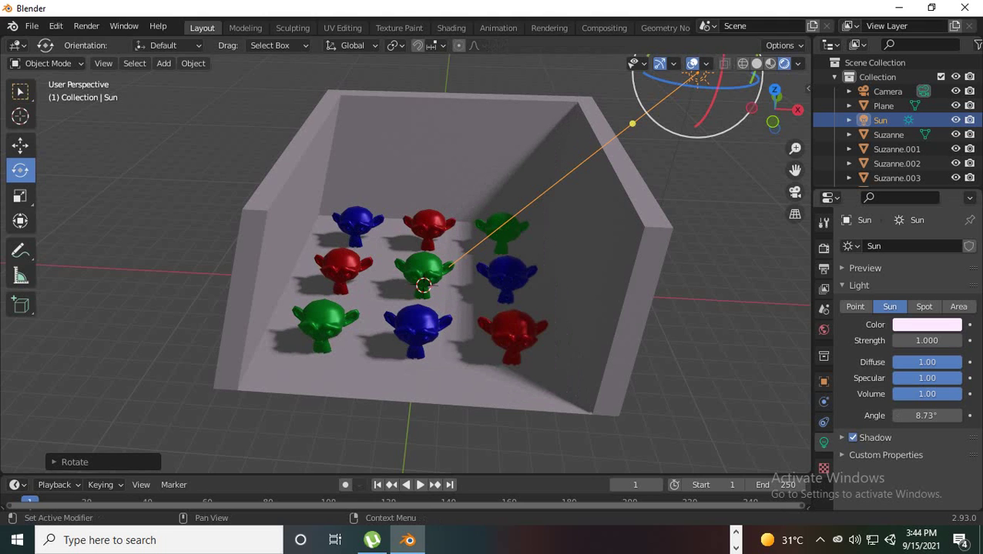
Step: Delete the sun light and add a spot light at the centre monkey head
scroll(406, 264, down, 3)
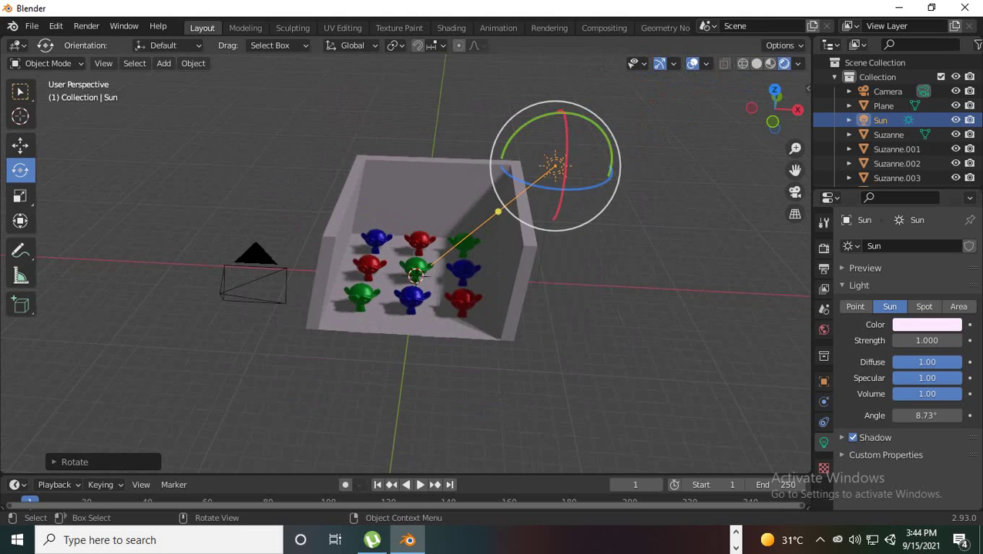
scroll(406, 263, up, 1)
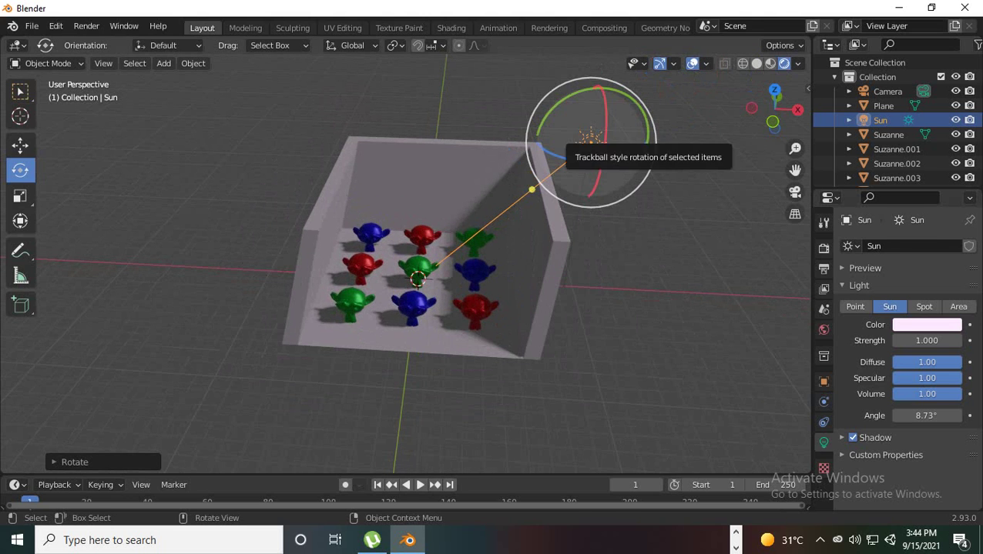
key(Delete)
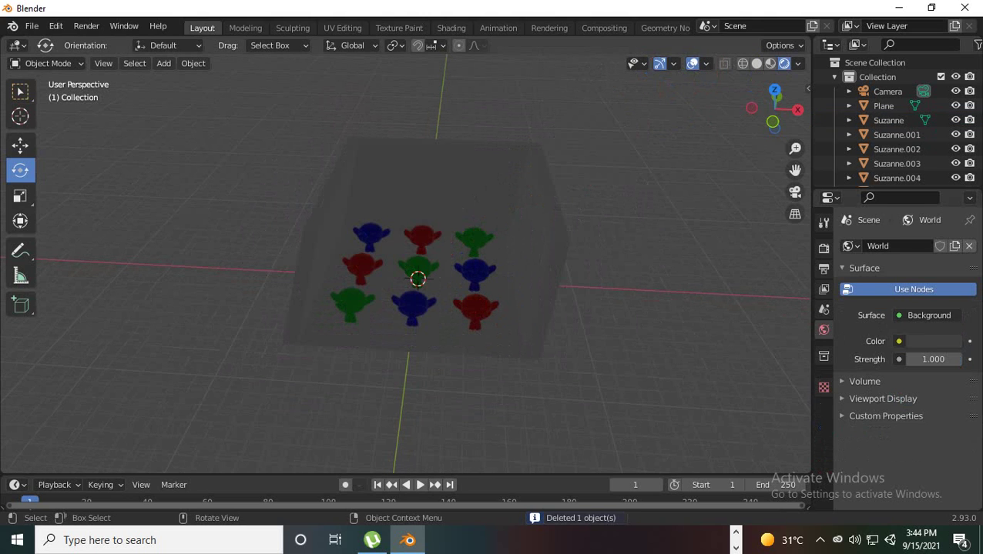
key(shift+a)
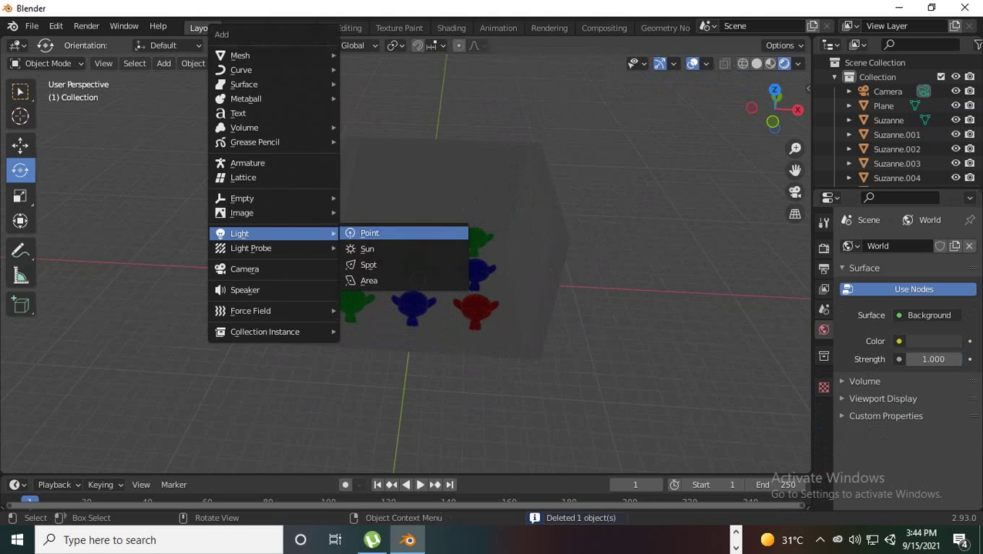
click(368, 265)
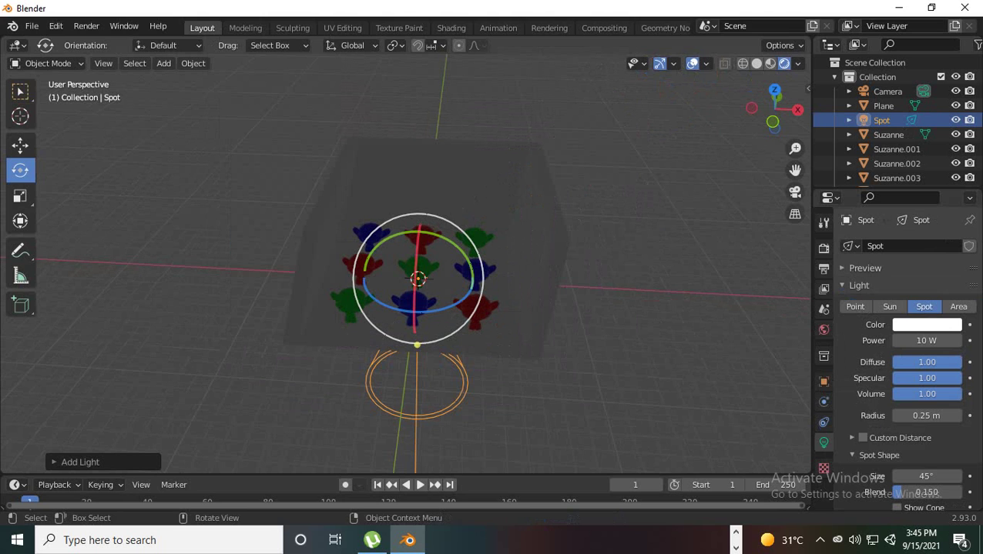
Step: Raise the spot light along the global Z axis to above the room, directly over the centre monkey head
click(20, 145)
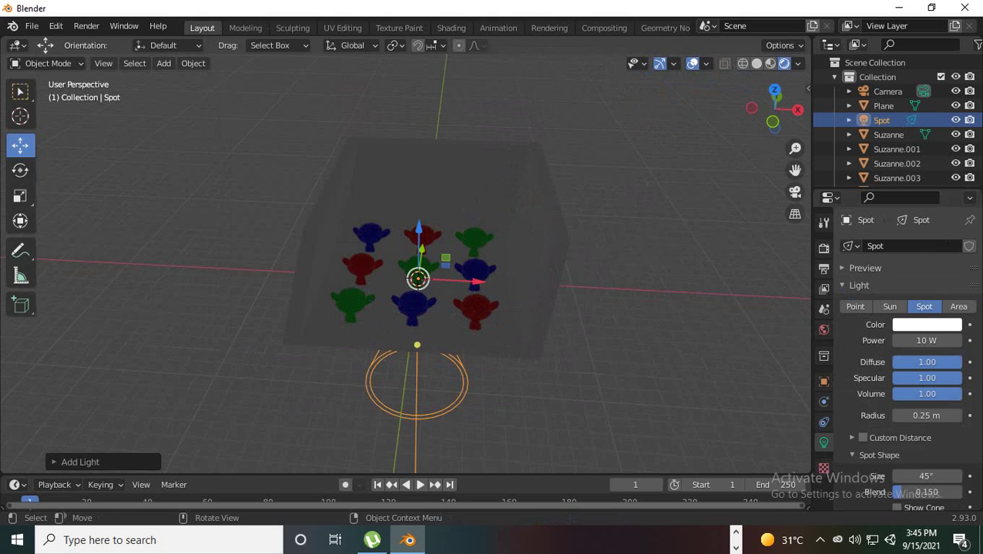
drag(418, 228, 420, 67)
drag(419, 118, 420, 118)
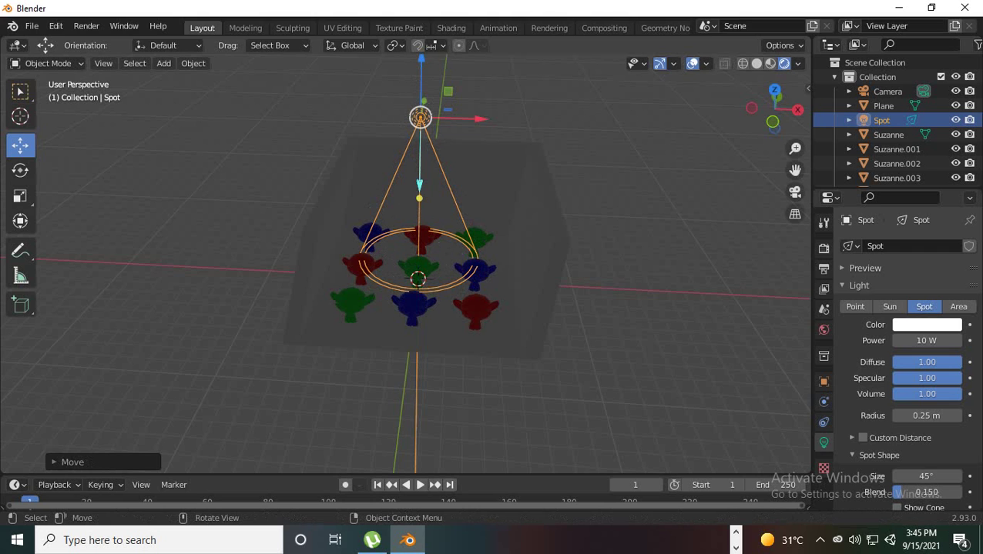
Step: Set the spot light's power to 100 W
scroll(420, 261, up, 3)
click(916, 340)
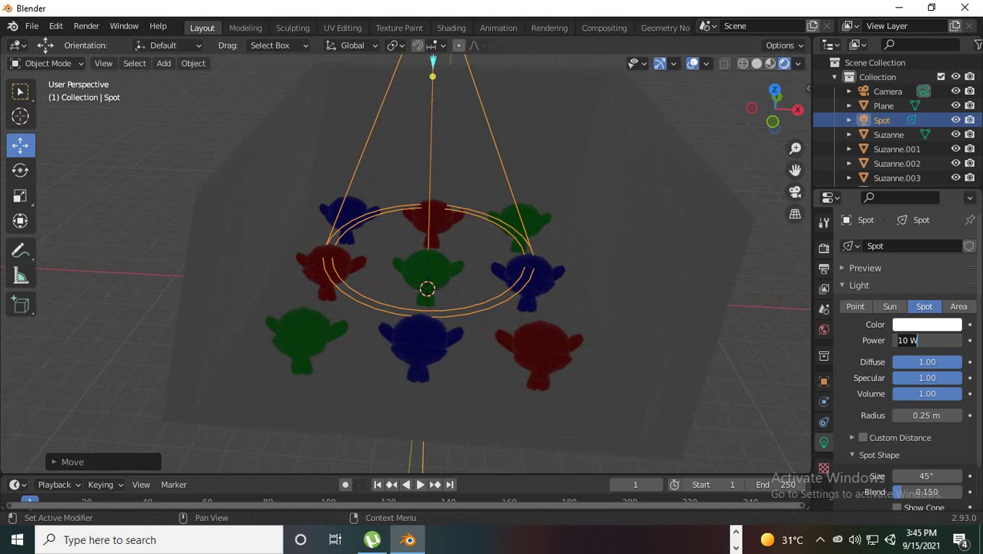
text(100)
key(Return)
scroll(419, 277, down, 2)
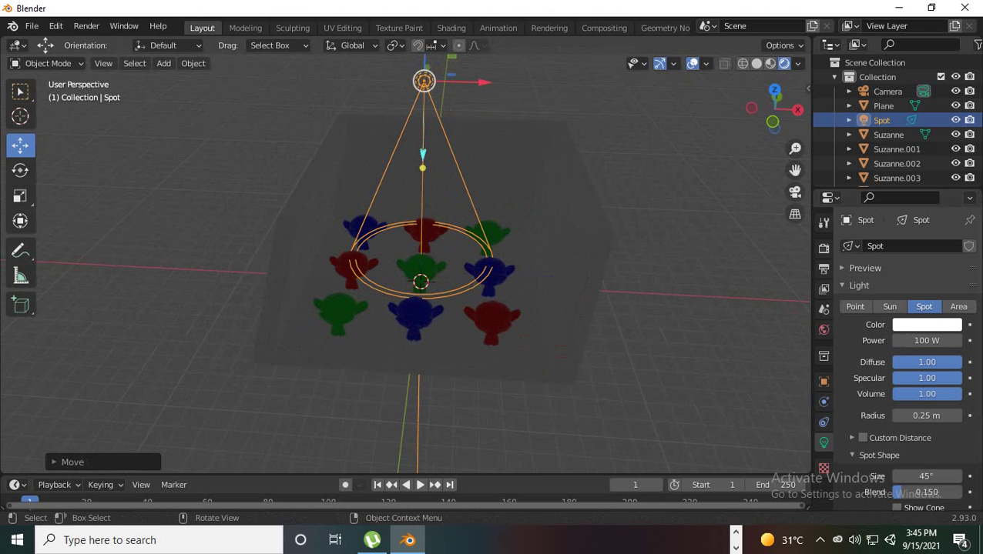
Step: Set the spot light's power to 1000 W
click(924, 341)
text(1000)
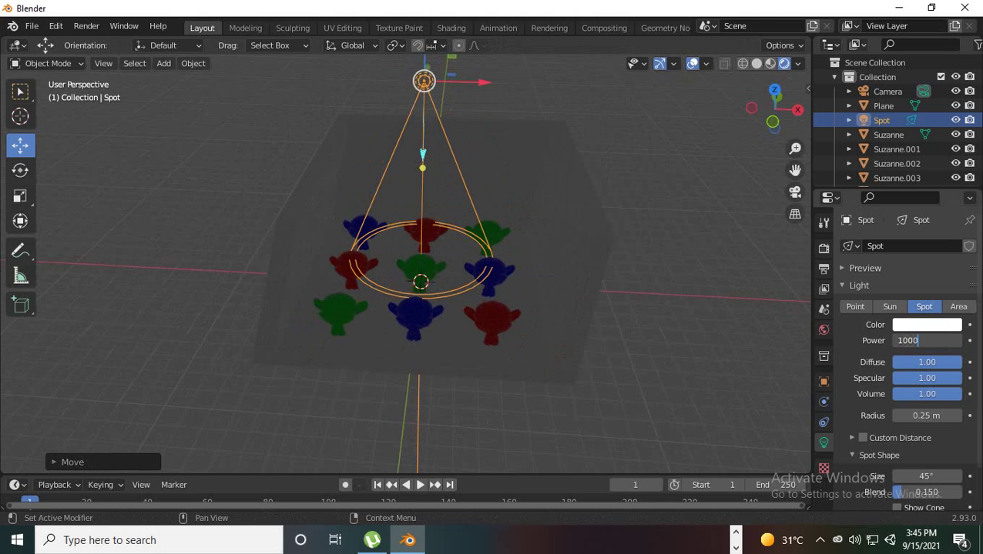
key(Return)
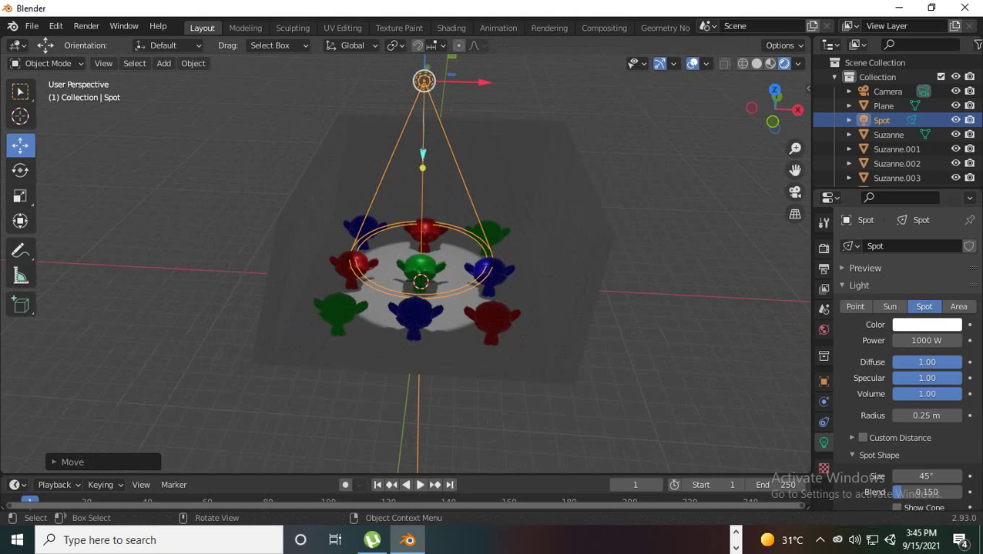
Step: Widen the spot light's cone to about 73° so it covers all nine monkey heads
scroll(419, 277, up, 2)
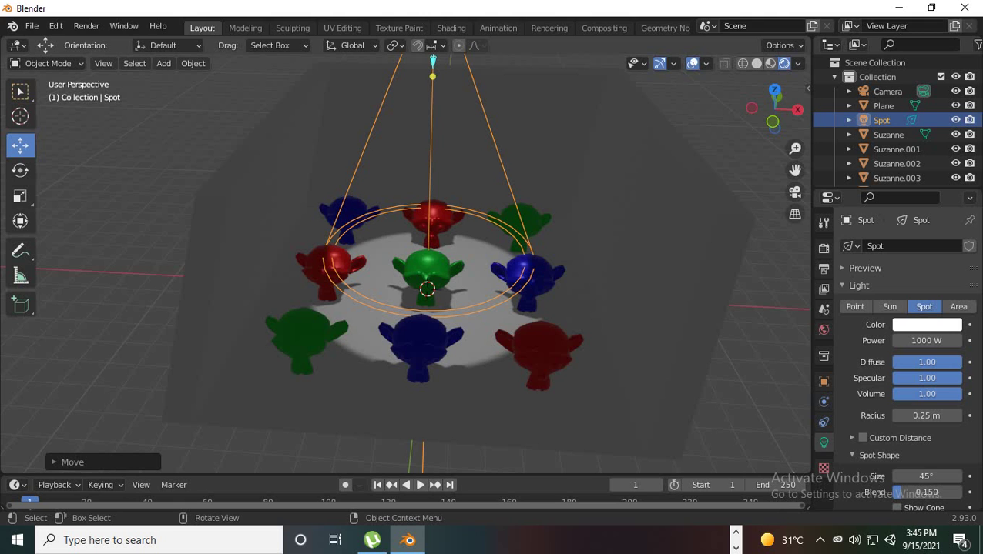
scroll(424, 285, down, 1)
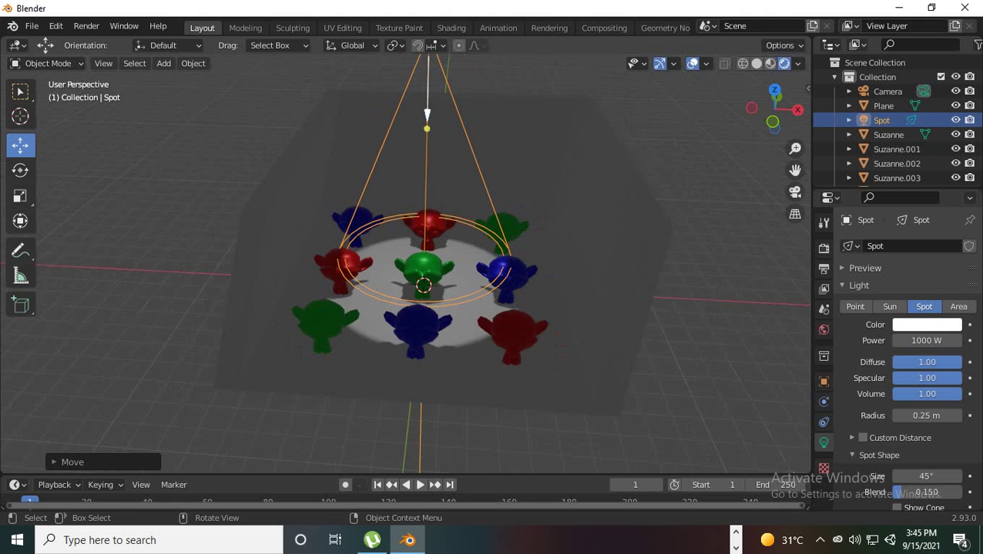
drag(510, 254, 566, 246)
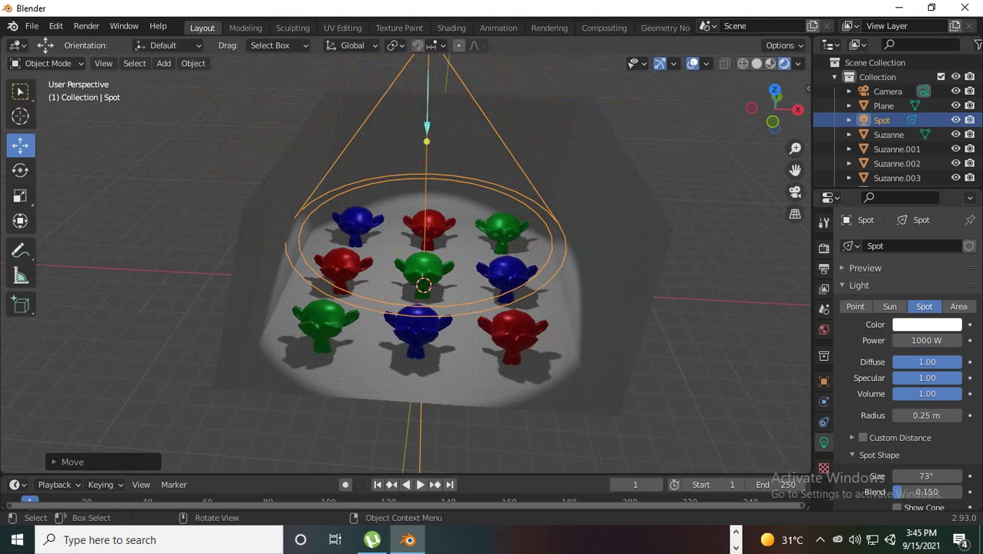
Step: Move the spot light along the positive global X axis and rotate it back towards the centre monkey head
scroll(415, 269, down, 3)
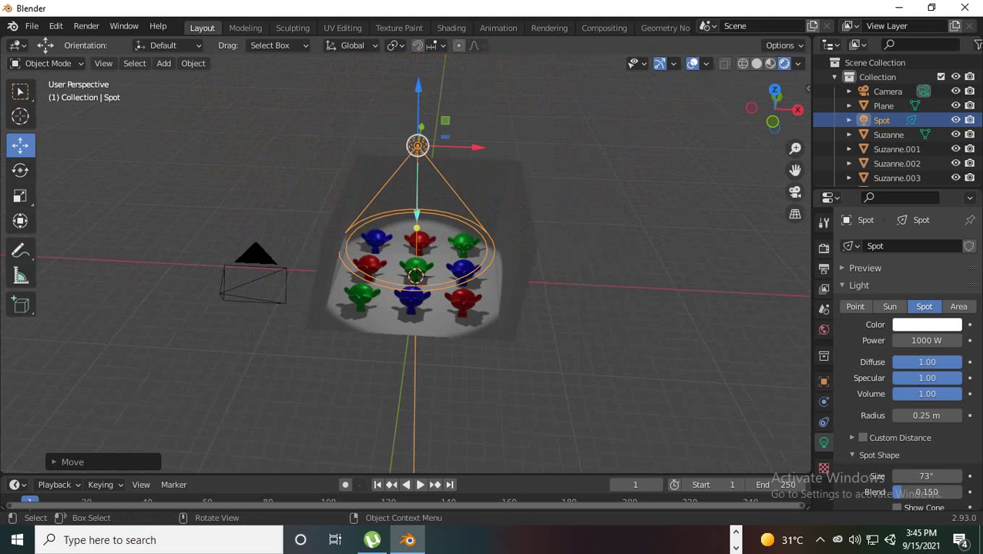
drag(472, 147, 533, 150)
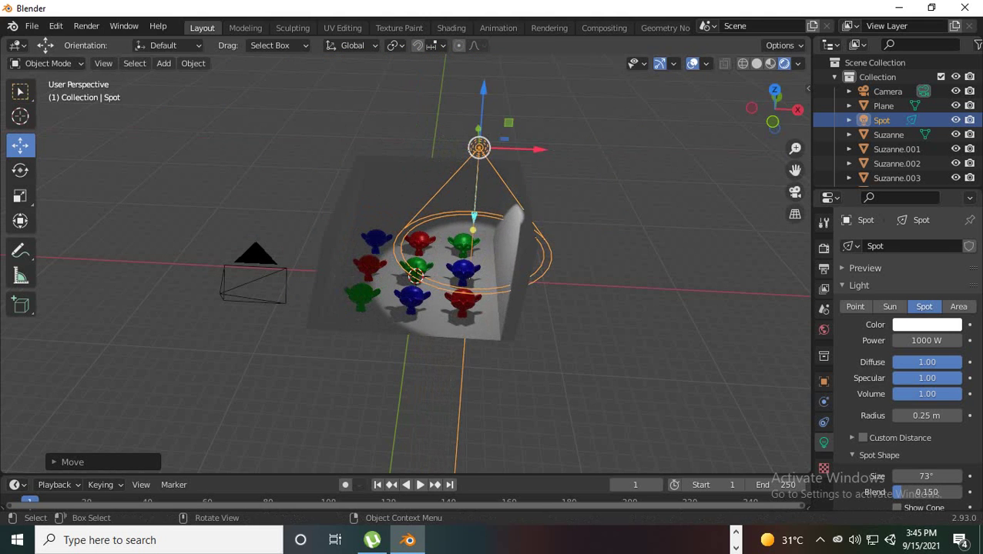
click(20, 170)
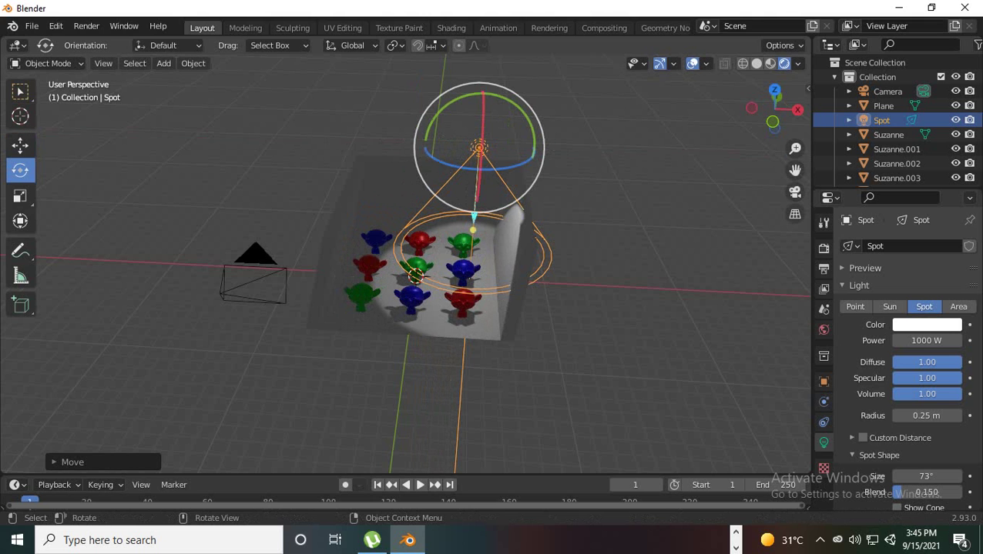
drag(531, 150, 541, 133)
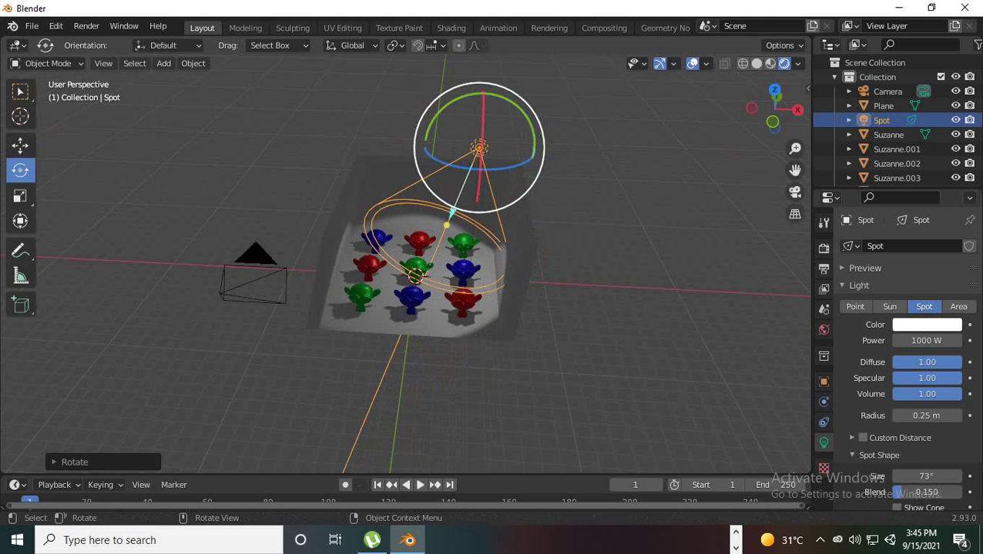
Step: Set the spot light's radius to about 1.71 m, its spot size to 87.6° and its blend to 0.579
scroll(541, 133, up, 2)
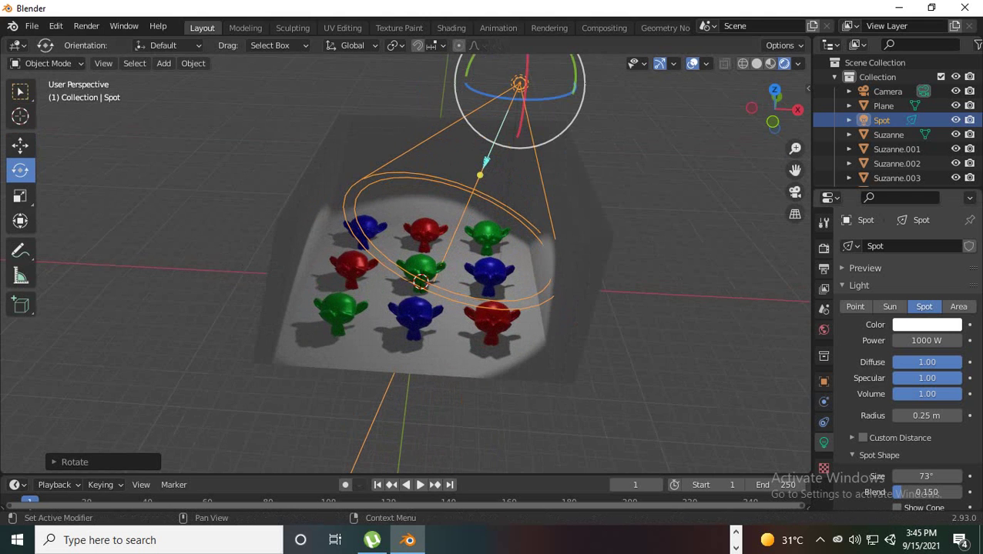
drag(926, 415, 959, 415)
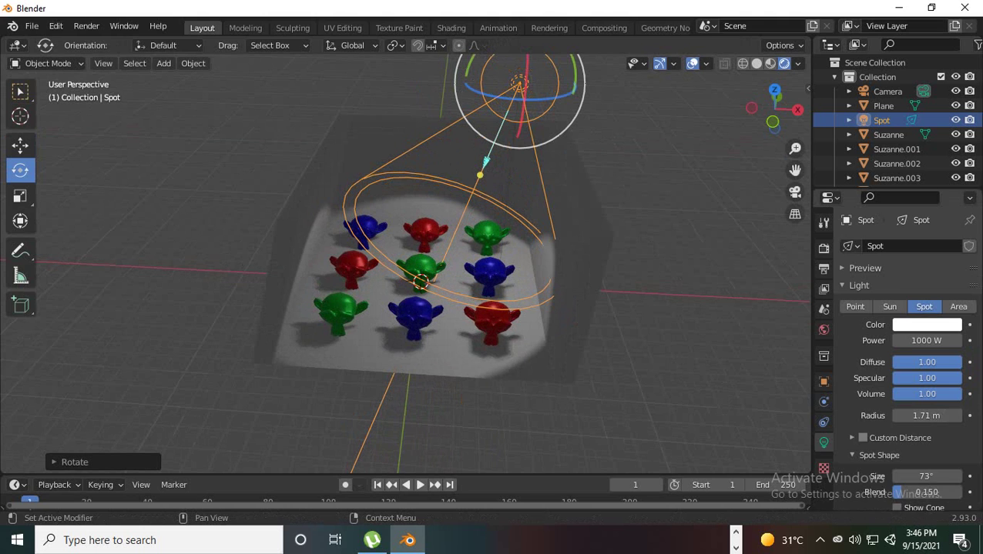
scroll(901, 347, down, 3)
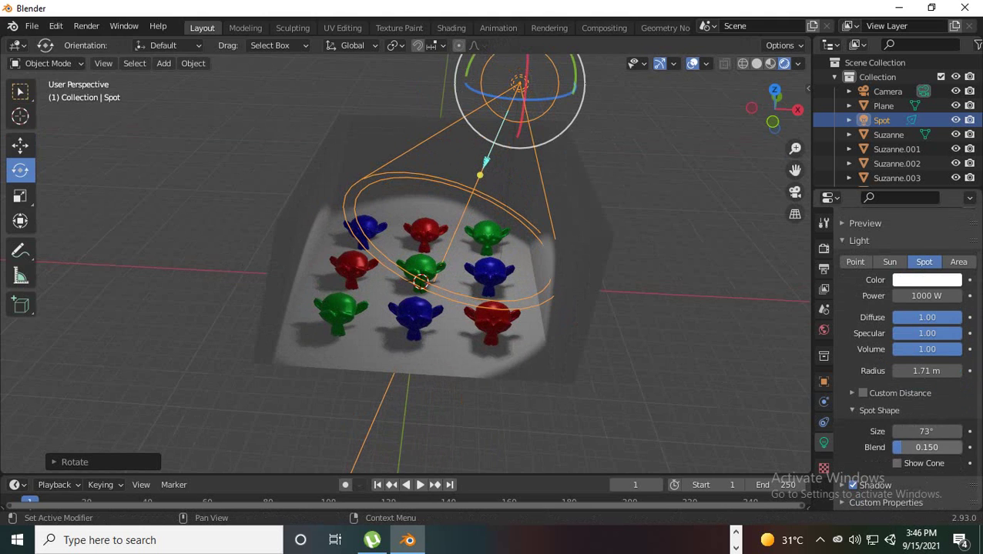
drag(926, 431, 951, 447)
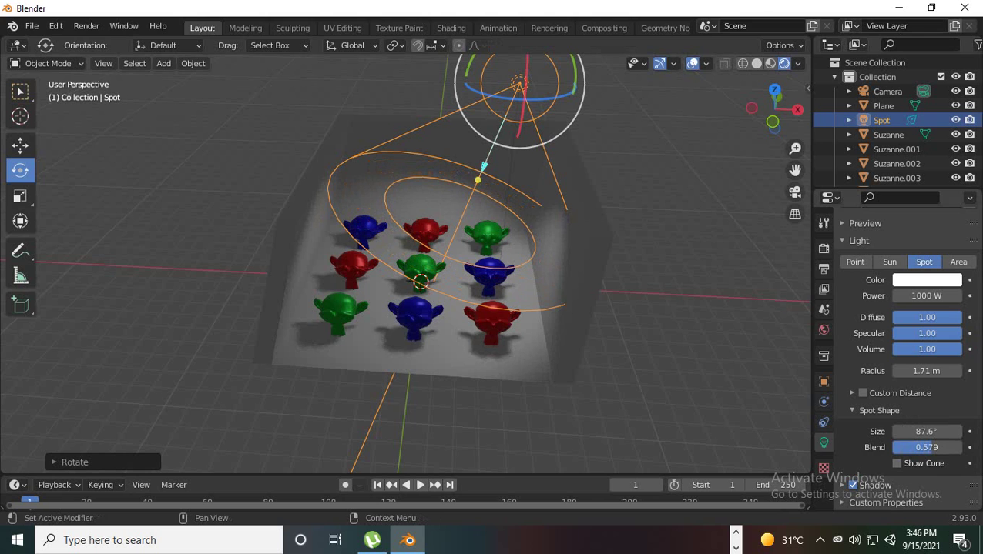
Step: Show and hide the spot light's cone, leaving it hidden, and turn off the light's shadow
click(896, 463)
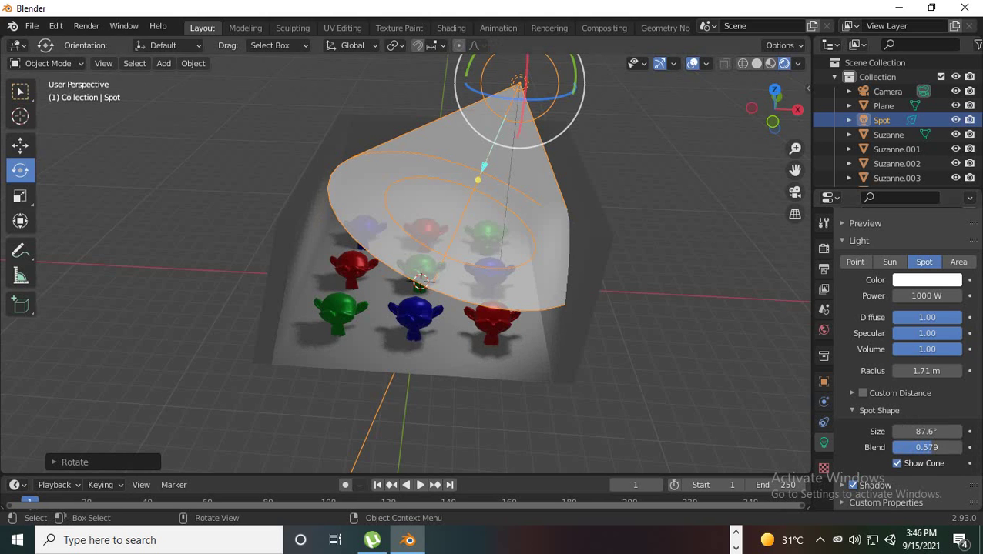
scroll(420, 277, down, 2)
click(896, 462)
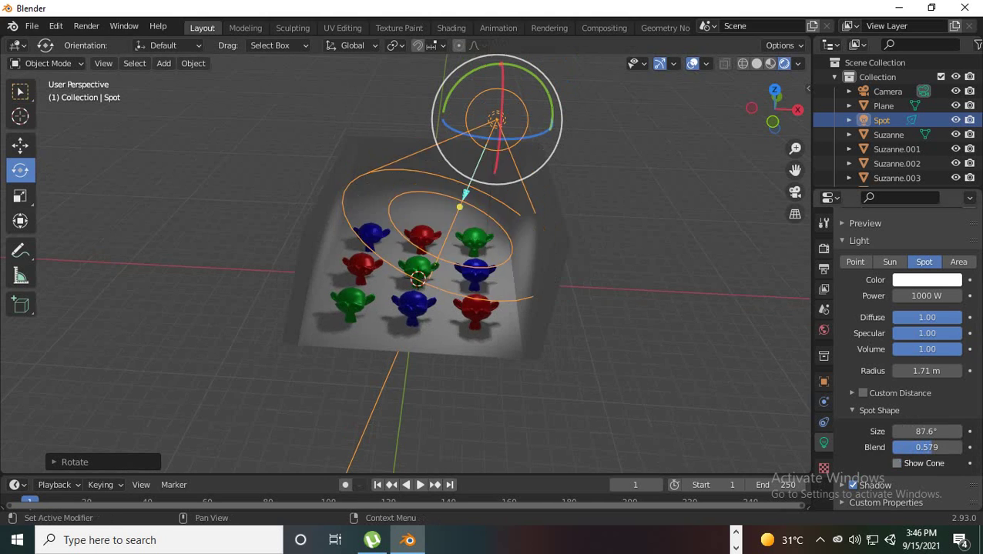
click(896, 463)
click(896, 463)
click(896, 463)
click(897, 463)
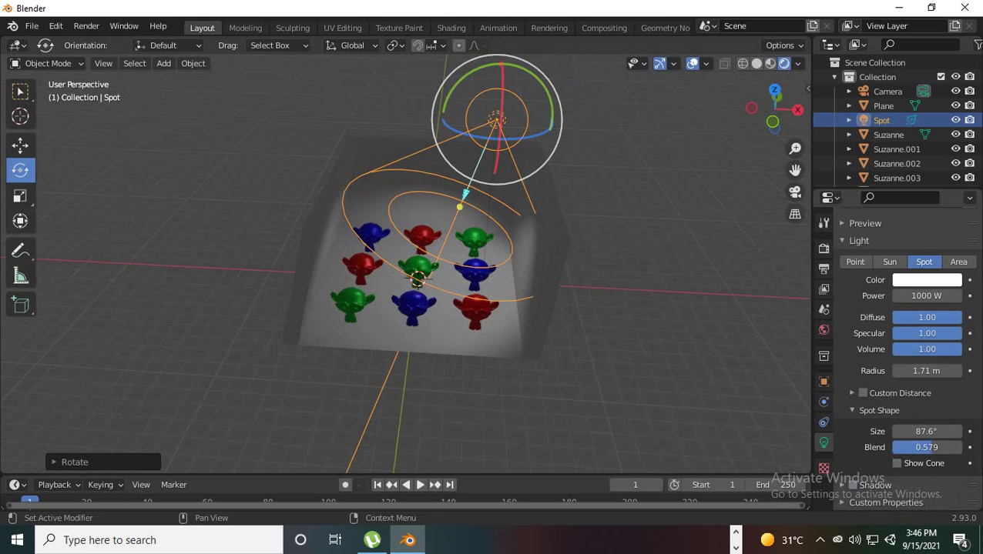
Step: Turn the spot light's shadow on, set its clip start to 7.65 m, and turn the shadow off again
click(875, 485)
scroll(894, 462, down, 3)
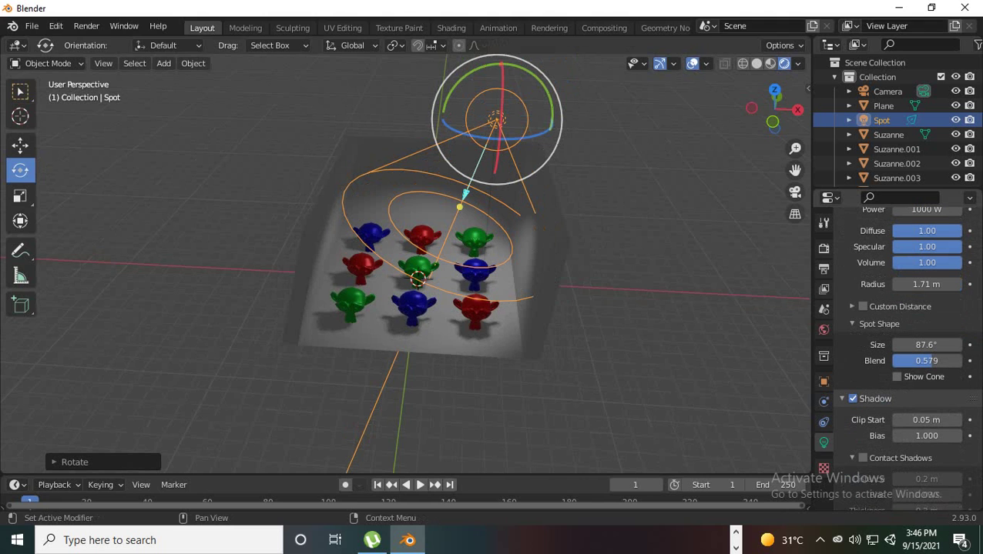
drag(926, 420, 966, 420)
scroll(924, 420, up, 3)
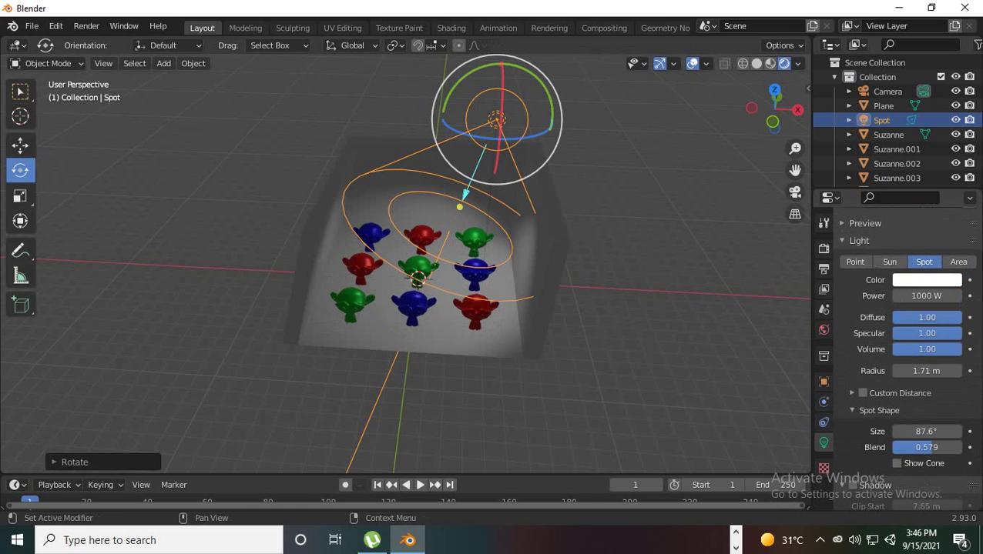
scroll(905, 354, up, 2)
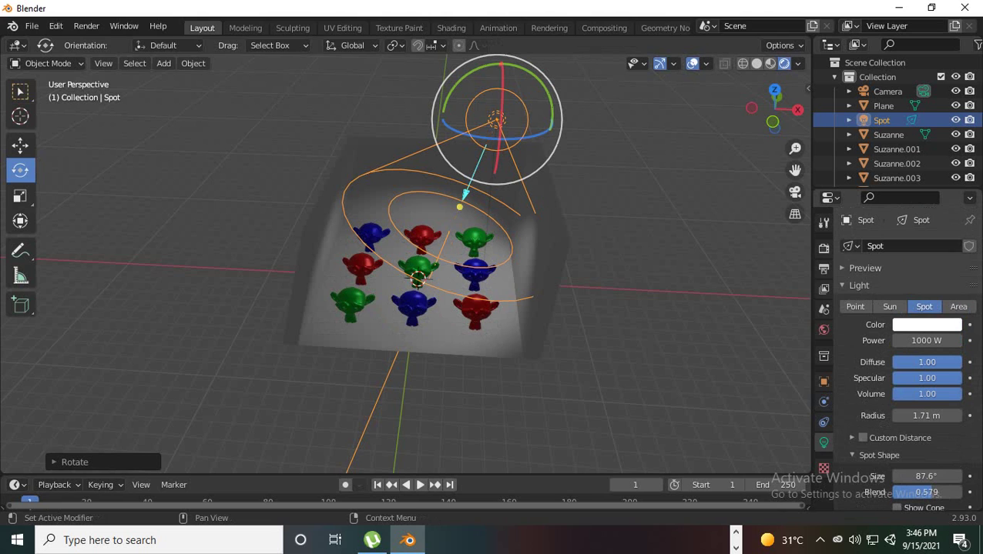
Step: Delete the spot light and add an area light at the 3D cursor
click(850, 246)
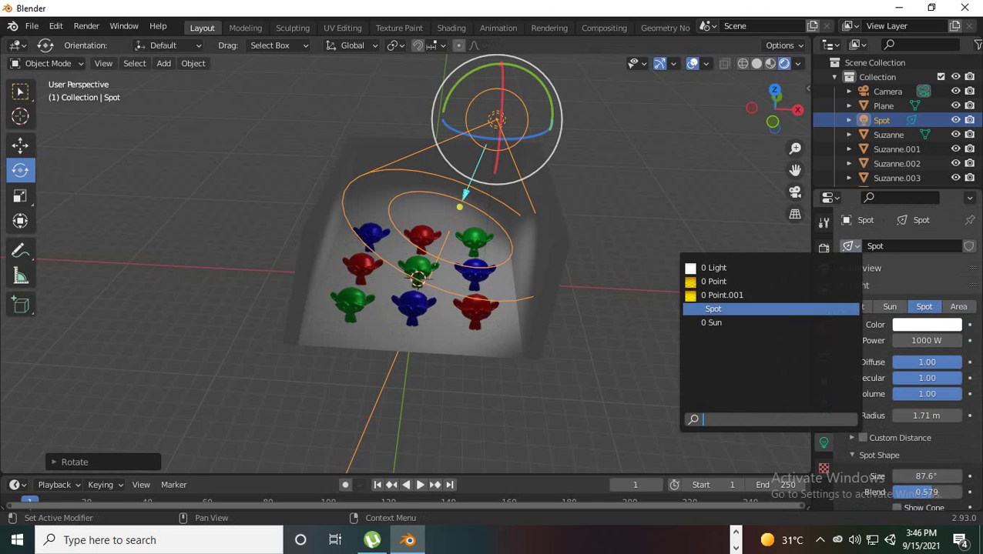
click(843, 285)
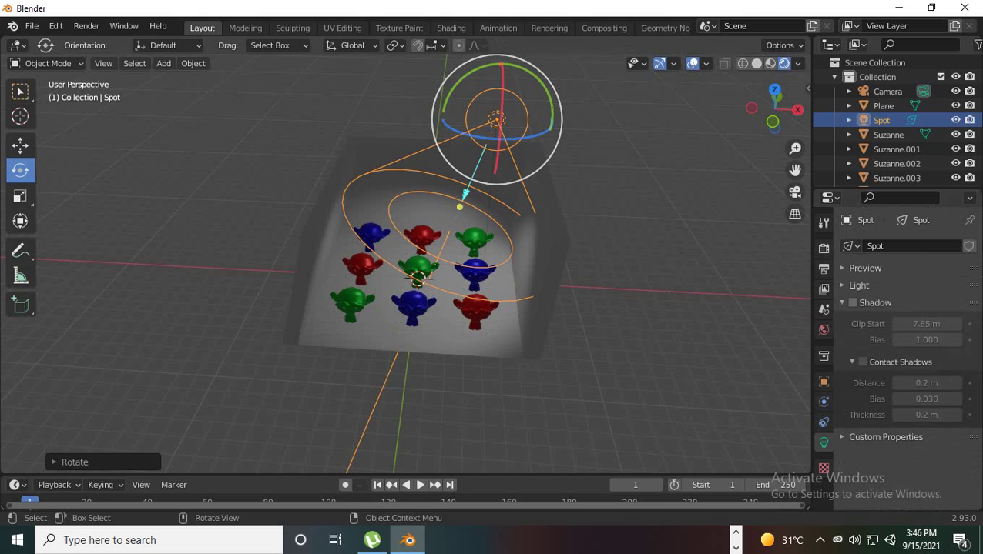
key(Delete)
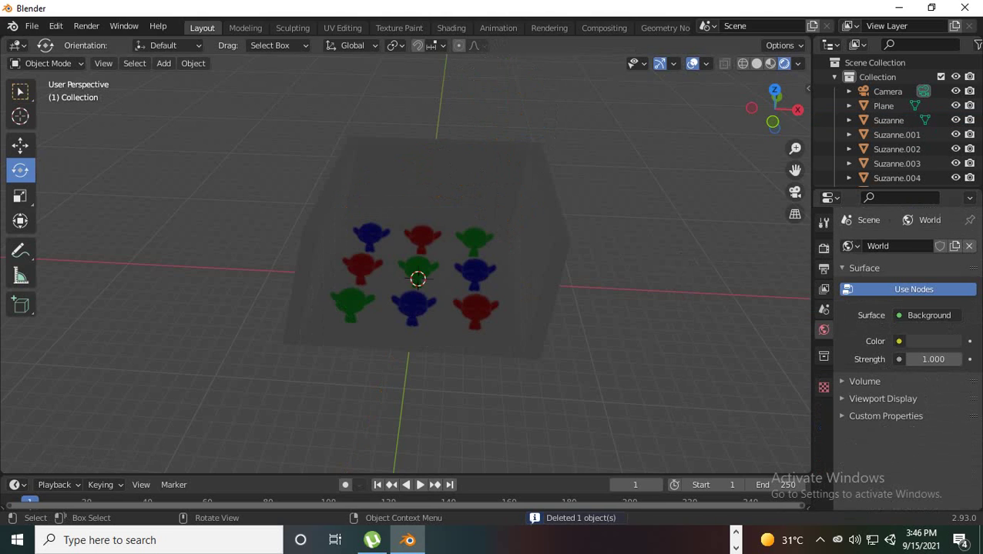
key(shift+a)
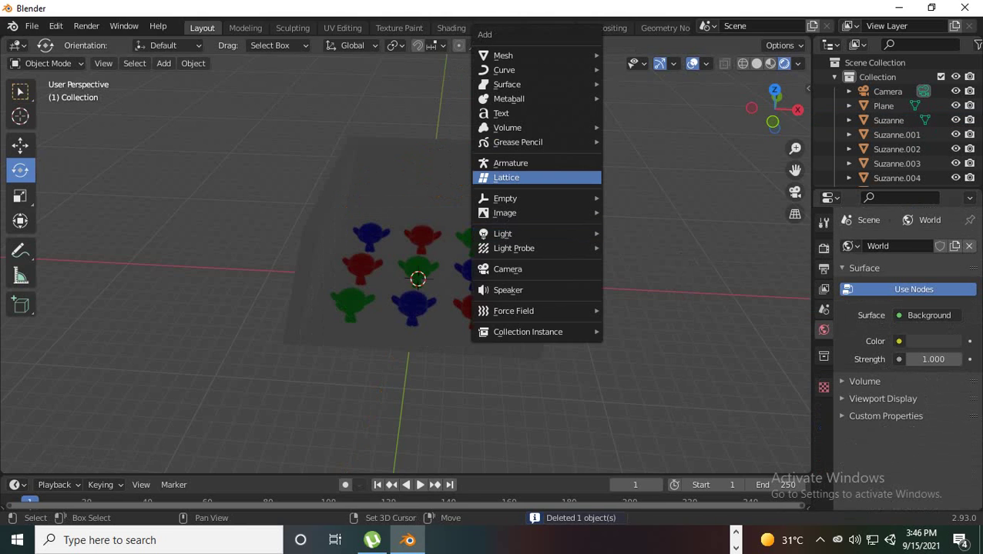
mouse_move(532, 212)
mouse_move(509, 234)
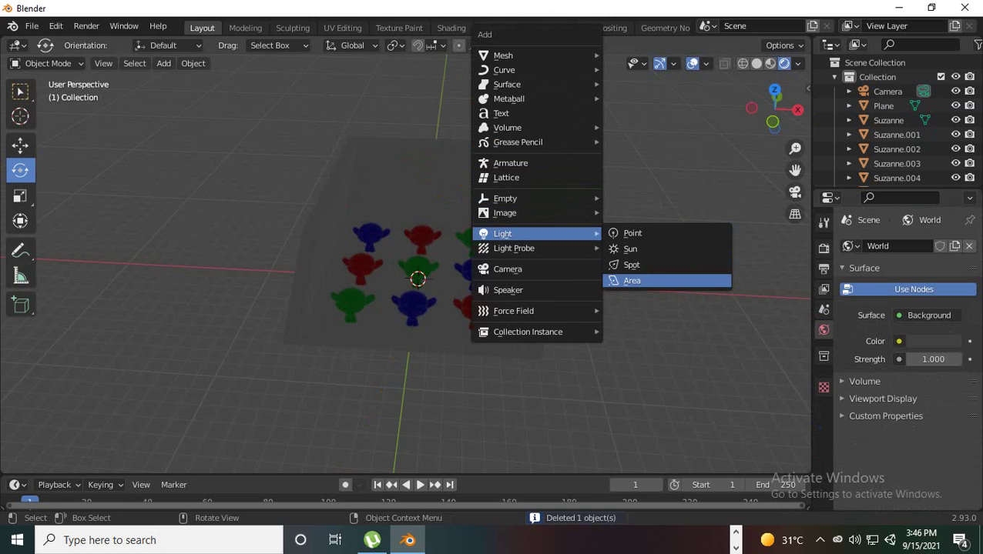
click(631, 281)
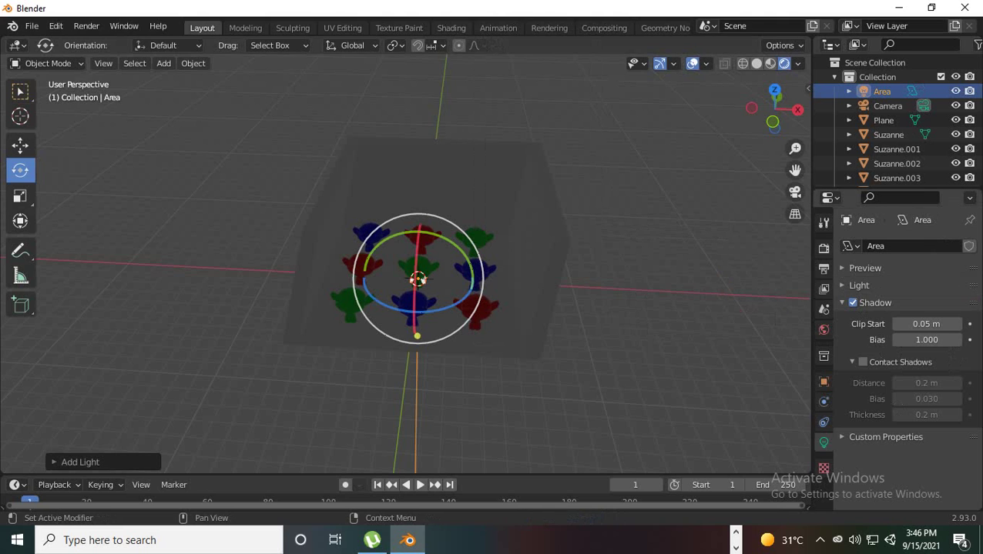
Step: Raise the area light along the global Z axis to about the top of the room's back wall
click(865, 268)
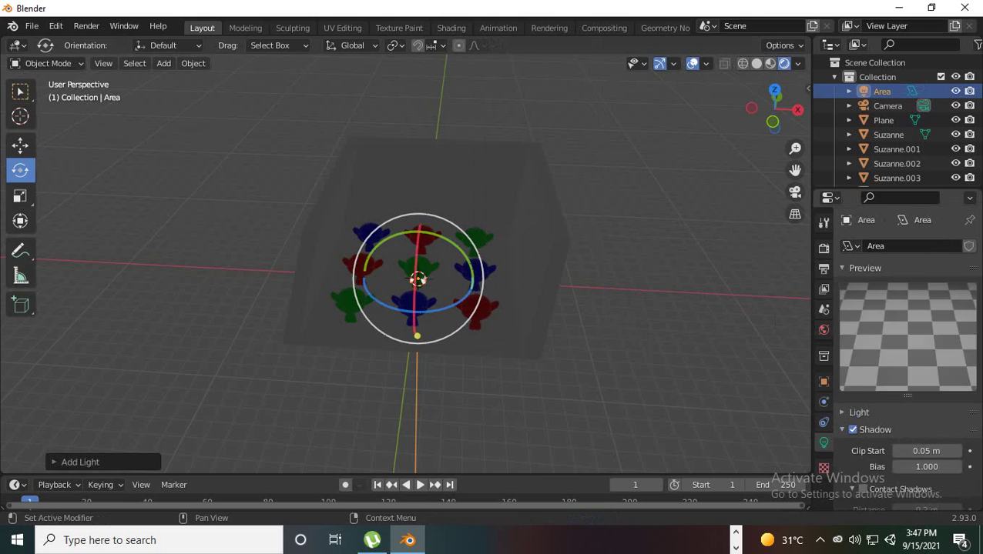
click(865, 268)
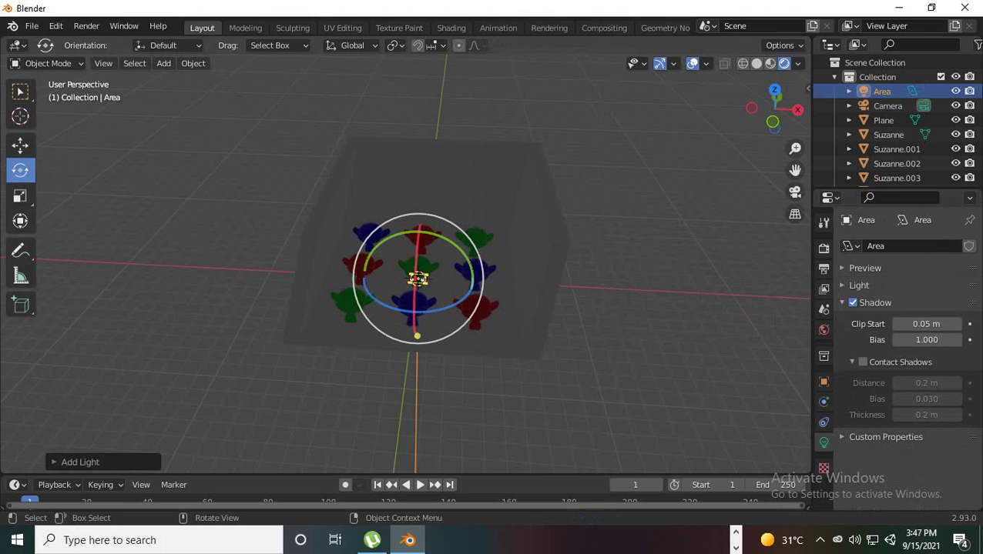
click(20, 146)
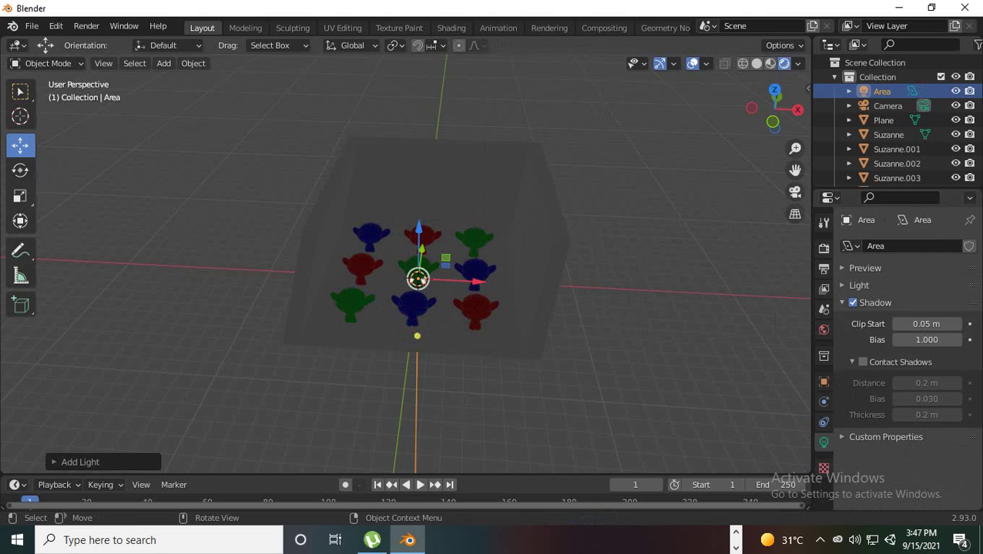
key(g)
key(z)
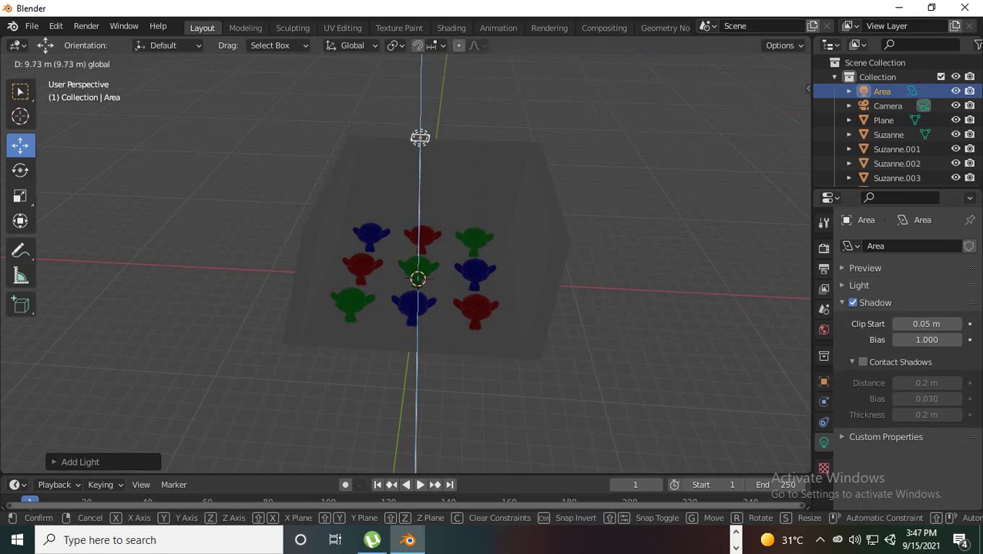
click(419, 146)
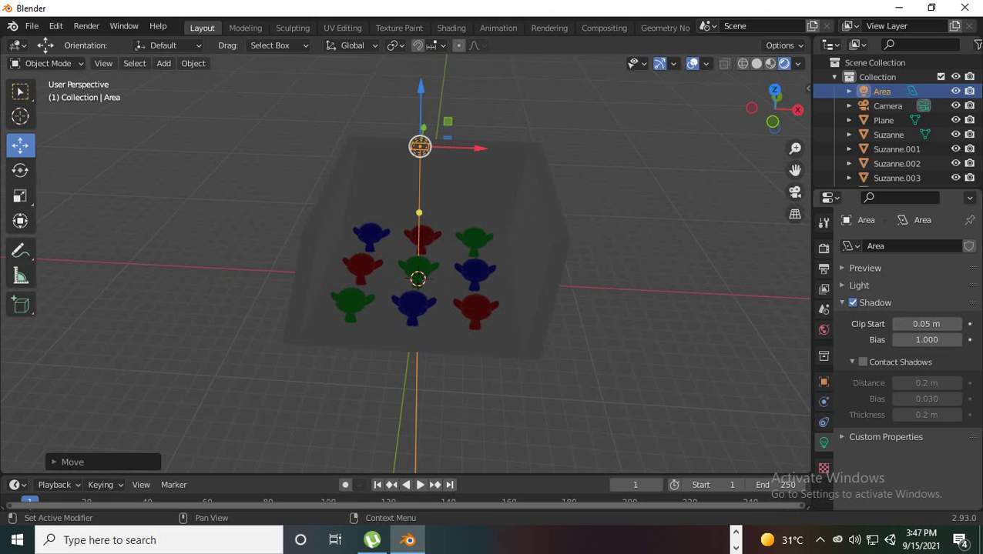
Step: Set the area light's power to 1000 W
click(858, 285)
click(927, 341)
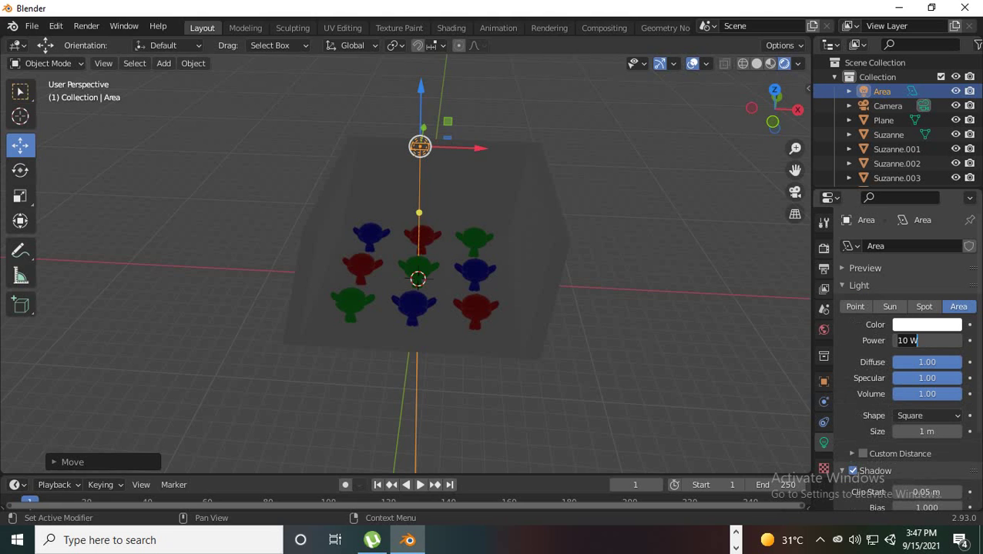
text(1000)
key(Return)
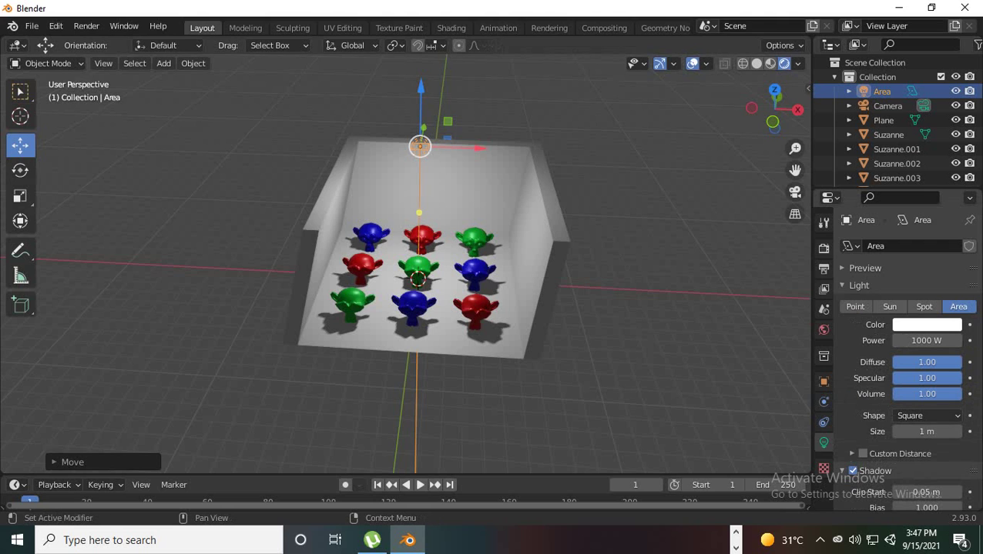
Step: Try the area light's Square, Rectangle, Disk and Ellipse shapes in turn, ending on Ellipse
click(927, 416)
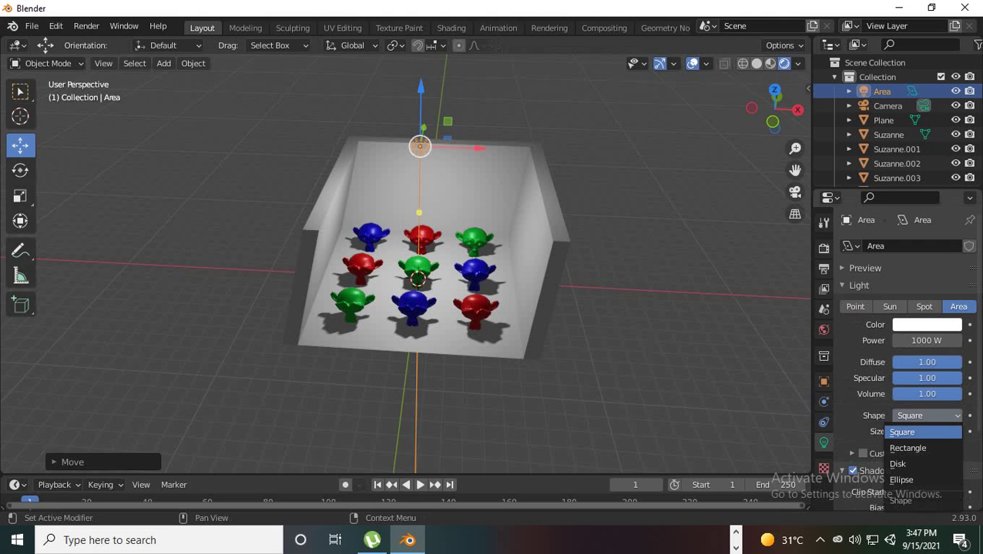
click(925, 432)
click(927, 416)
click(909, 449)
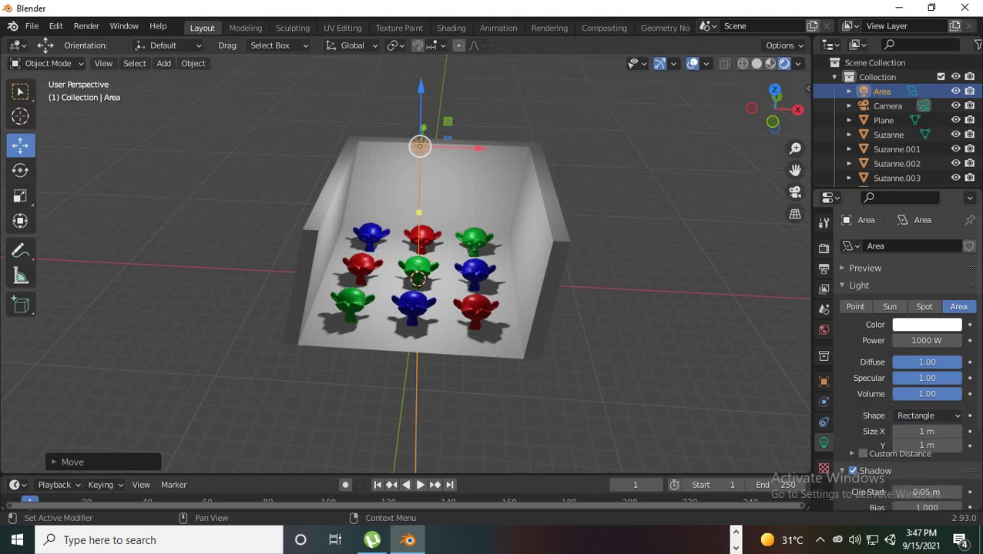
click(927, 416)
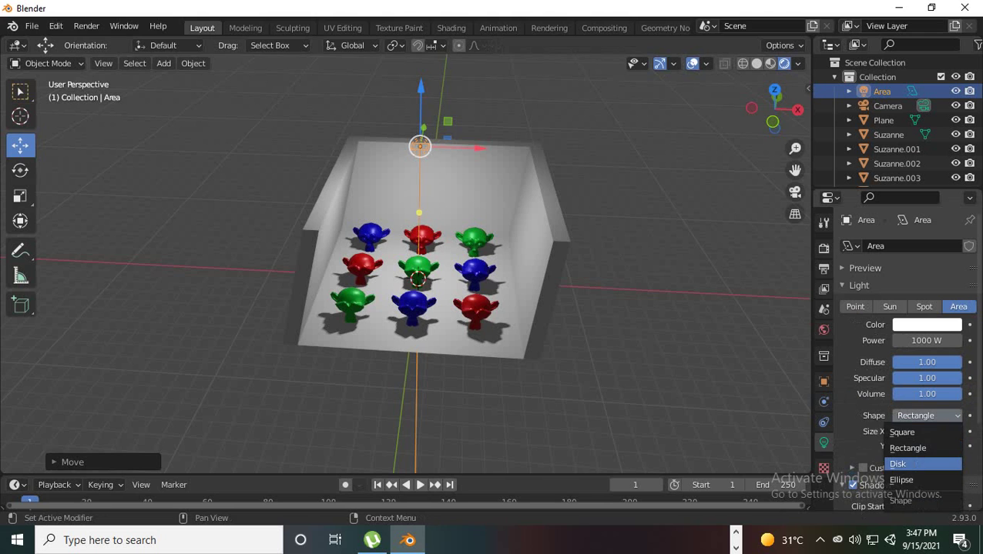
click(909, 465)
click(926, 415)
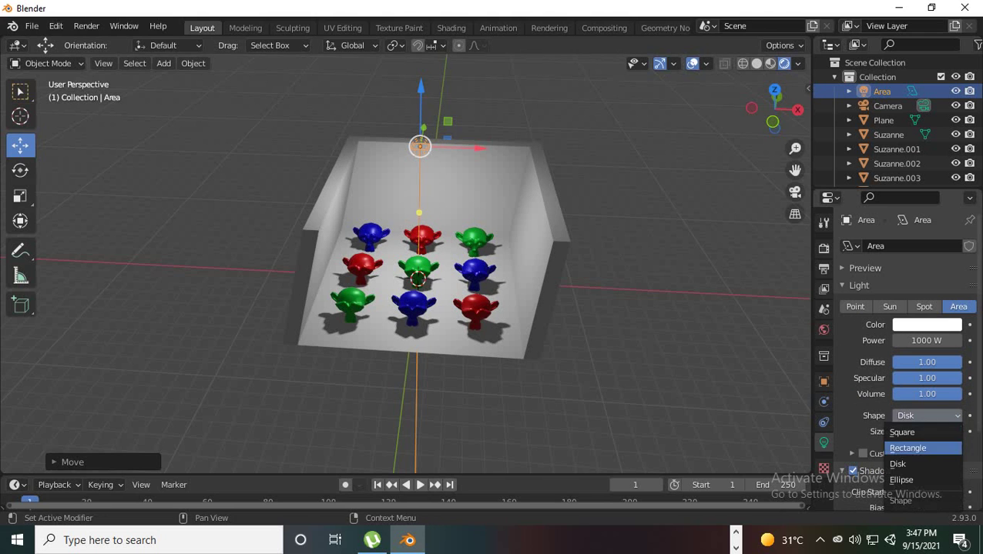
click(909, 483)
click(926, 416)
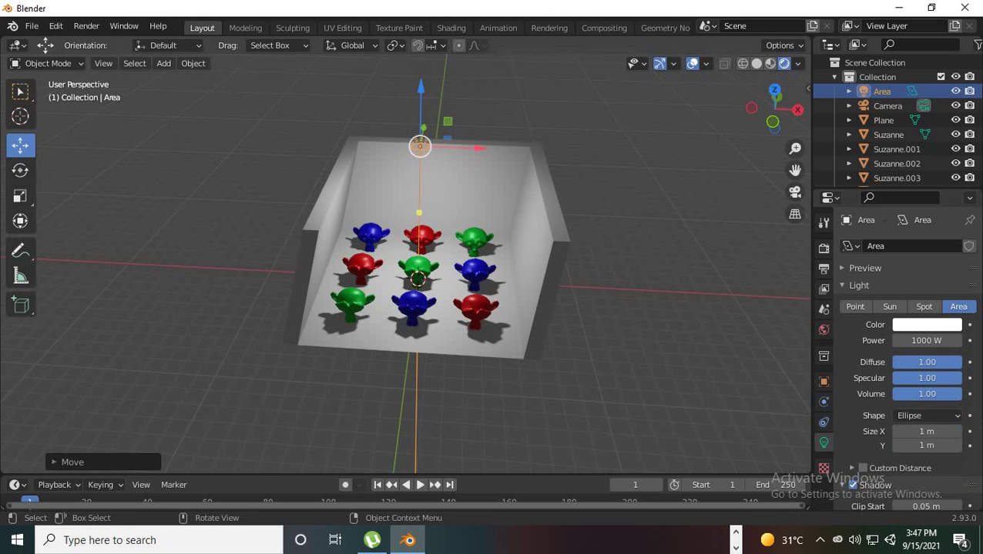
Step: Raise the area light far above the room along the Z axis, and lower it partway back towards the monkey heads
drag(420, 86, 420, 58)
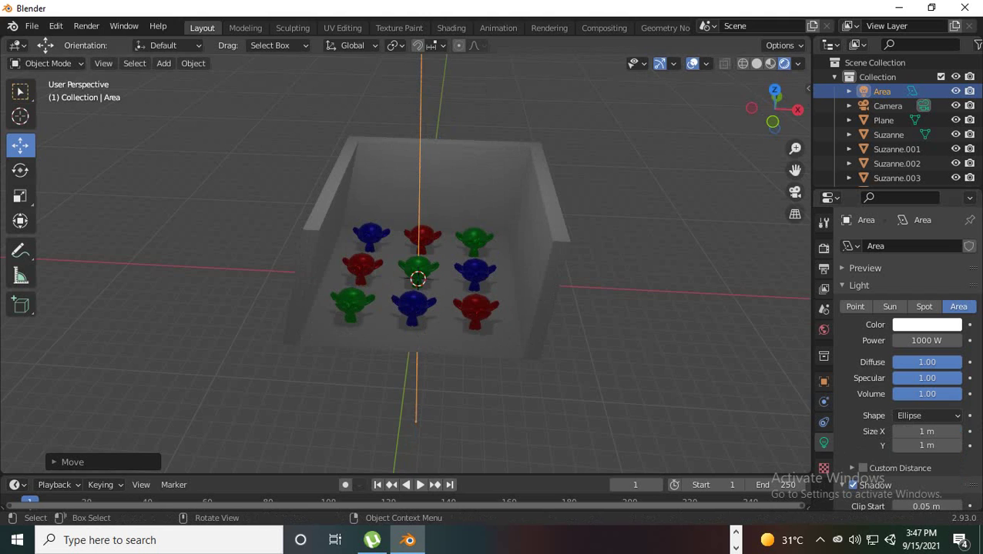
scroll(415, 262, down, 3)
scroll(412, 265, down, 3)
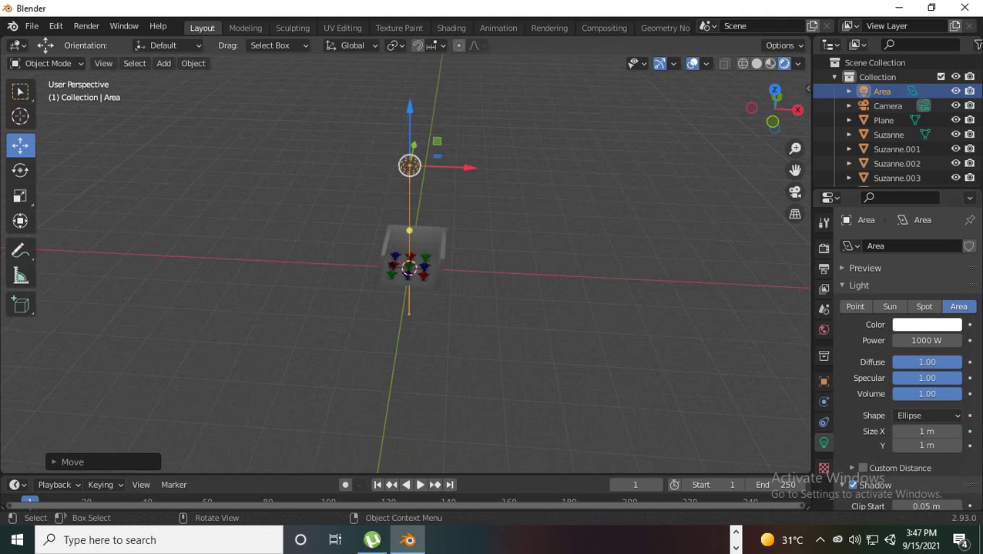
drag(409, 106, 409, 133)
drag(408, 193, 409, 193)
scroll(415, 261, up, 4)
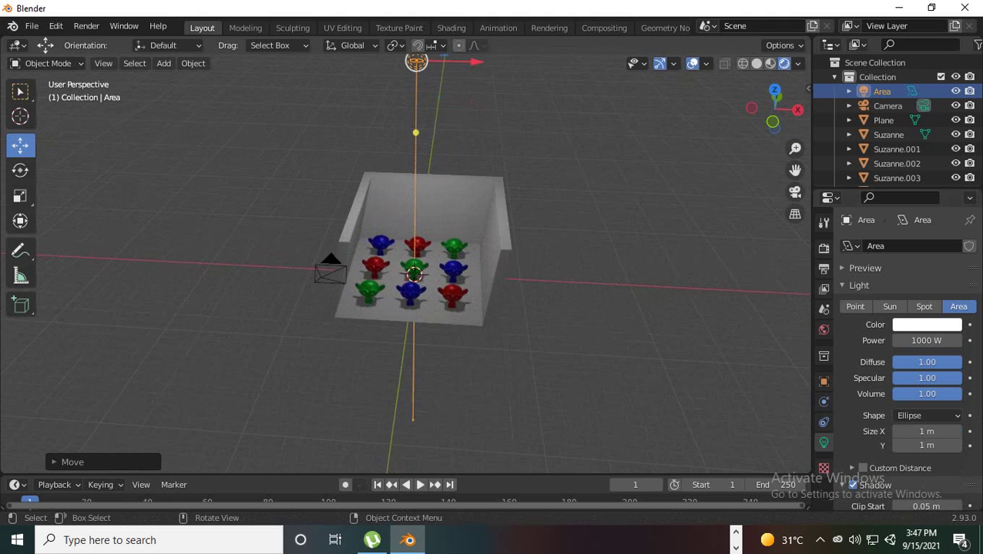
scroll(412, 266, down, 2)
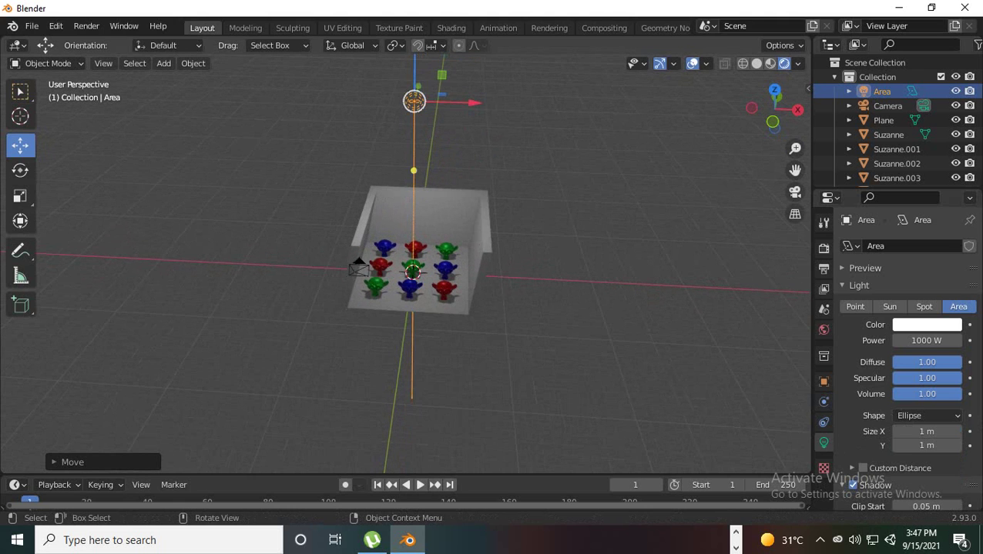
drag(414, 101, 414, 121)
scroll(414, 121, up, 2)
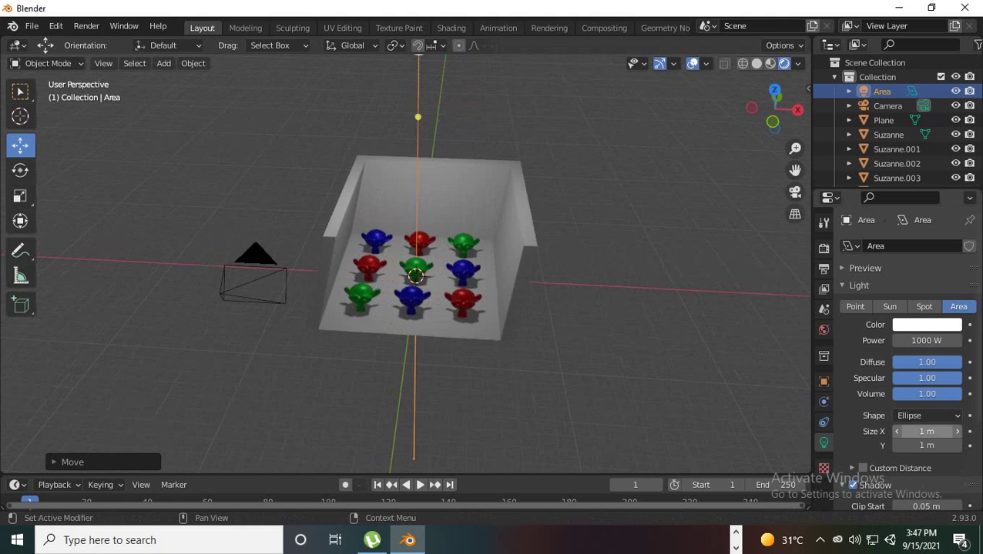
Step: Set the area light's shape to Square and its size to 1.69 m
click(926, 416)
click(905, 430)
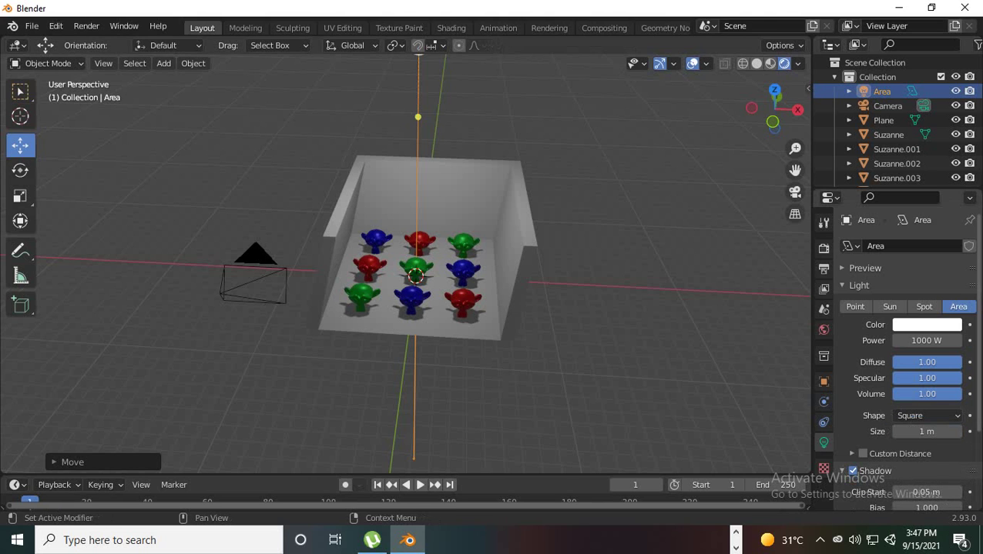
drag(924, 431, 953, 431)
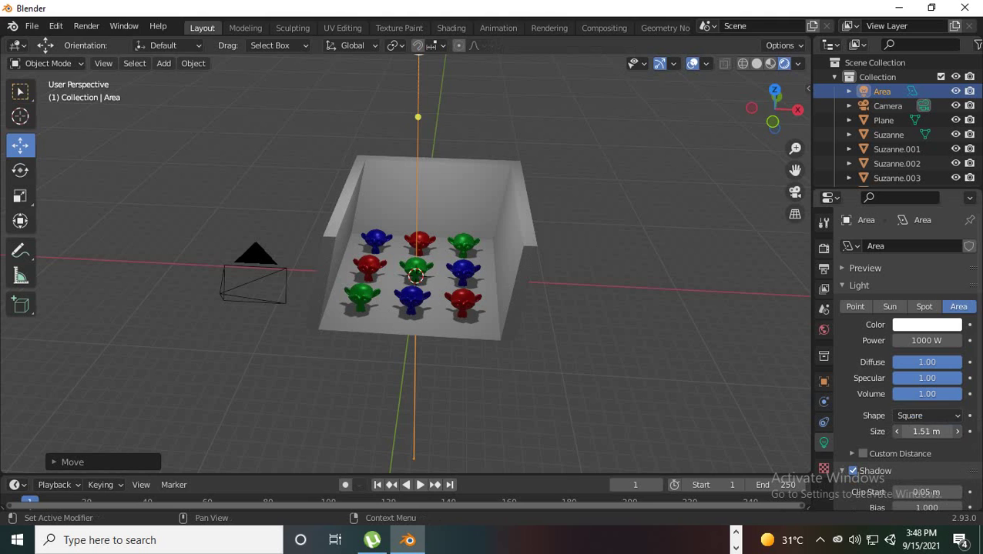
click(926, 431)
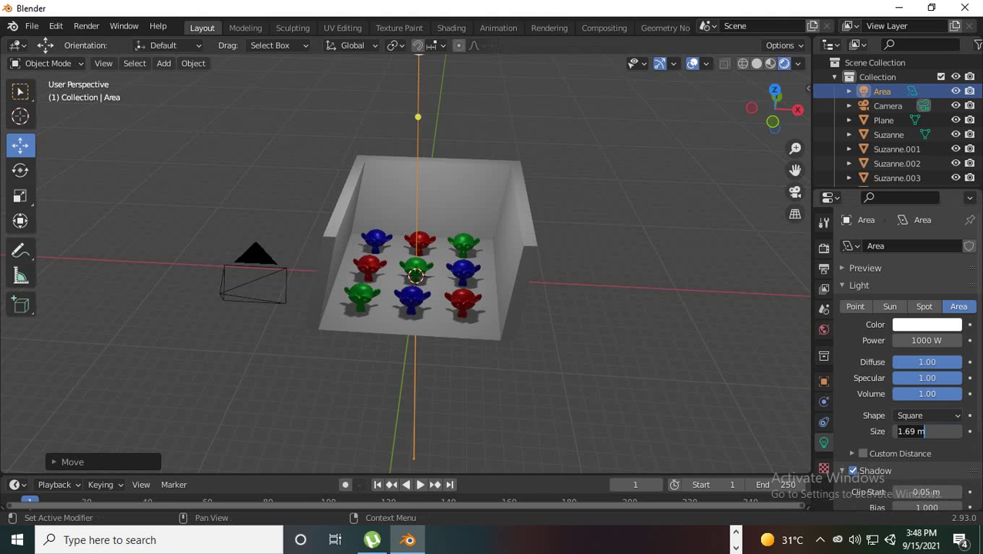
key(Return)
Step: Change the area light's color to blue and switch its type to Point
click(927, 324)
drag(882, 288, 928, 288)
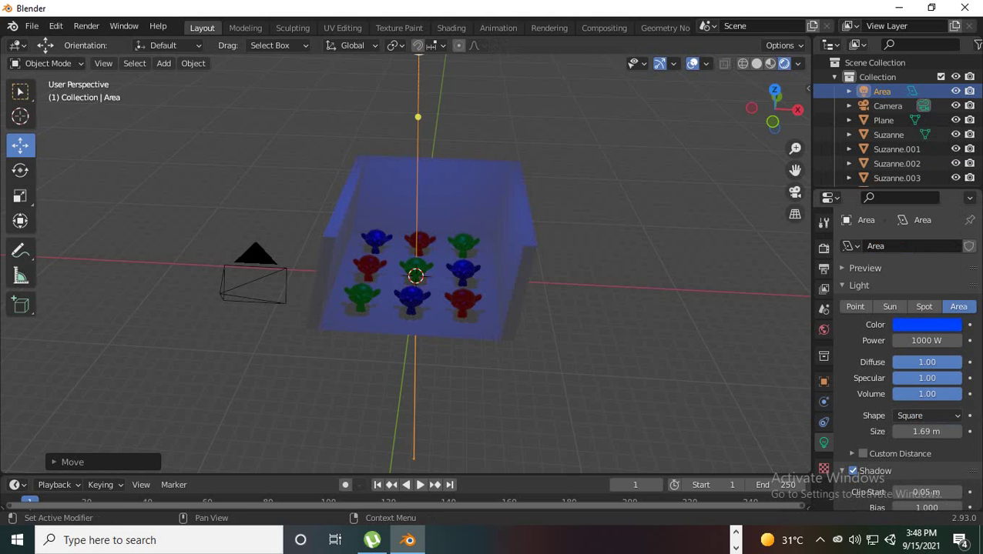
scroll(860, 425, down, 3)
scroll(860, 425, up, 3)
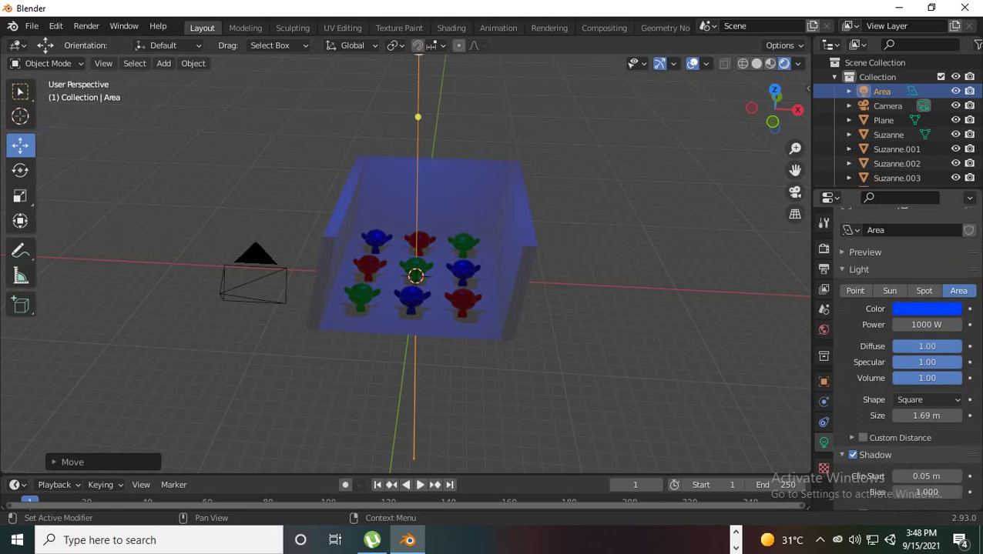
scroll(860, 346, up, 1)
click(855, 307)
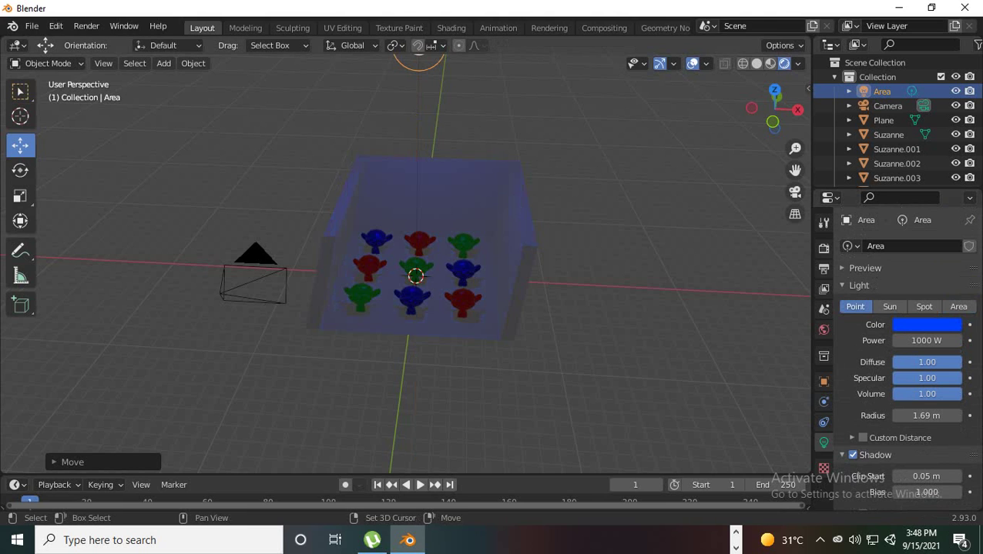
key(shift+a)
mouse_move(608, 292)
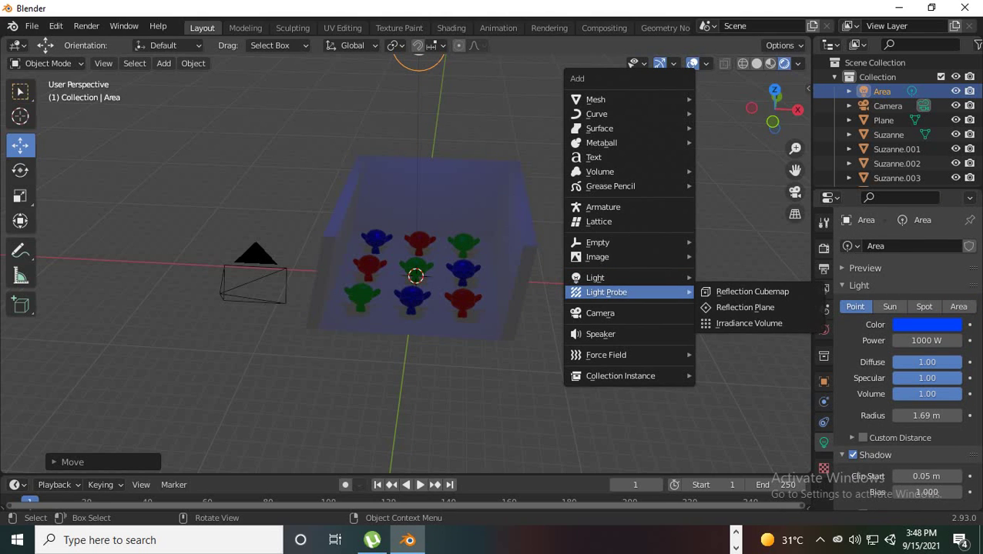
key(Escape)
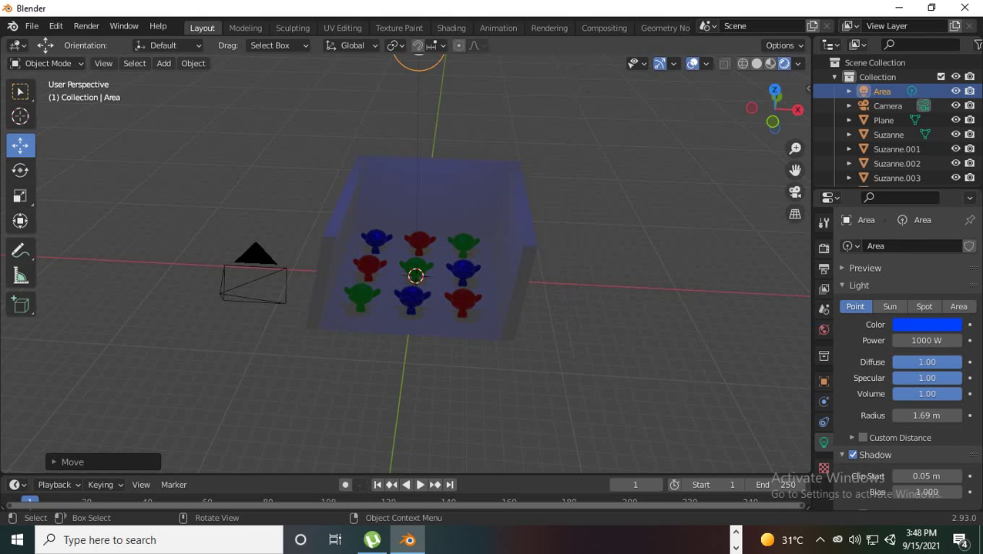
Step: Clear the selection and reselect the blue light above the room
click(608, 339)
scroll(406, 264, up, 4)
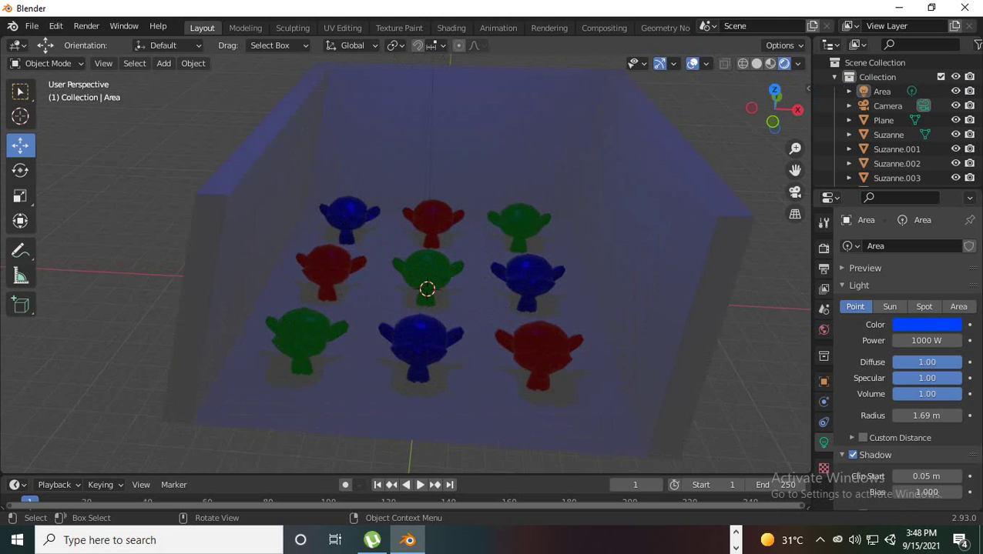
scroll(406, 263, down, 4)
scroll(415, 276, down, 2)
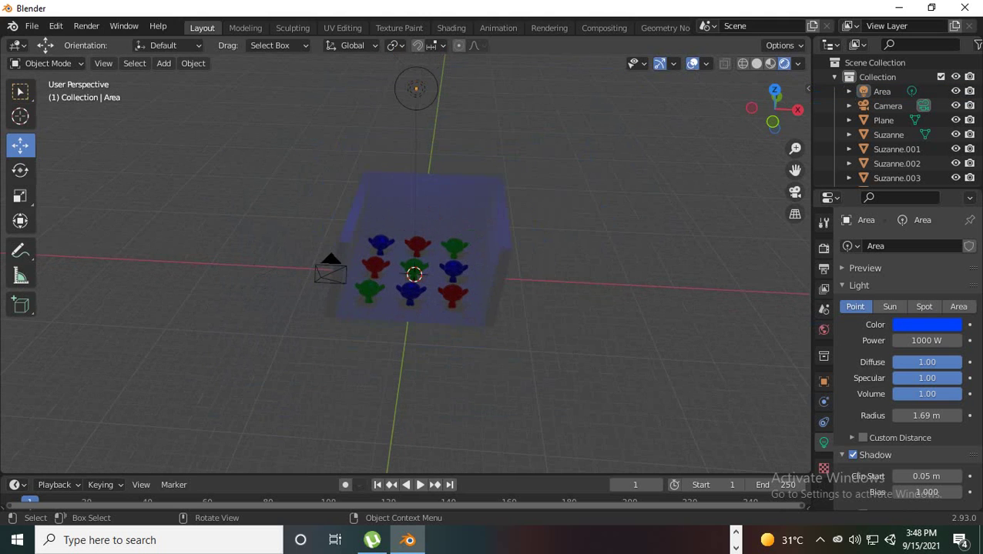
click(415, 88)
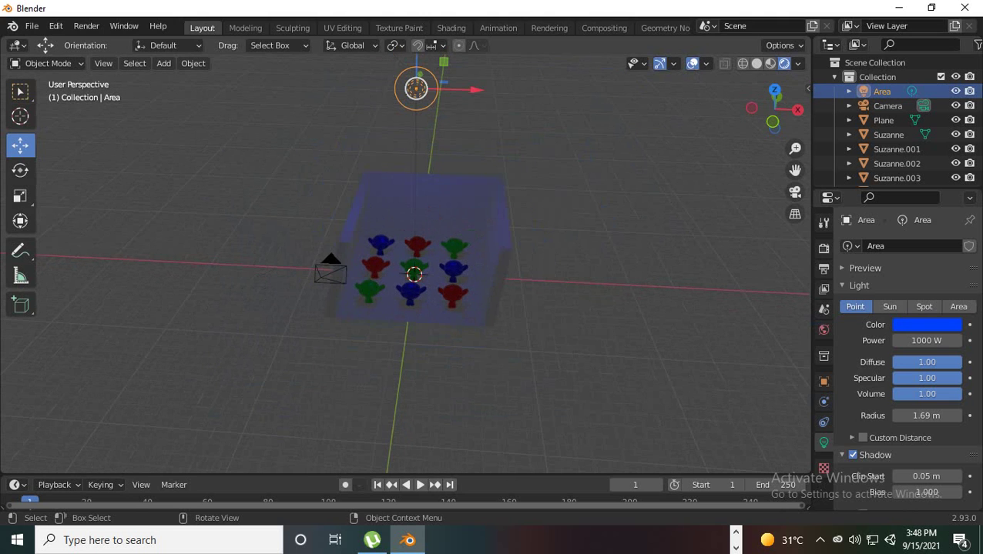